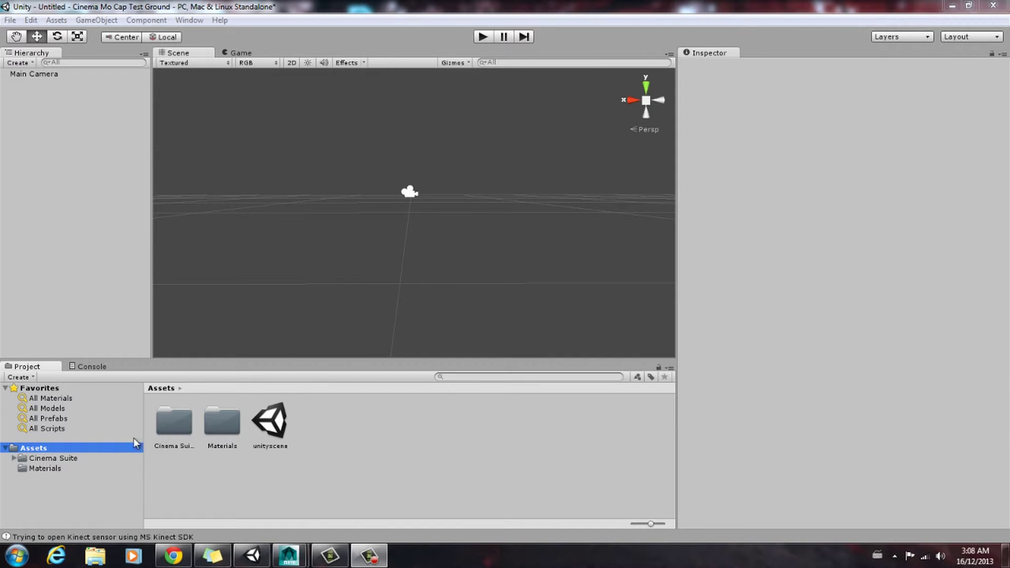
# Step: Browse to Cinema Suite > Cinema Mocap > Animations in the project assets and select the MoCapHumanoid@Animation asset
pyautogui.doubleClick(172, 419)
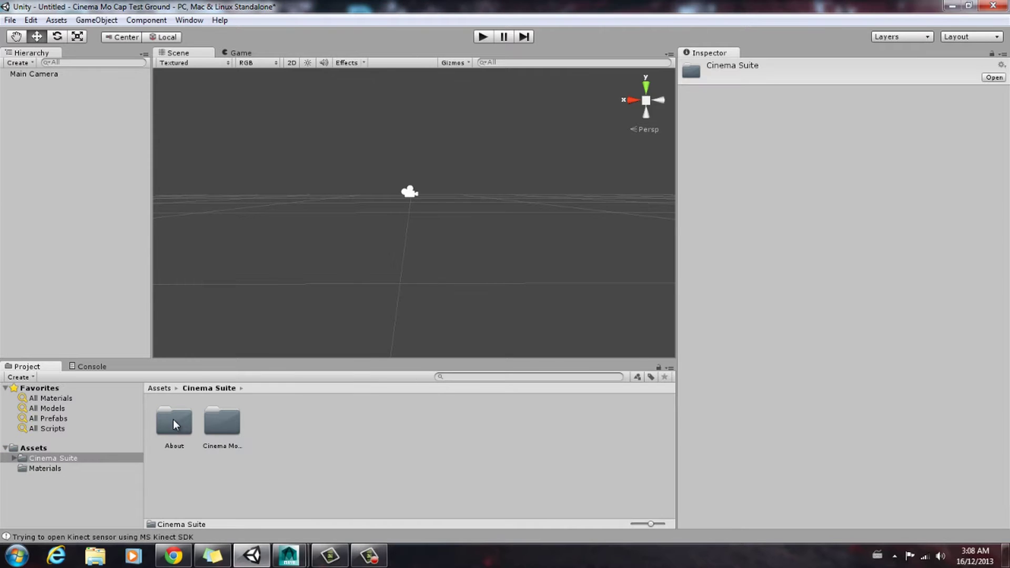
pyautogui.doubleClick(220, 419)
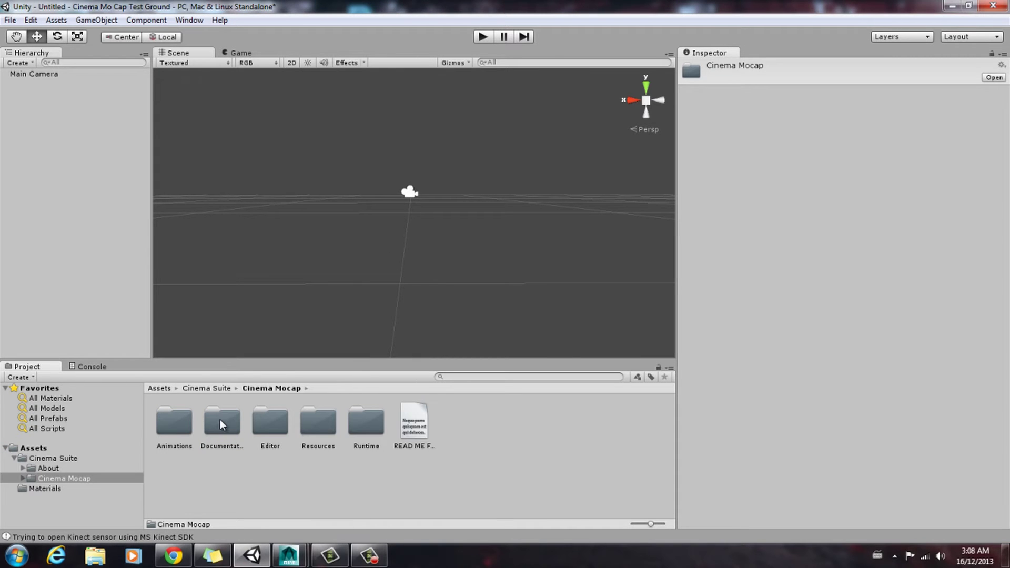
pyautogui.doubleClick(175, 425)
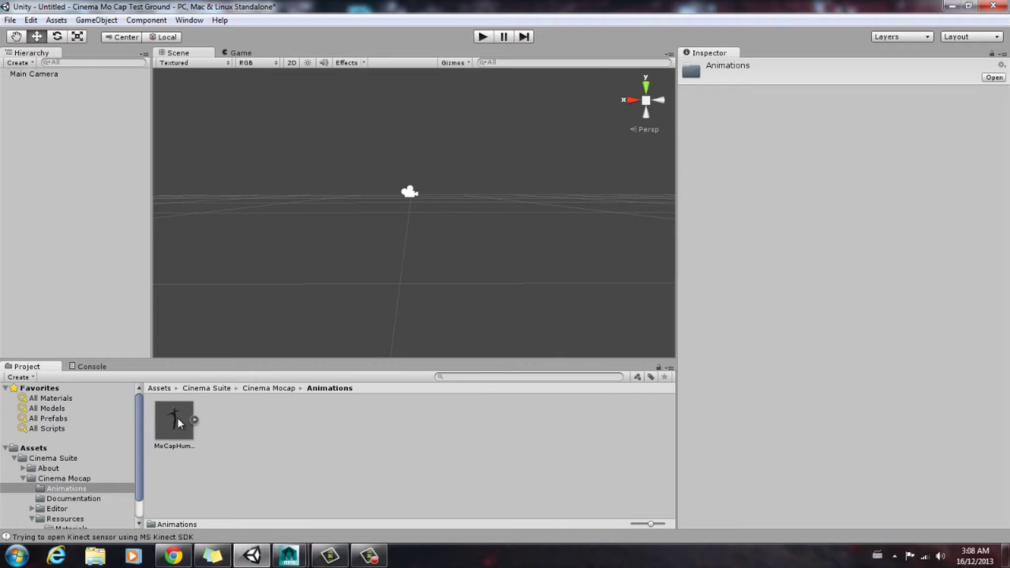
pyautogui.click(178, 418)
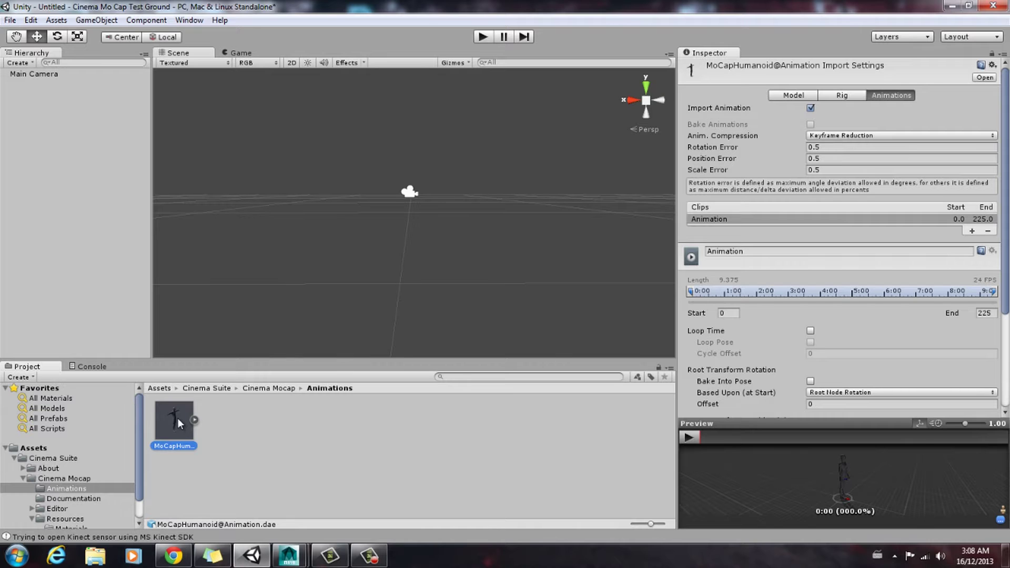
pyautogui.rightClick(178, 418)
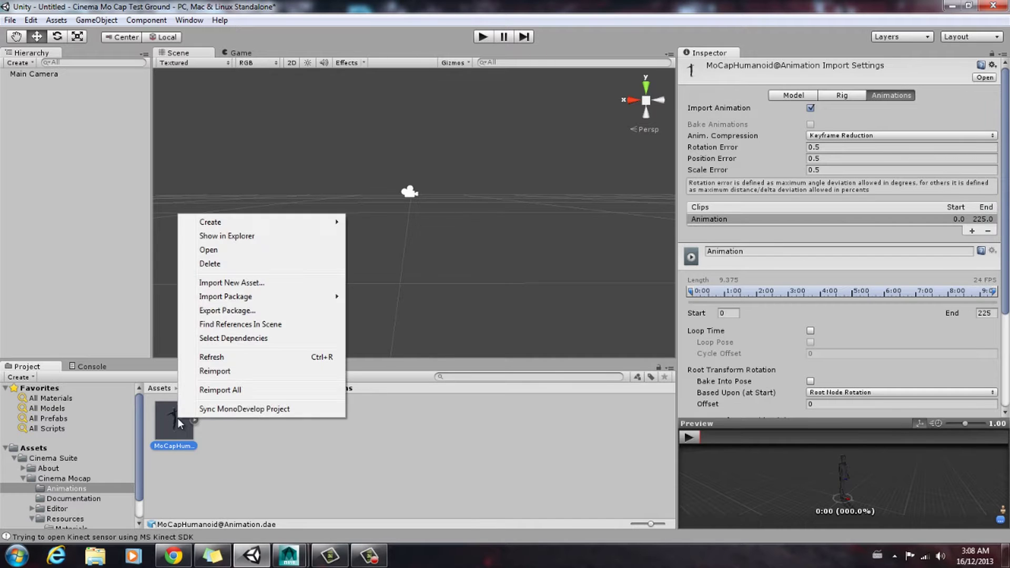
pyautogui.click(242, 238)
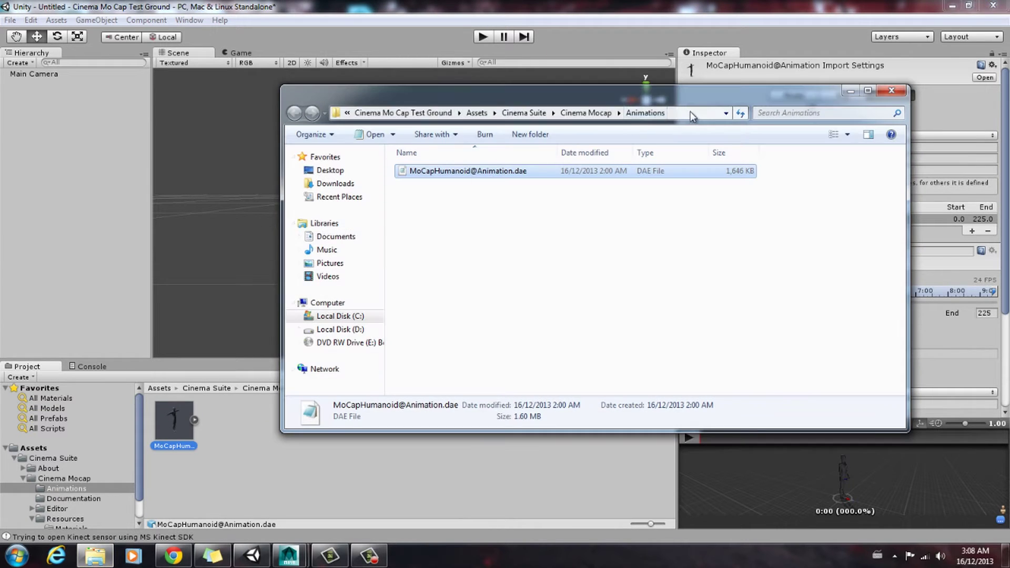
pyautogui.click(692, 113)
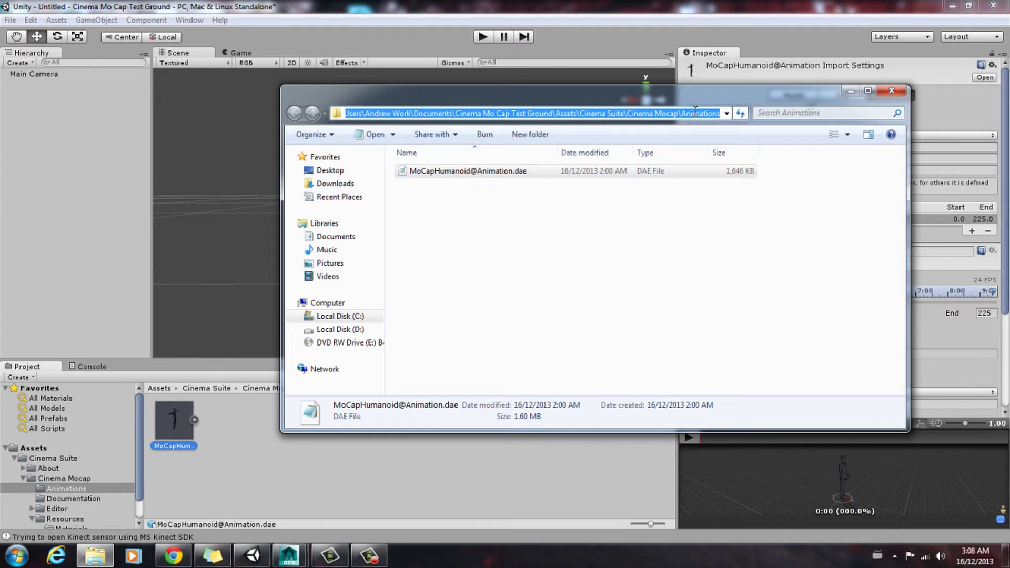
pyautogui.rightClick(693, 111)
pyautogui.click(717, 149)
pyautogui.click(893, 90)
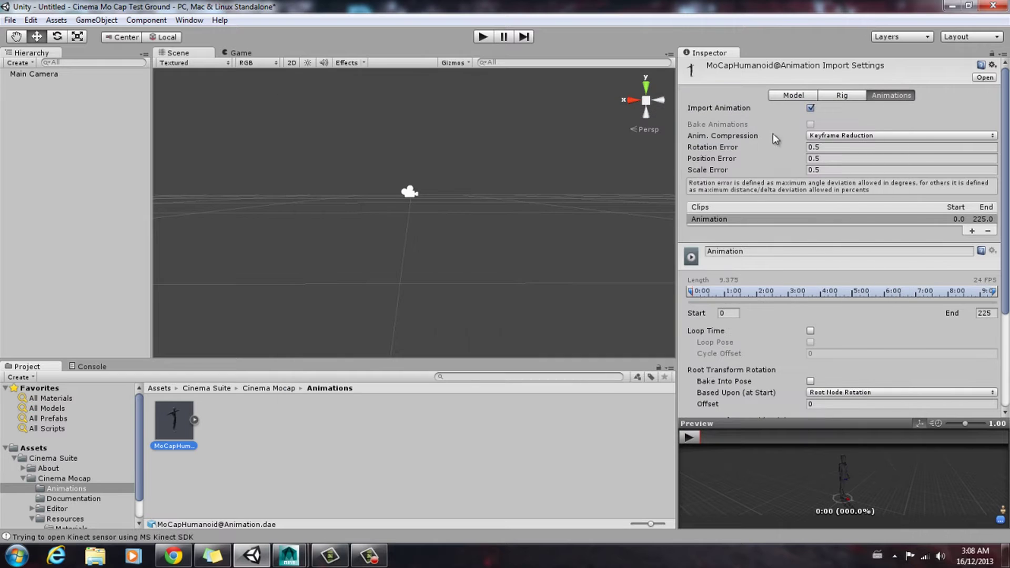
# Step: Switch to Autodesk Maya and frame the empty scene's grid in the perspective view
pyautogui.moveTo(289, 556)
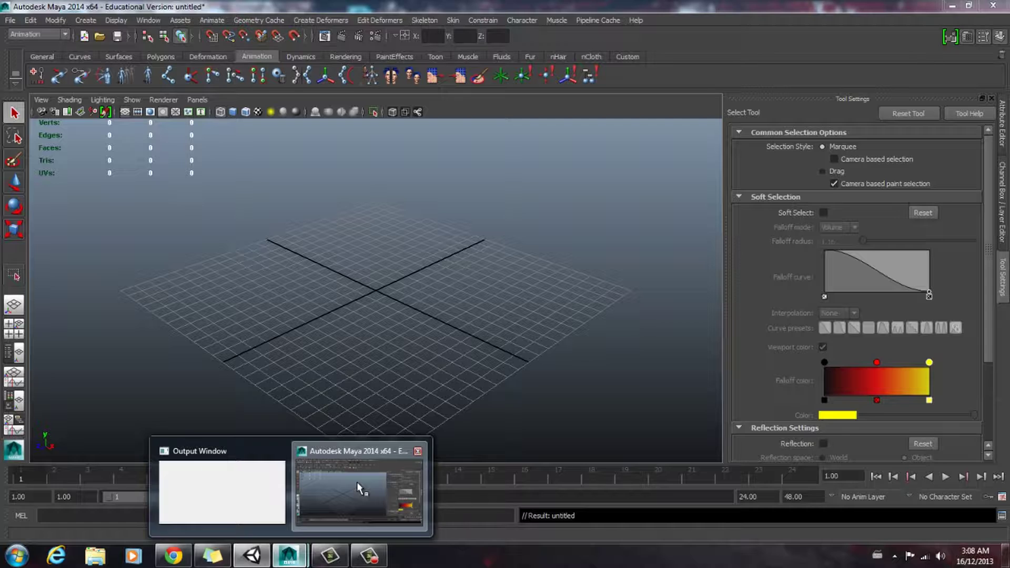
pyautogui.click(357, 482)
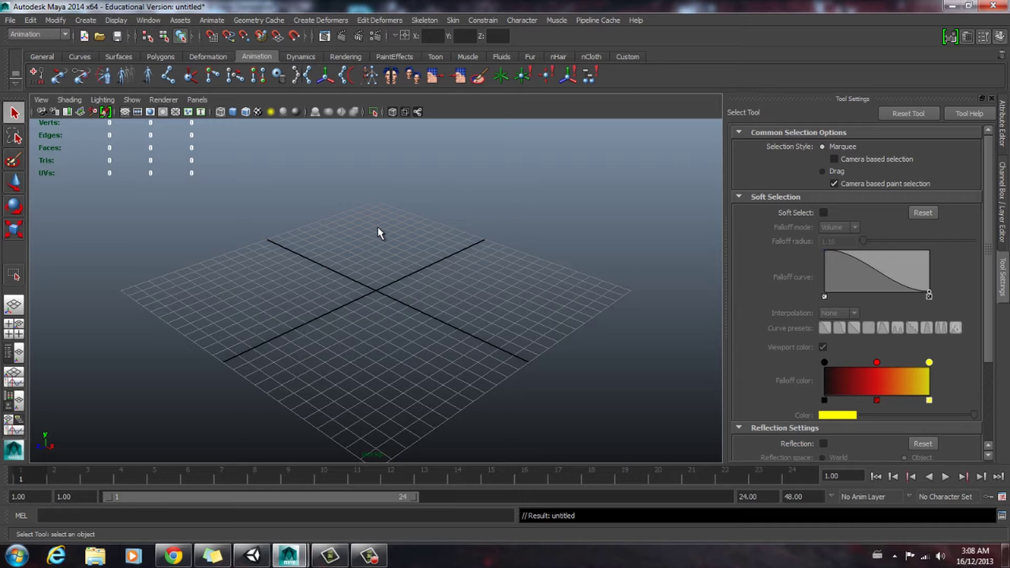
pyautogui.scroll(-6, 368, 295)
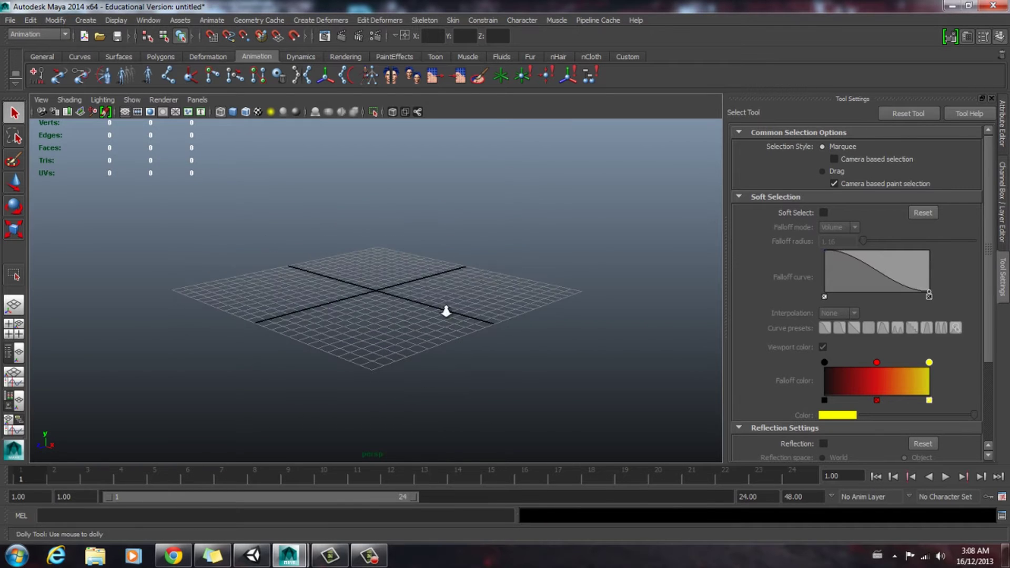
pyautogui.keyDown('alt'); pyautogui.moveTo(394, 236); pyautogui.dragTo(392, 278, button='middle'); pyautogui.keyUp('alt')
pyautogui.keyDown('alt'); pyautogui.moveTo(390, 258); pyautogui.dragTo(385, 271); pyautogui.keyUp('alt')
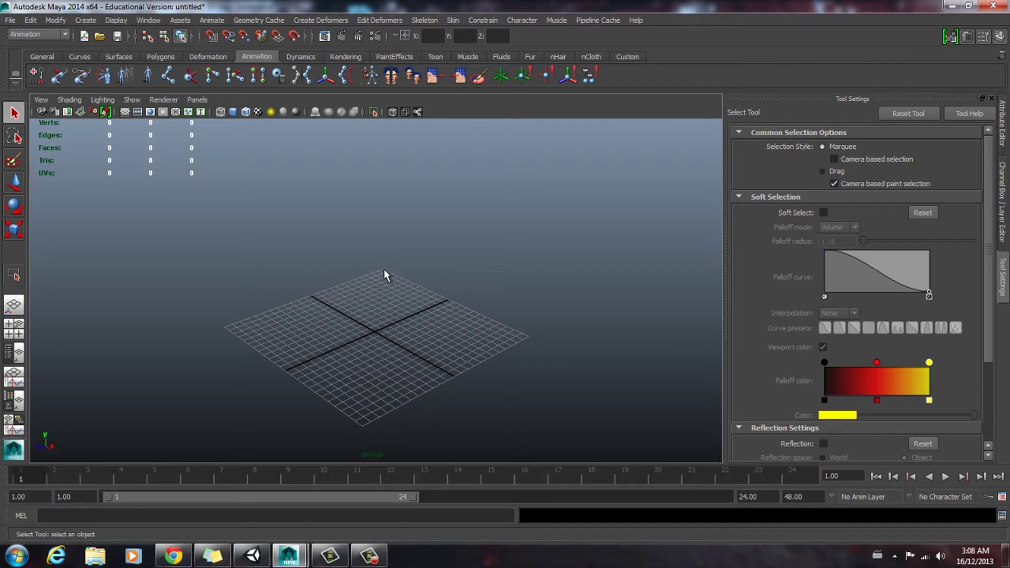
pyautogui.click(9, 22)
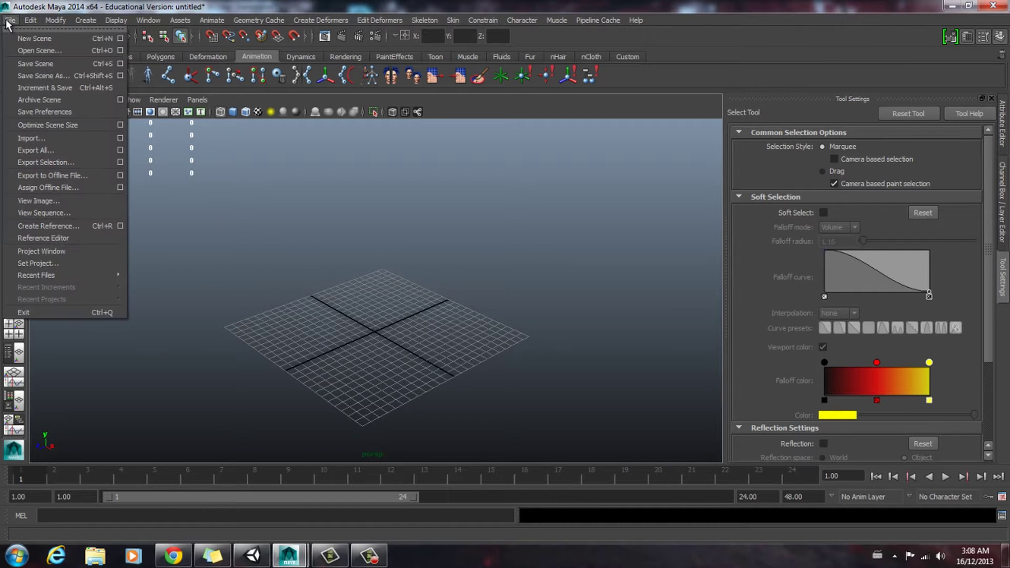
pyautogui.click(33, 136)
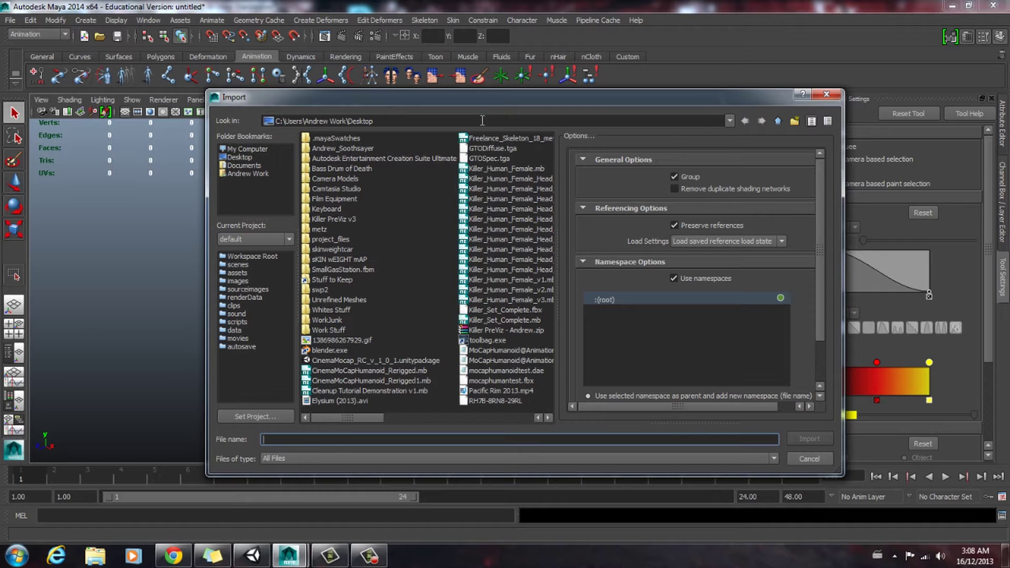
pyautogui.click(482, 120)
pyautogui.tripleClick(483, 121)
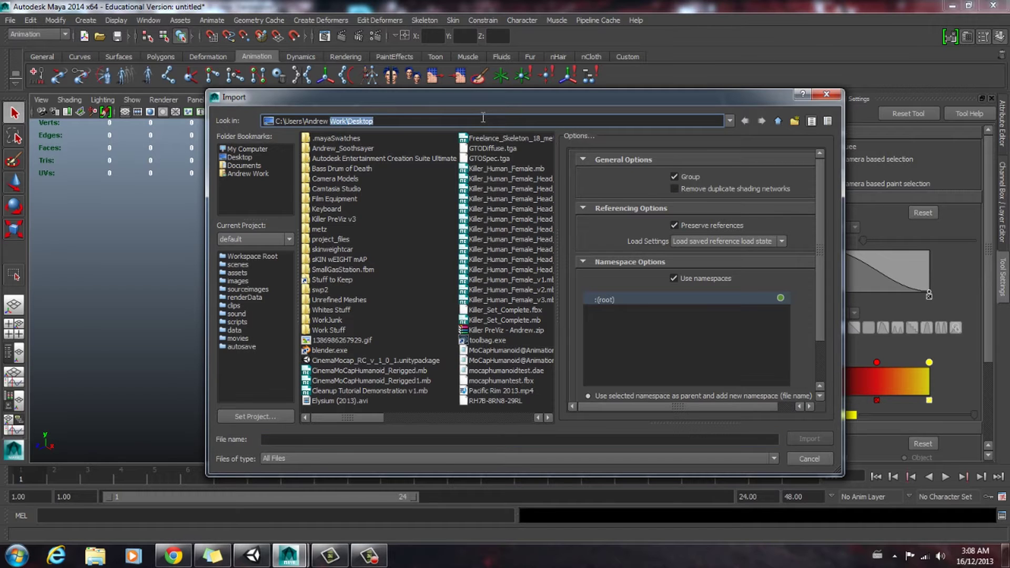
pyautogui.hotkey('ctrl', 'v')
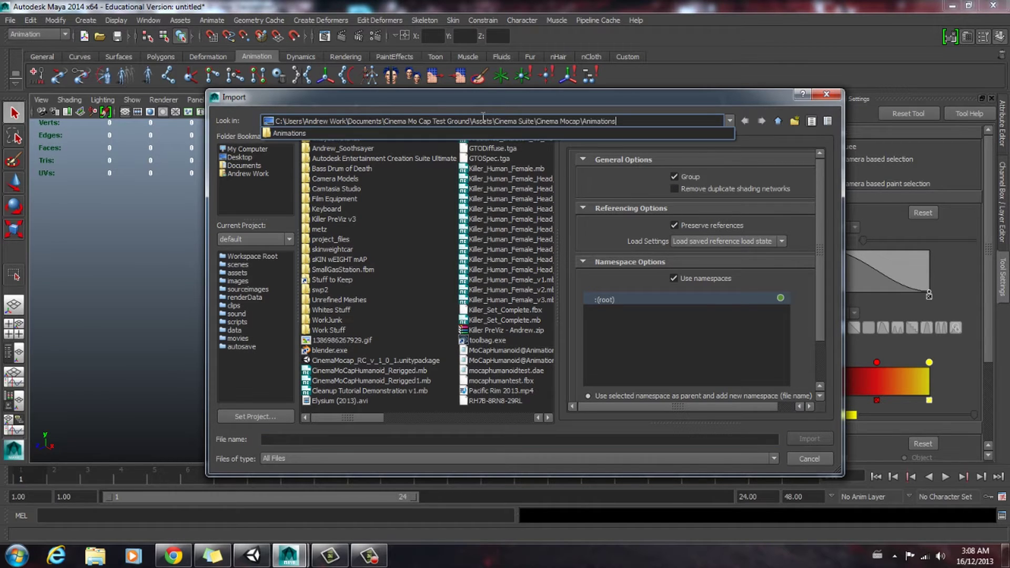
pyautogui.press('Return')
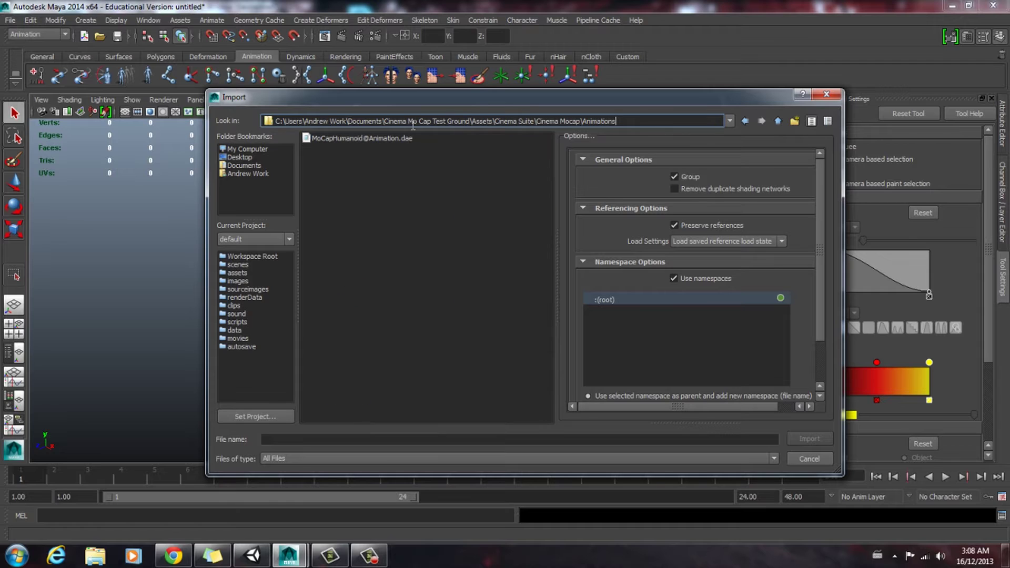
pyautogui.click(377, 138)
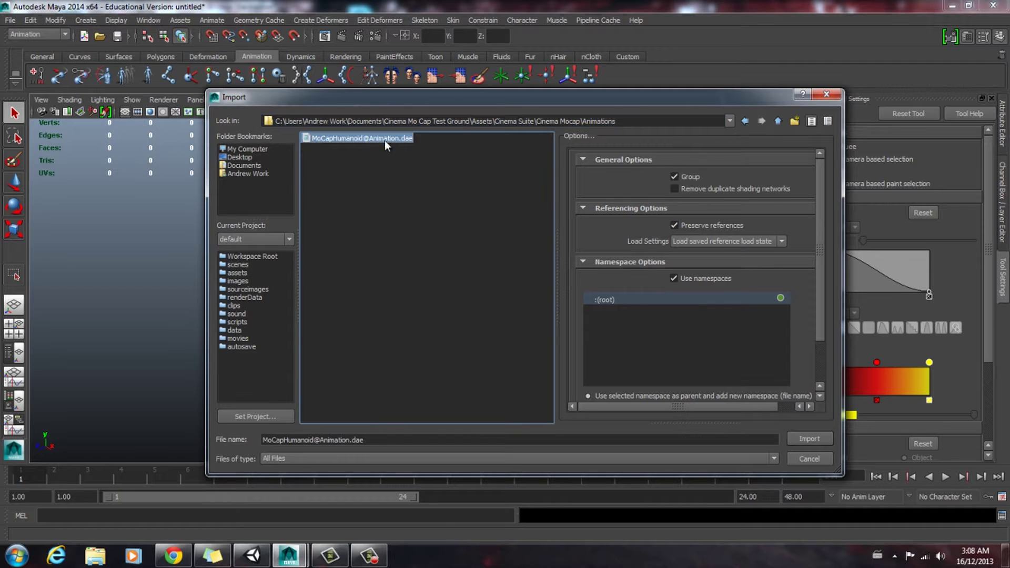
pyautogui.click(812, 436)
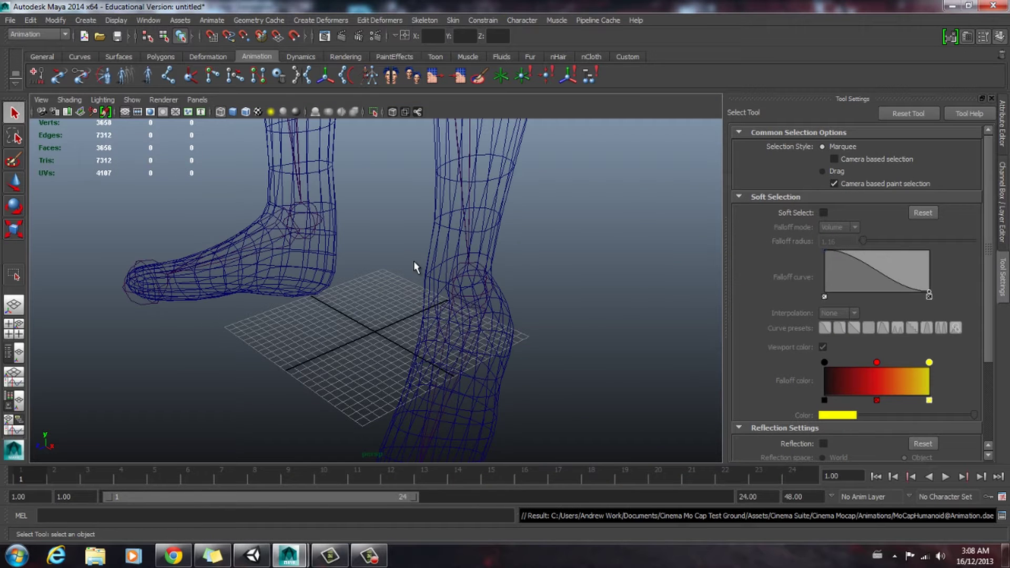
# Step: Inspect the imported humanoid and check the joint display size setting, leaving its dialog closed
pyautogui.keyDown('alt'); pyautogui.moveTo(568, 343); pyautogui.dragTo(504, 288, button='right'); pyautogui.keyUp('alt')
pyautogui.keyDown('alt'); pyautogui.moveTo(504, 288); pyautogui.dragTo(533, 394, button='middle'); pyautogui.keyUp('alt')
pyautogui.keyDown('alt'); pyautogui.moveTo(501, 275); pyautogui.dragTo(425, 251); pyautogui.keyUp('alt')
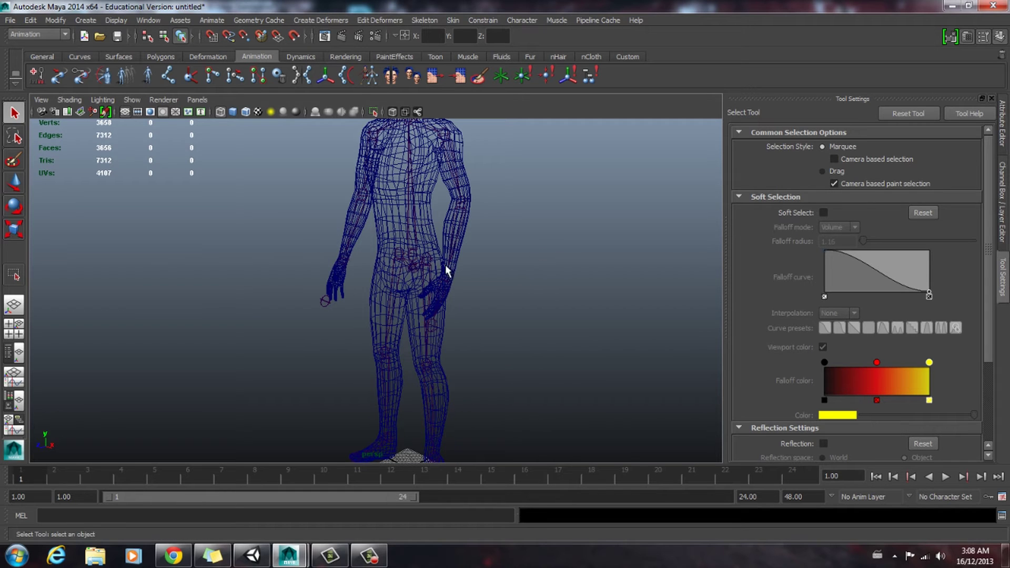
pyautogui.keyDown('alt'); pyautogui.moveTo(540, 241); pyautogui.dragTo(534, 248); pyautogui.keyUp('alt')
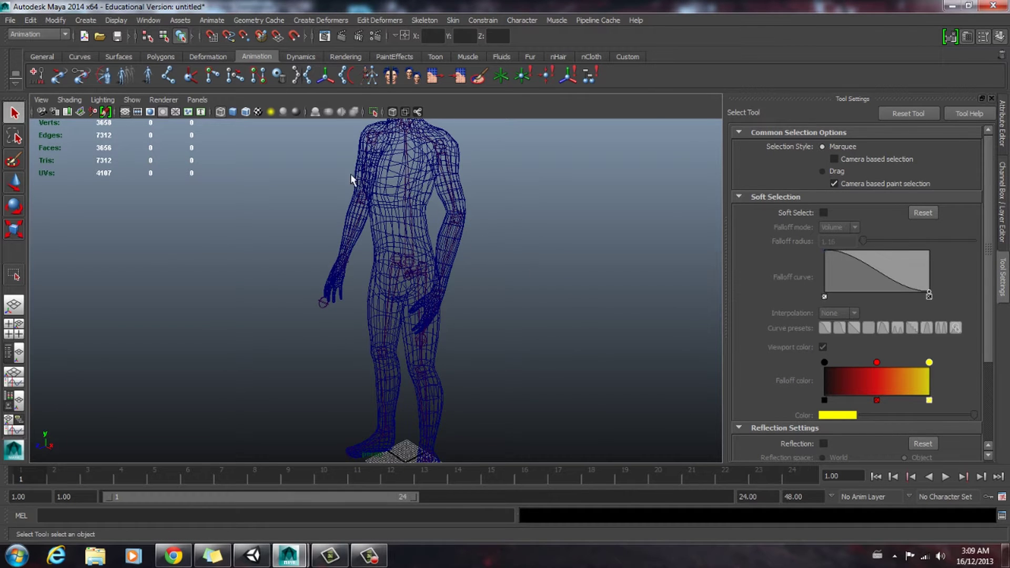
pyautogui.click(116, 20)
pyautogui.moveTo(137, 163)
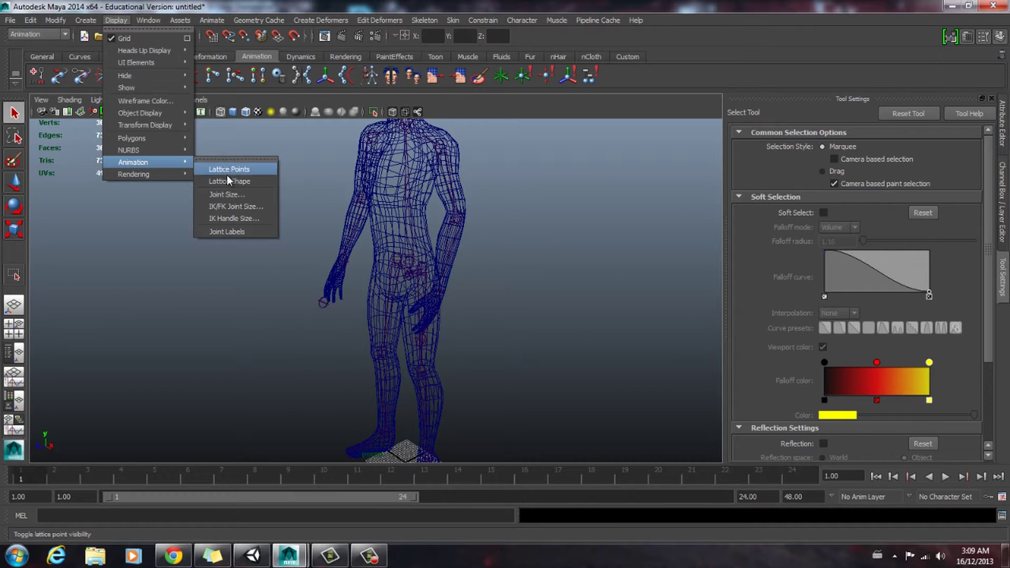
pyautogui.click(228, 193)
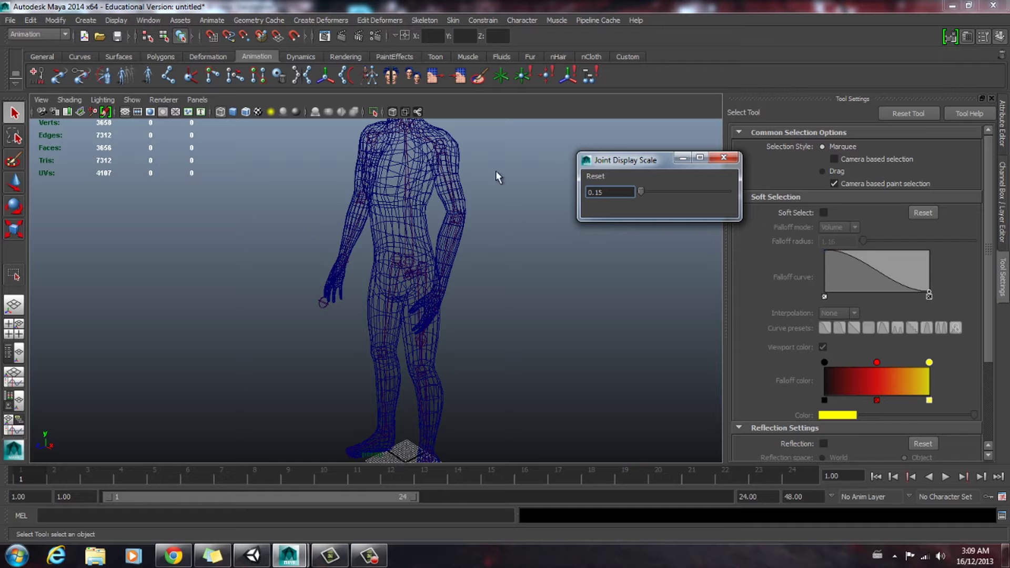
pyautogui.click(723, 158)
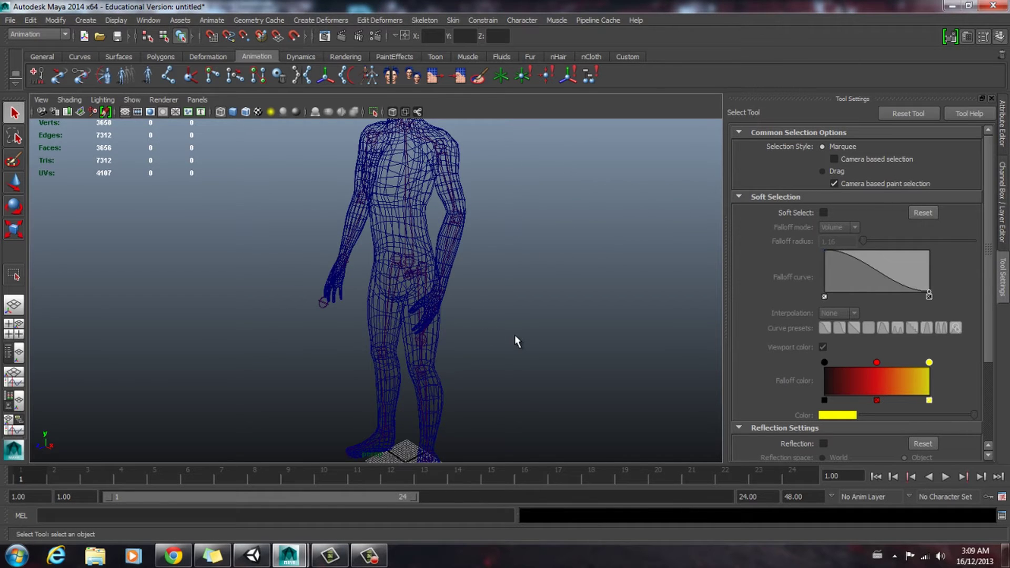
# Step: Frame the whole humanoid and set the end time of the playback range to 240
pyautogui.scroll(-3, 498, 329)
pyautogui.keyDown('alt'); pyautogui.moveTo(440, 305); pyautogui.dragTo(488, 298); pyautogui.keyUp('alt')
pyautogui.keyDown('alt'); pyautogui.moveTo(487, 297); pyautogui.dragTo(446, 291, button='right'); pyautogui.keyUp('alt')
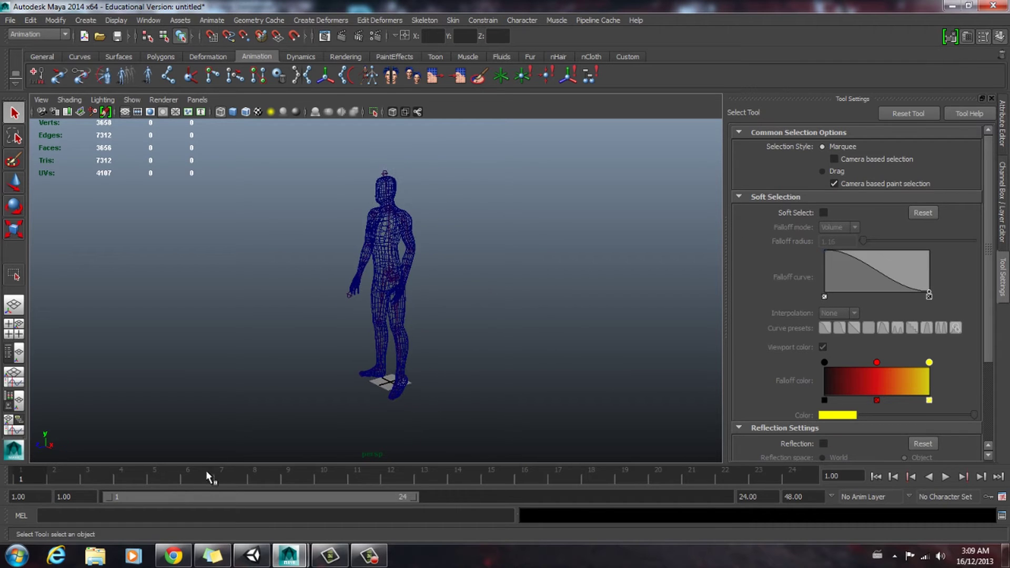
pyautogui.moveTo(205, 473); pyautogui.dragTo(14, 468)
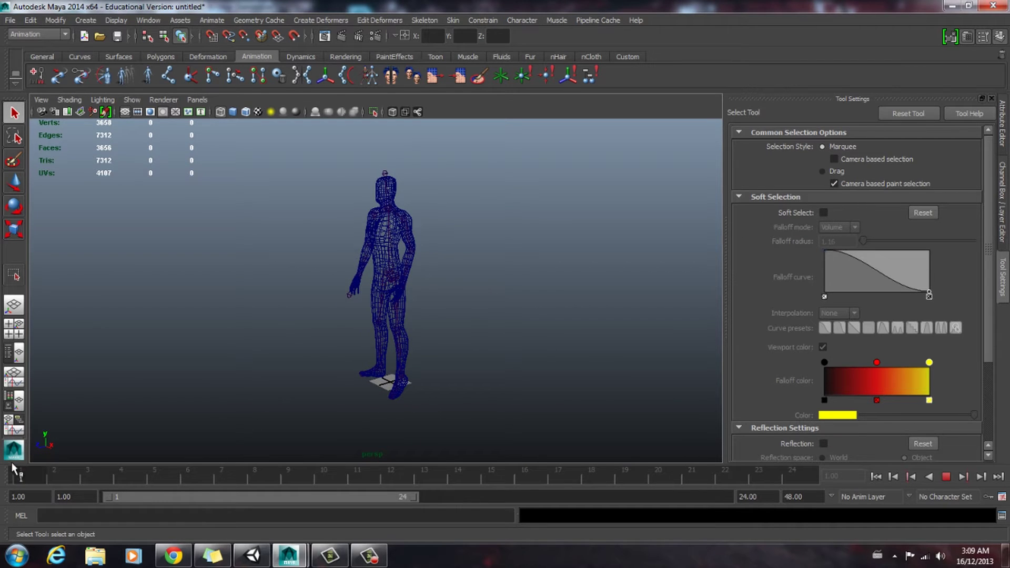
pyautogui.doubleClick(765, 497)
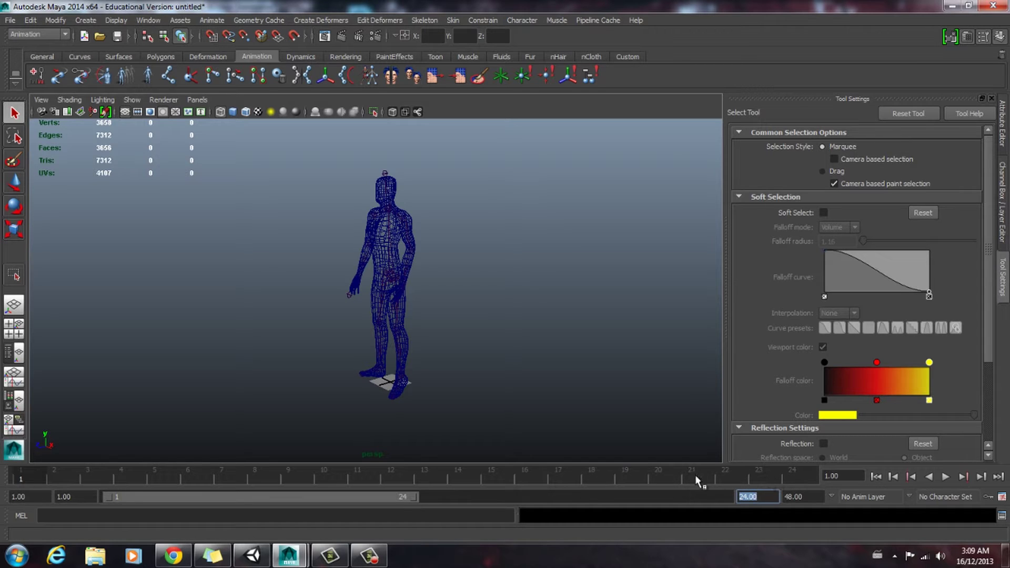
pyautogui.write('2')
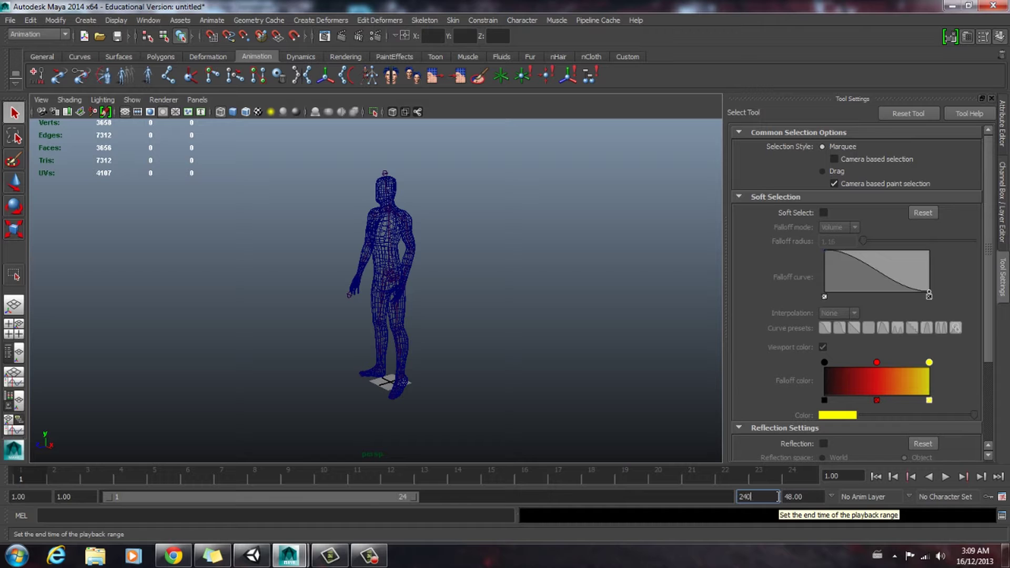
pyautogui.write('40')
pyautogui.press('Return')
# Step: Play the humanoid's motion-capture animation from frame 1 twice, returning to frame 1 after each viewing
pyautogui.moveTo(691, 485); pyautogui.dragTo(13, 487)
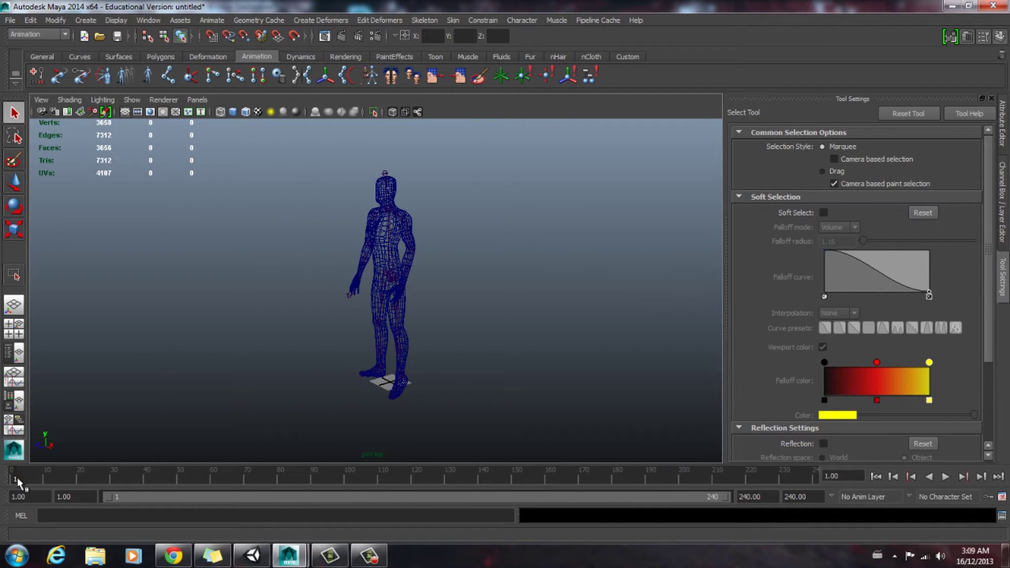
pyautogui.hotkey('alt', 'v')
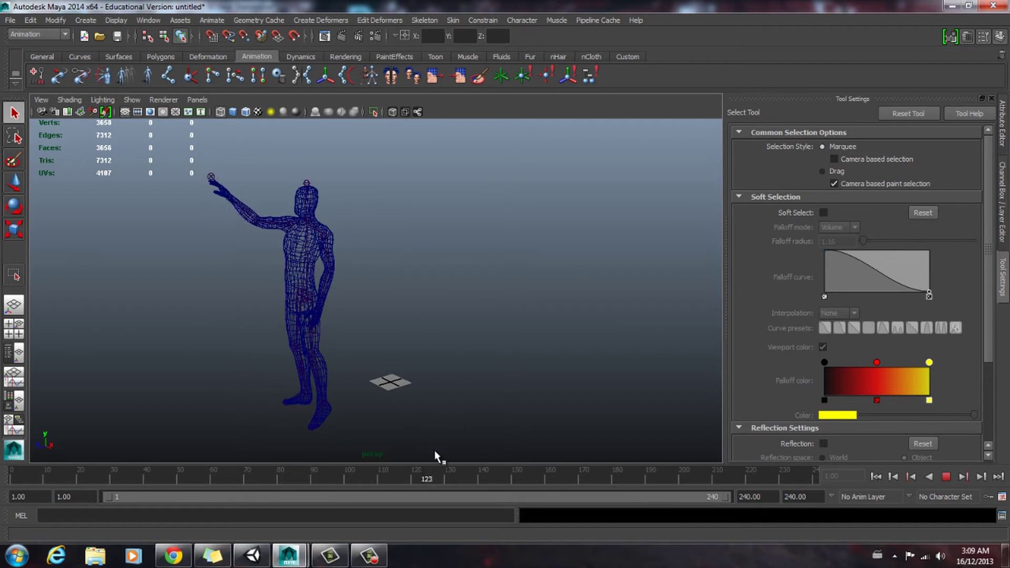
pyautogui.moveTo(574, 453); pyautogui.dragTo(16, 490)
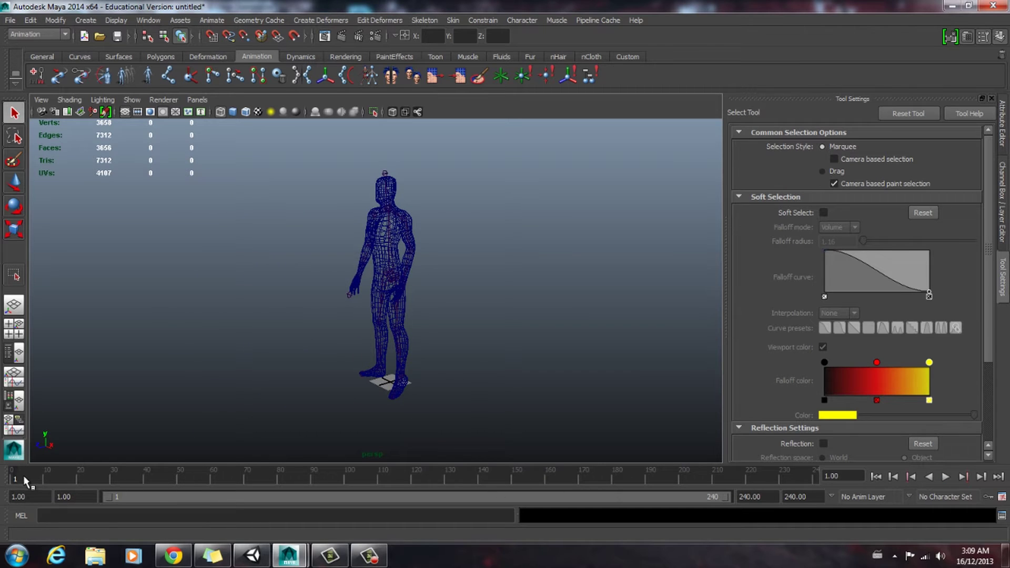
pyautogui.hotkey('alt', 'v')
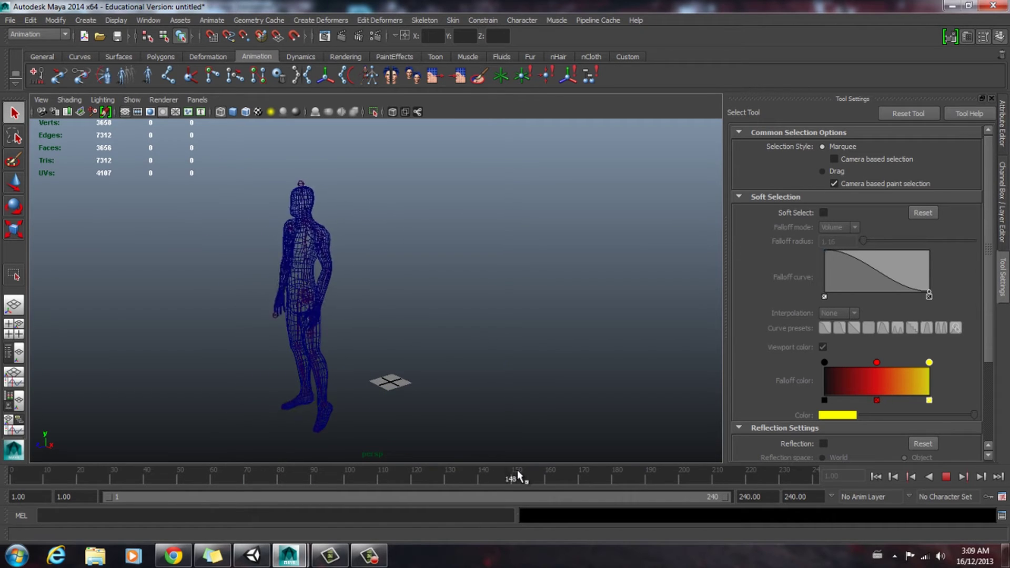
pyautogui.moveTo(597, 473); pyautogui.dragTo(5, 478)
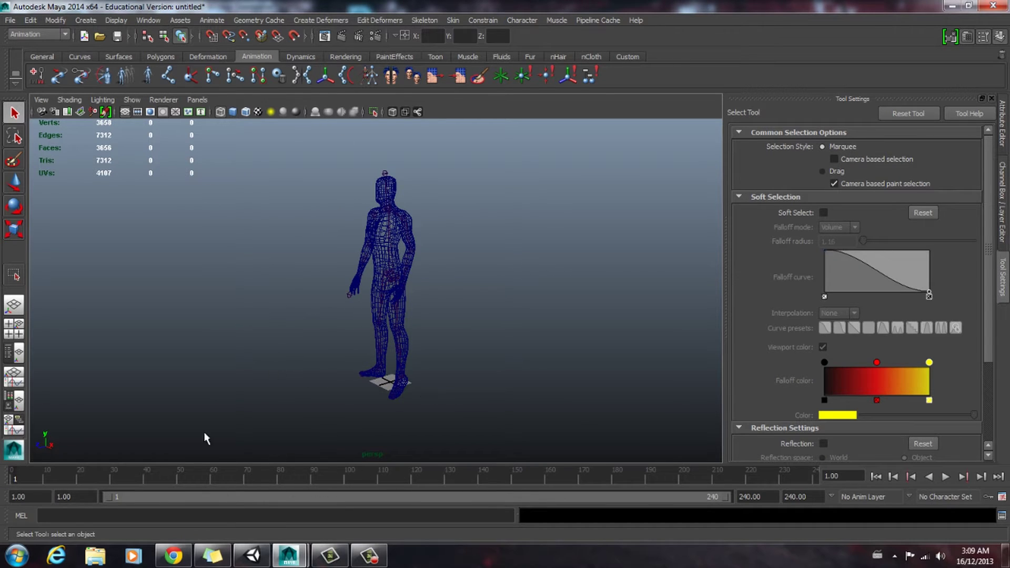
pyautogui.moveTo(78, 479); pyautogui.dragTo(3, 478)
# Step: Select the humanoid's whole joint hierarchy starting from the HIP joint
pyautogui.keyDown('alt'); pyautogui.moveTo(460, 327); pyautogui.dragTo(487, 318); pyautogui.keyUp('alt')
pyautogui.scroll(3, 421, 282)
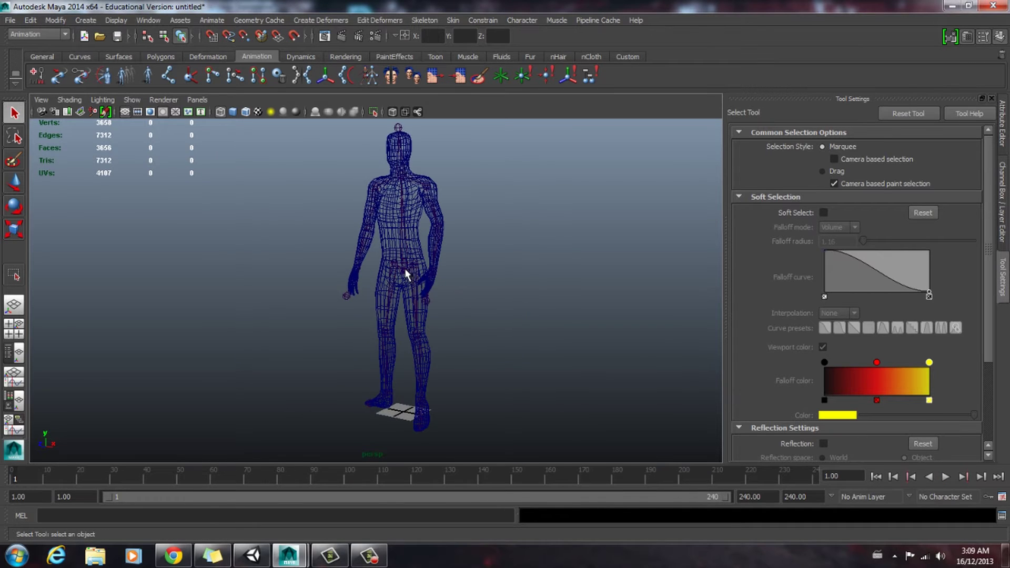
pyautogui.click(405, 274)
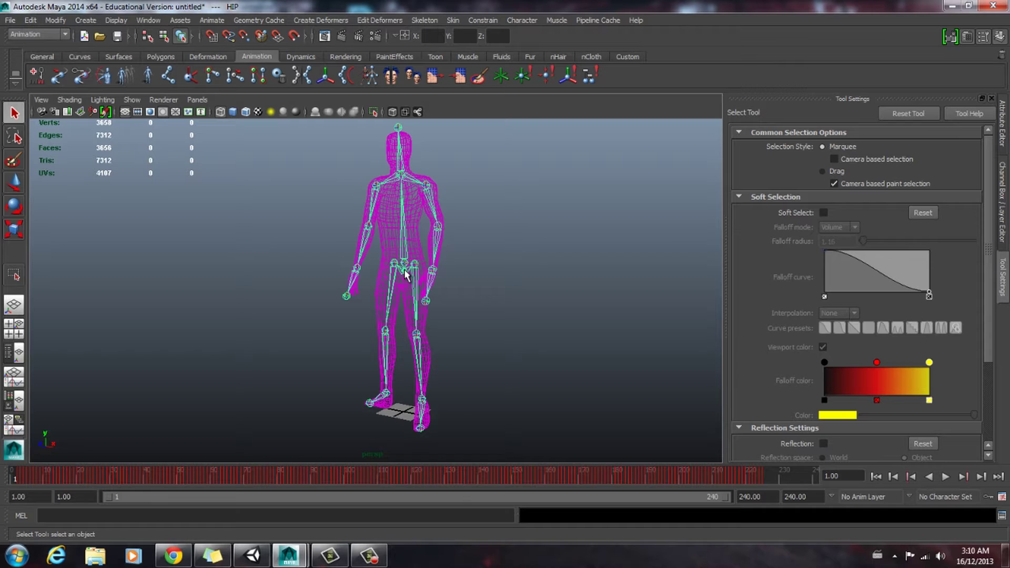
pyautogui.rightClick(405, 273)
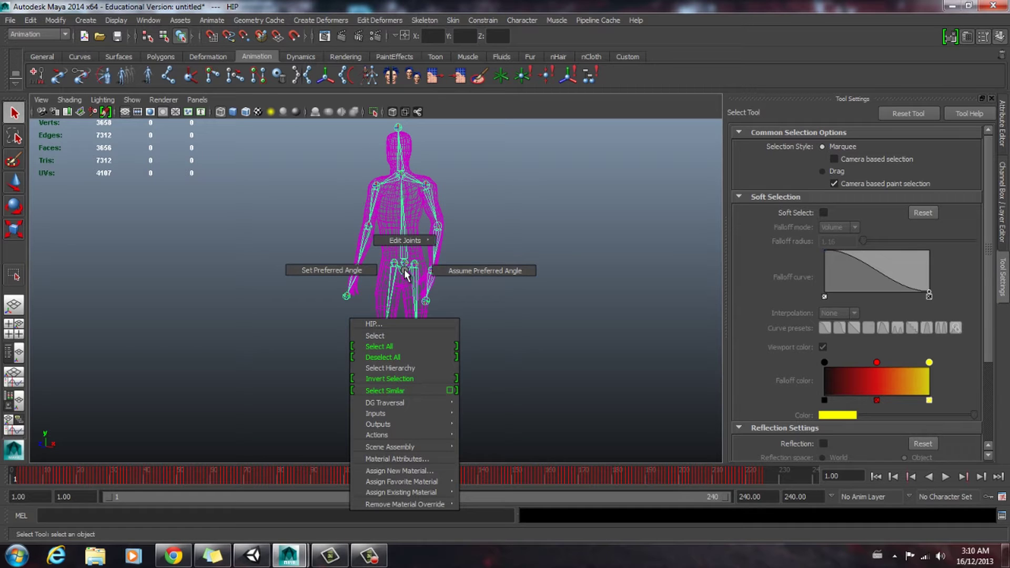
pyautogui.click(382, 369)
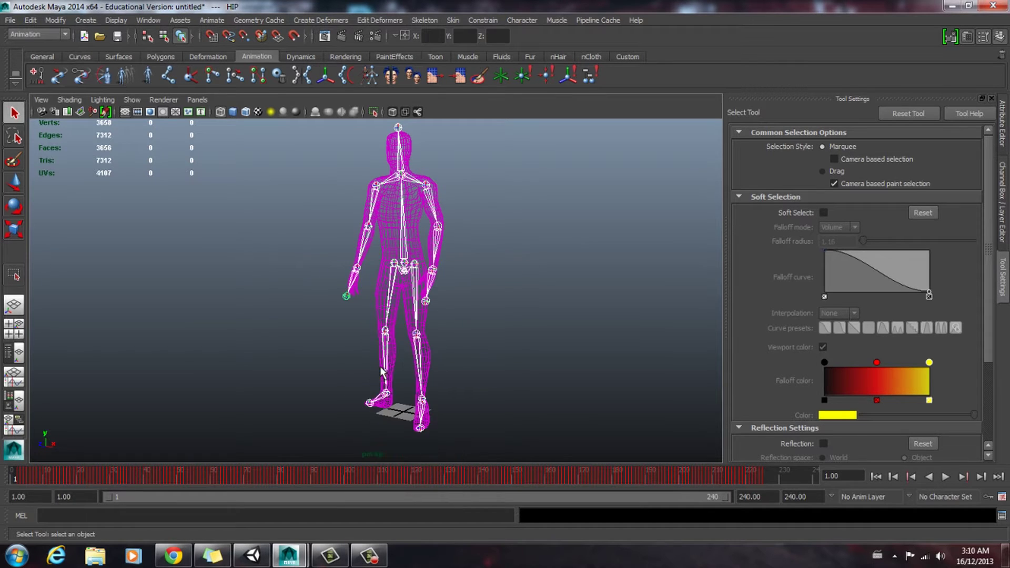
# Step: Play the motion to find where the useful part ends, then delete all skeleton keys from frame 154 through 225
pyautogui.hotkey('alt', 'v')
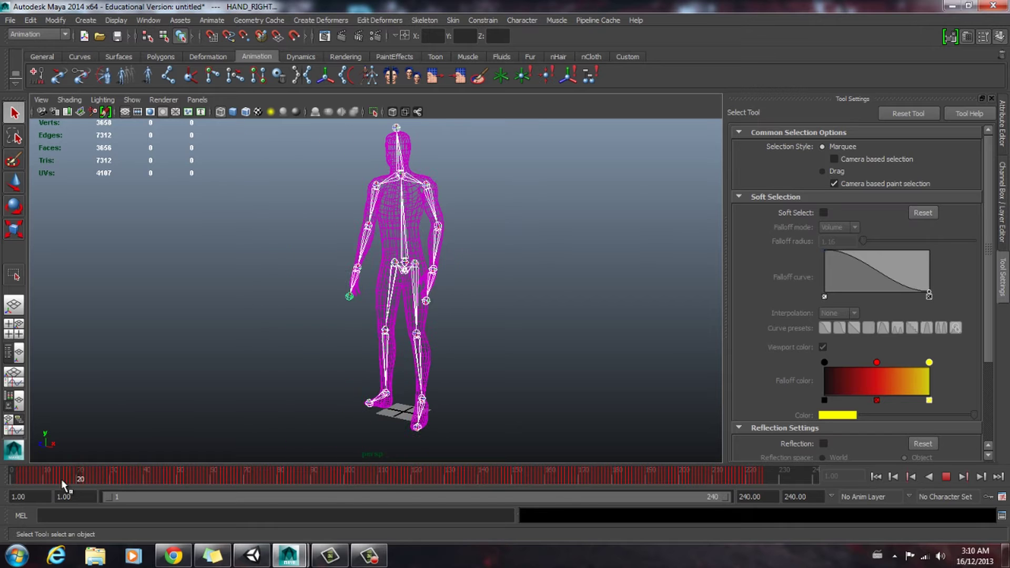
pyautogui.moveTo(104, 473)
pyautogui.mouseDown()
pyautogui.moveTo(610, 469)
pyautogui.moveTo(424, 473)
pyautogui.moveTo(527, 472)
pyautogui.mouseUp()
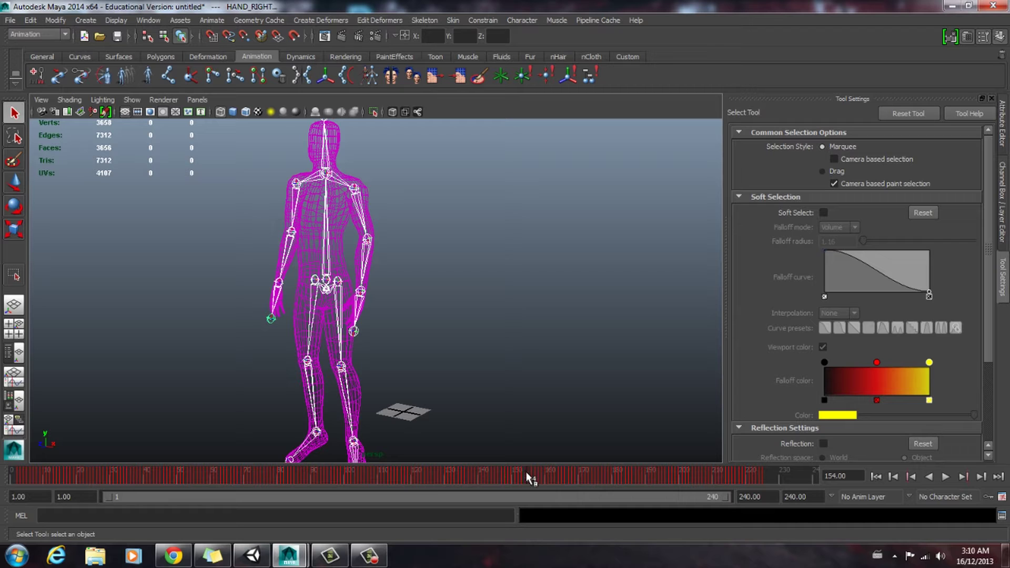
pyautogui.keyDown('shift'); pyautogui.moveTo(528, 478); pyautogui.dragTo(770, 480); pyautogui.keyUp('shift')
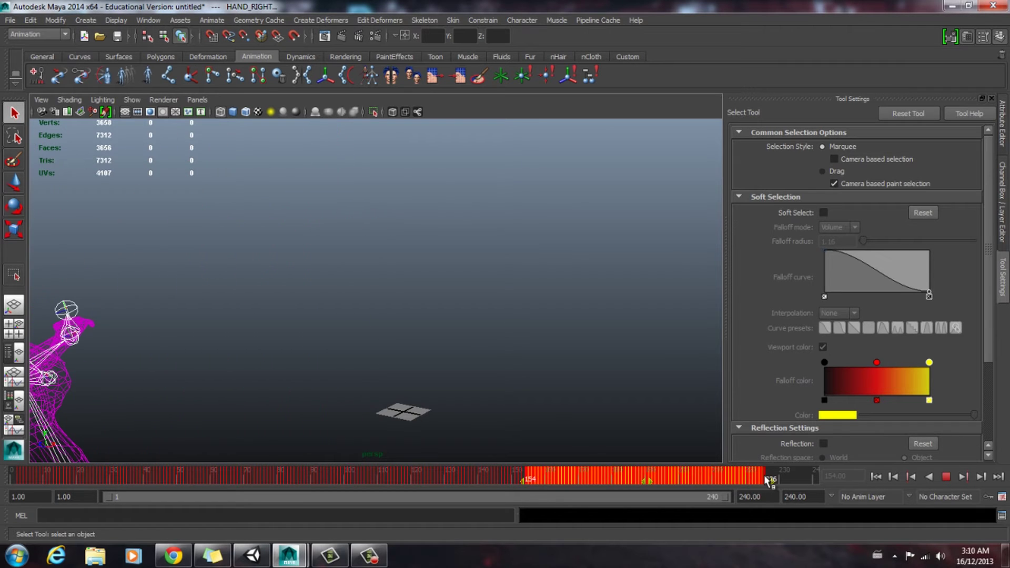
pyautogui.rightClick(688, 479)
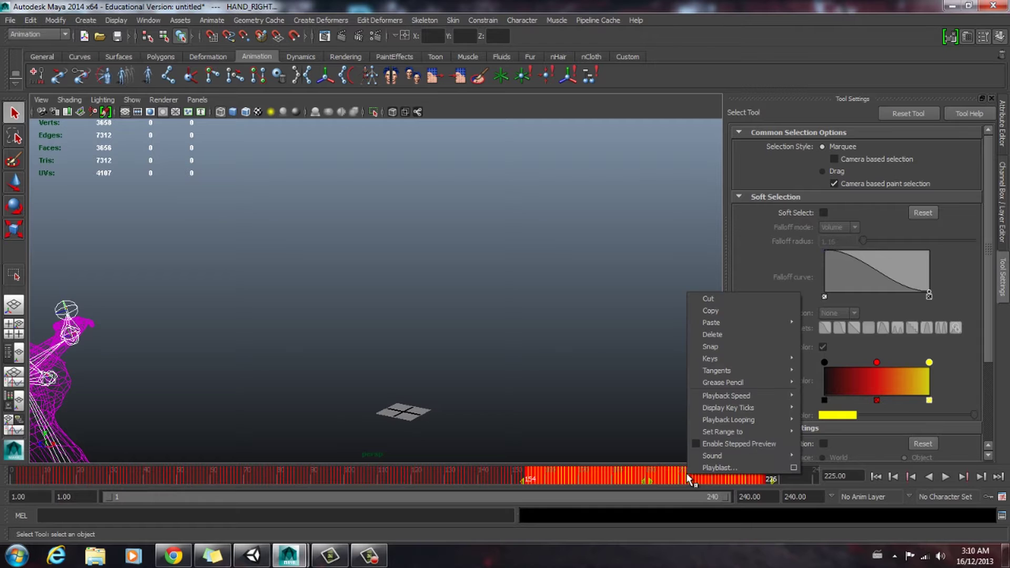
pyautogui.click(723, 337)
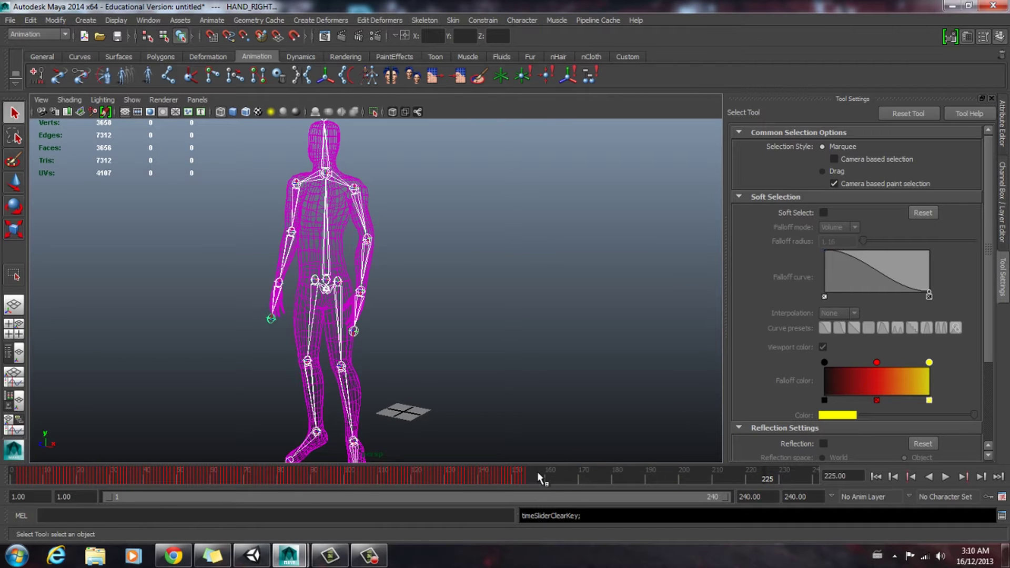
# Step: Check the trimmed animation by scrubbing the timeline, reframe the humanoid and return to frame 1
pyautogui.moveTo(533, 472)
pyautogui.mouseDown()
pyautogui.moveTo(17, 483)
pyautogui.moveTo(429, 490)
pyautogui.mouseUp()
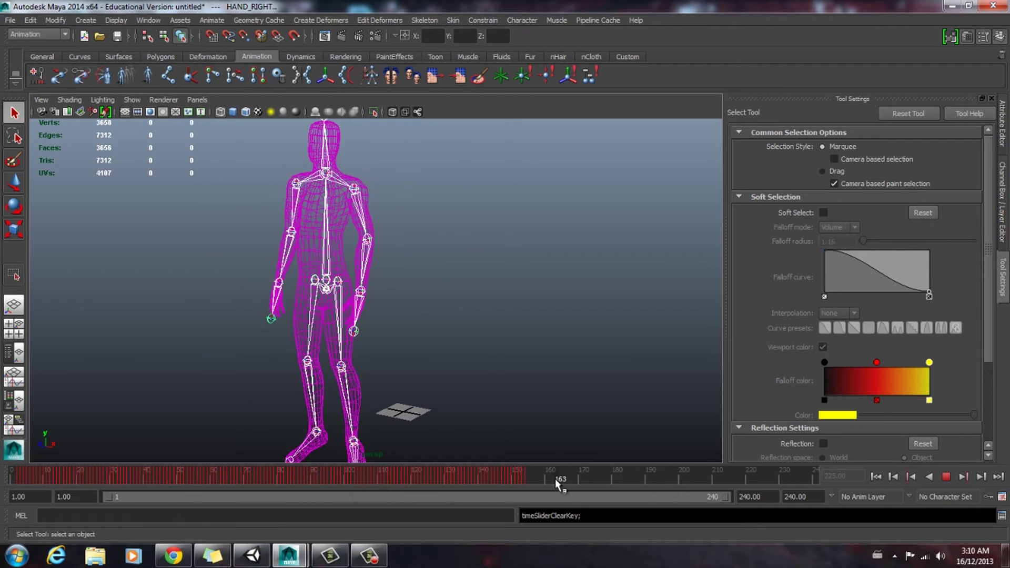
pyautogui.moveTo(558, 483); pyautogui.dragTo(14, 481)
pyautogui.keyDown('alt'); pyautogui.moveTo(352, 347); pyautogui.dragTo(319, 347); pyautogui.keyUp('alt')
pyautogui.keyDown('alt'); pyautogui.moveTo(316, 355); pyautogui.dragTo(368, 364, button='middle'); pyautogui.keyUp('alt')
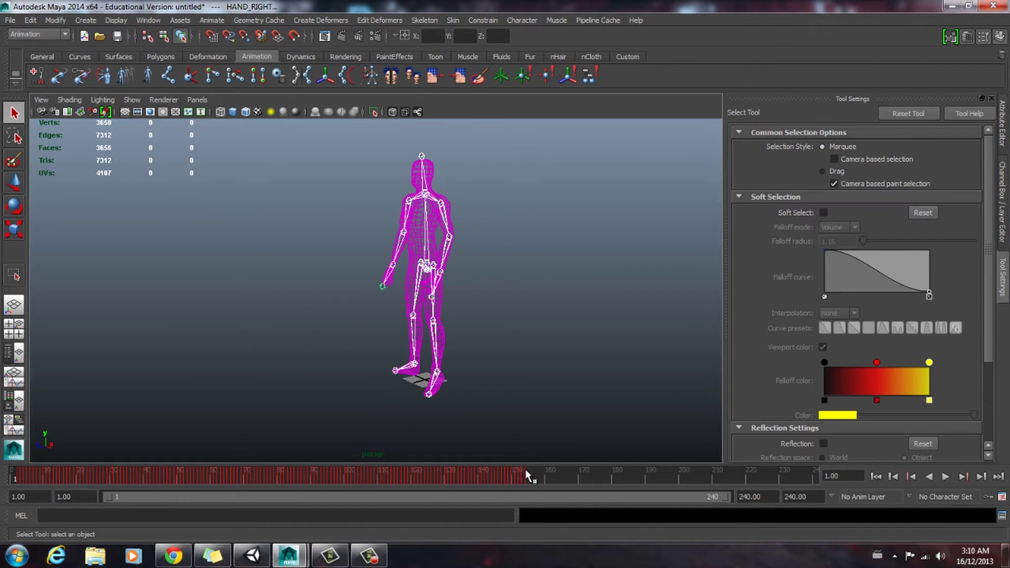
pyautogui.moveTo(528, 476); pyautogui.dragTo(15, 482)
# Step: Open the Graph Editor and examine the dense animation curves of all selected joints
pyautogui.click(168, 75)
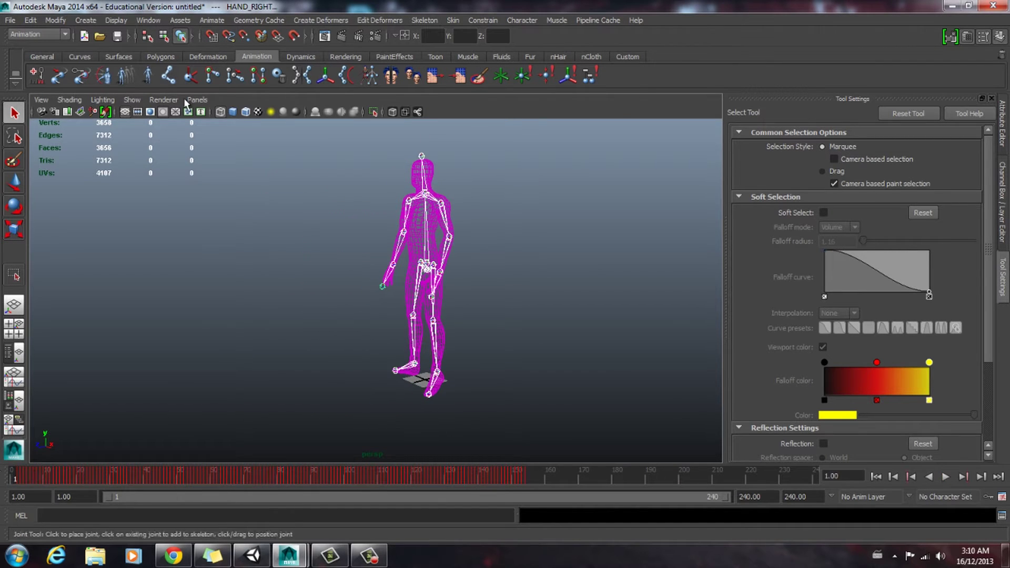
pyautogui.click(150, 20)
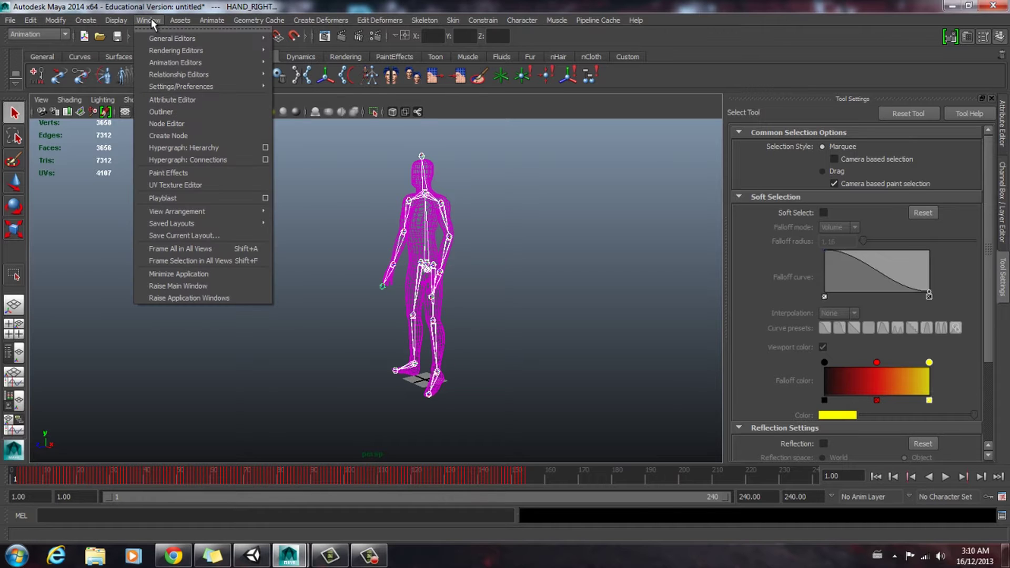
pyautogui.moveTo(159, 62)
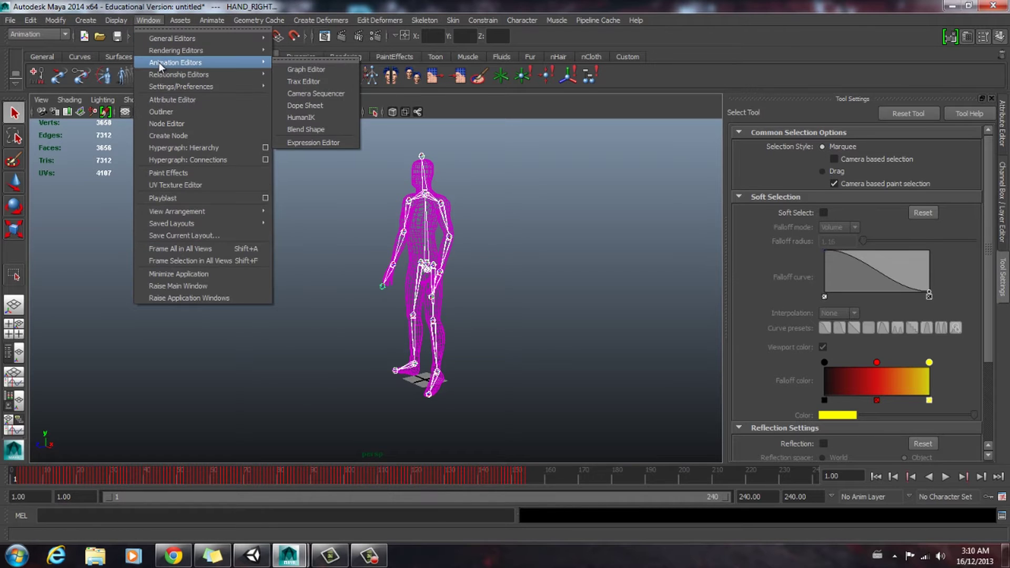
pyautogui.click(317, 70)
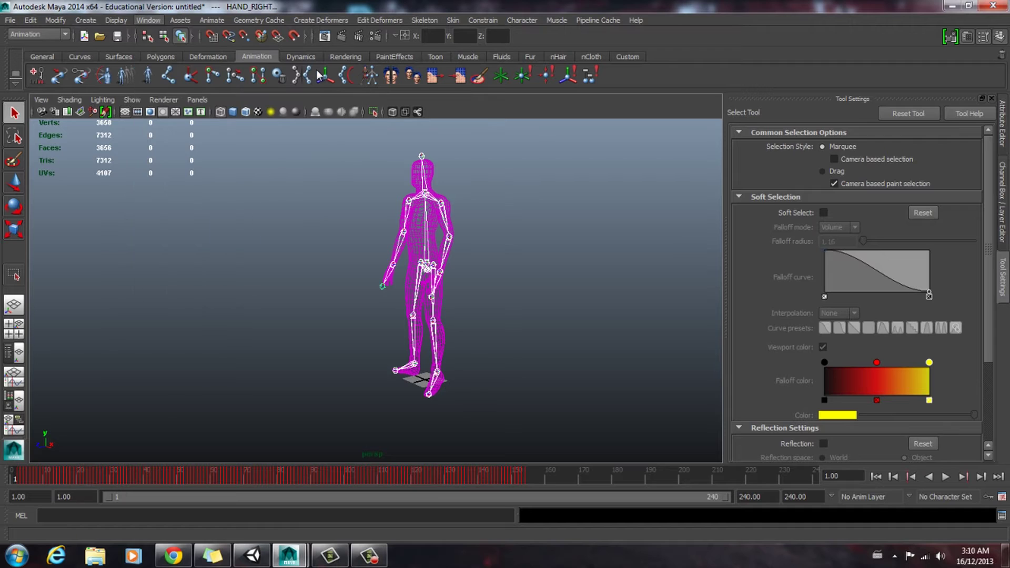
pyautogui.scroll(-3, 705, 368)
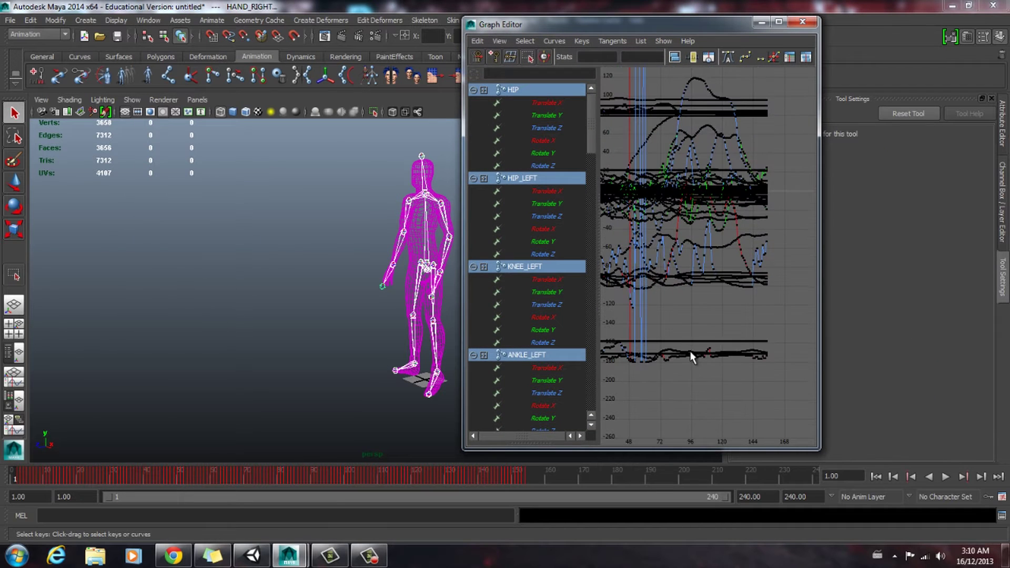
pyautogui.keyDown('alt'); pyautogui.moveTo(672, 226); pyautogui.dragTo(721, 292, button='middle'); pyautogui.keyUp('alt')
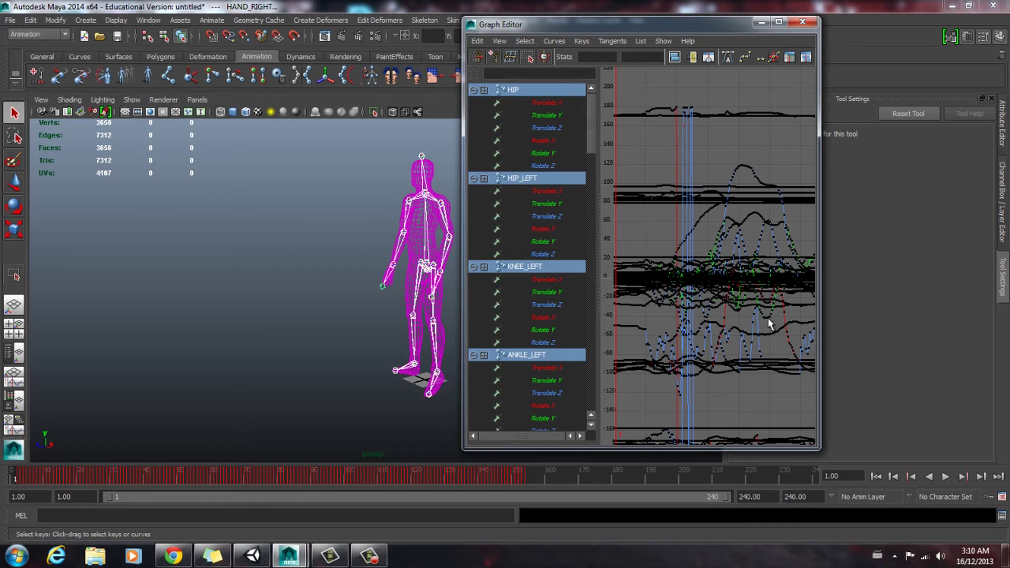
pyautogui.scroll(-5, 788, 340)
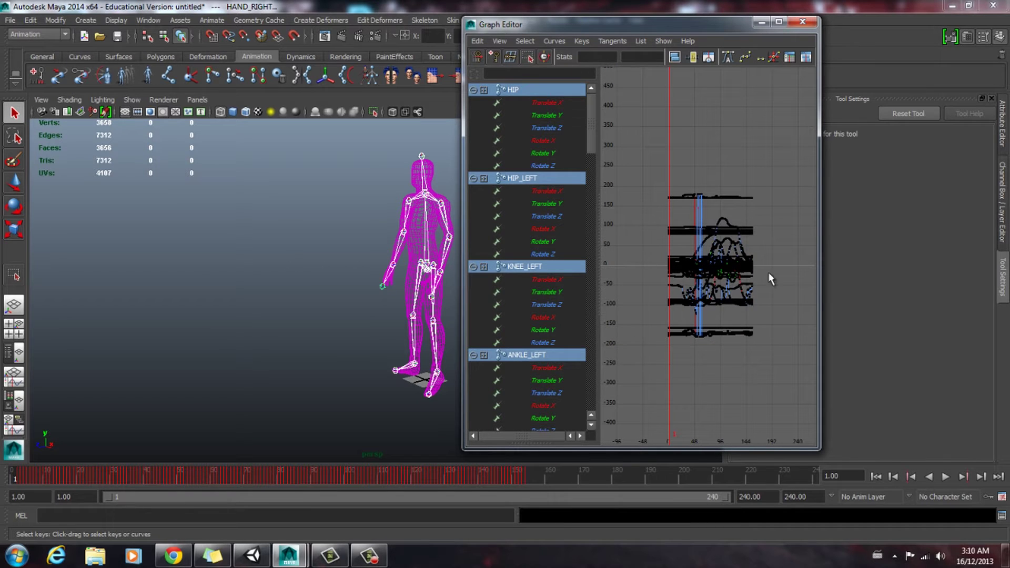
pyautogui.moveTo(657, 205)
pyautogui.keyDown('alt'); pyautogui.mouseDown(button='right')
pyautogui.moveTo(677, 216)
pyautogui.moveTo(652, 204)
pyautogui.moveTo(668, 206)
pyautogui.mouseUp(button='right'); pyautogui.keyUp('alt')
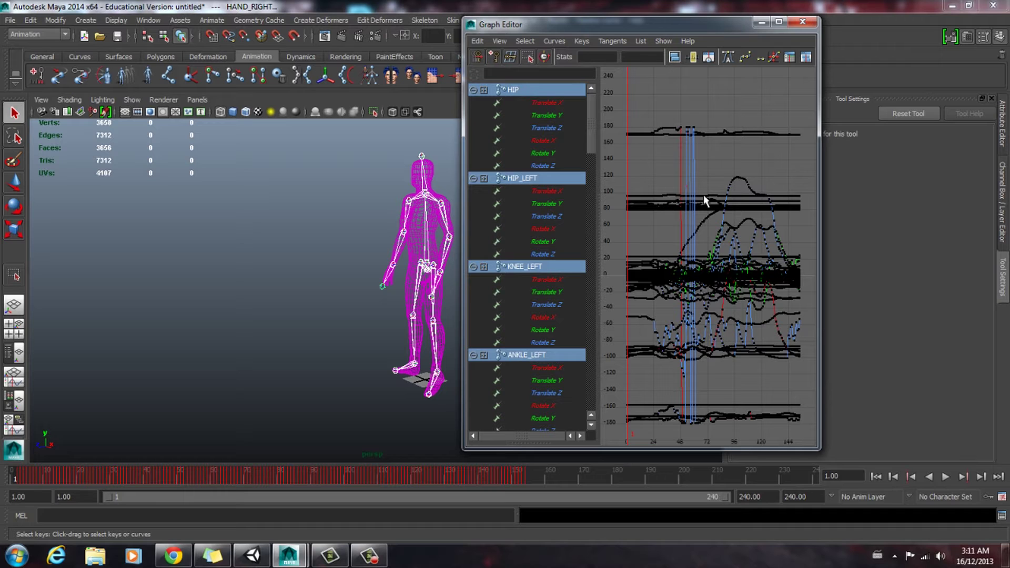
# Step: Simplify all the joints' curves with reset options: time range All, Dense data method, time tolerance 0.05 and value tolerance 0.01
pyautogui.click(554, 40)
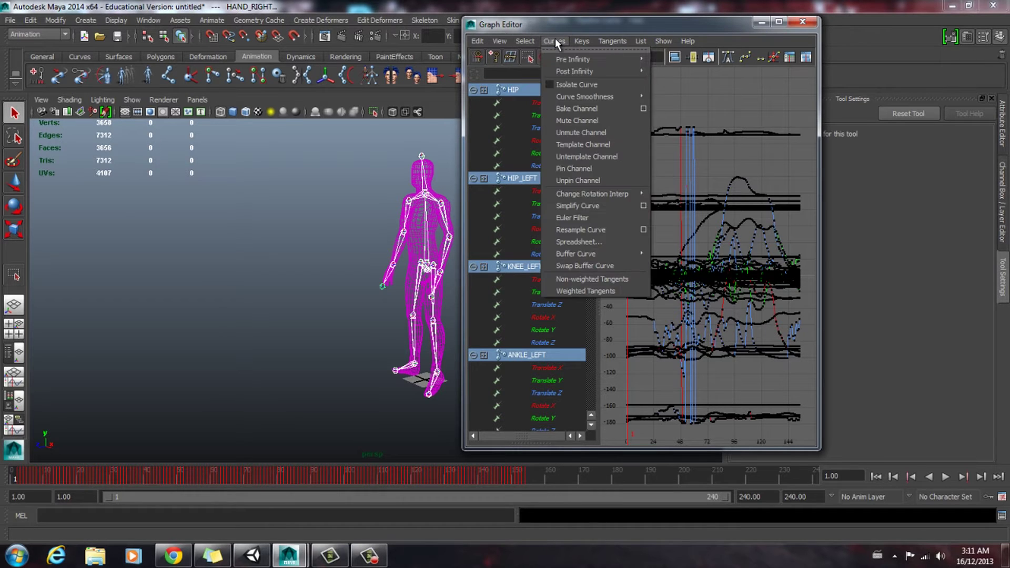
pyautogui.click(644, 206)
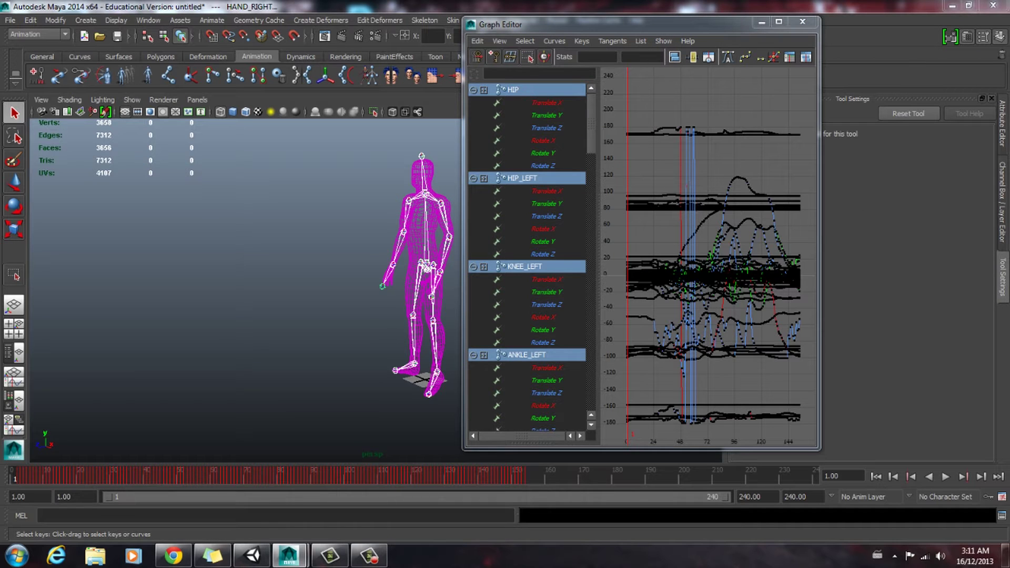
pyautogui.moveTo(712, 83); pyautogui.dragTo(570, 89)
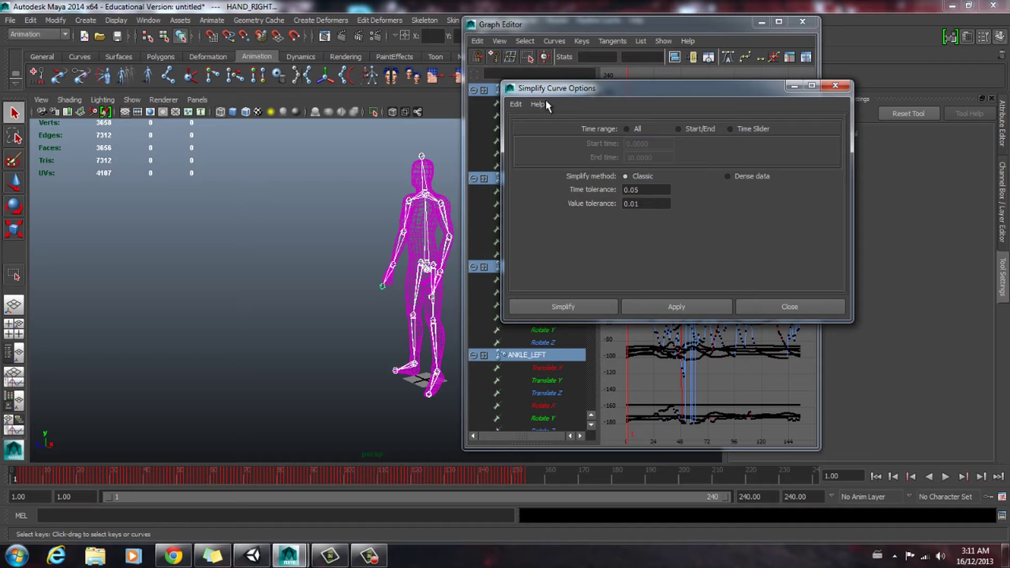
pyautogui.click(515, 104)
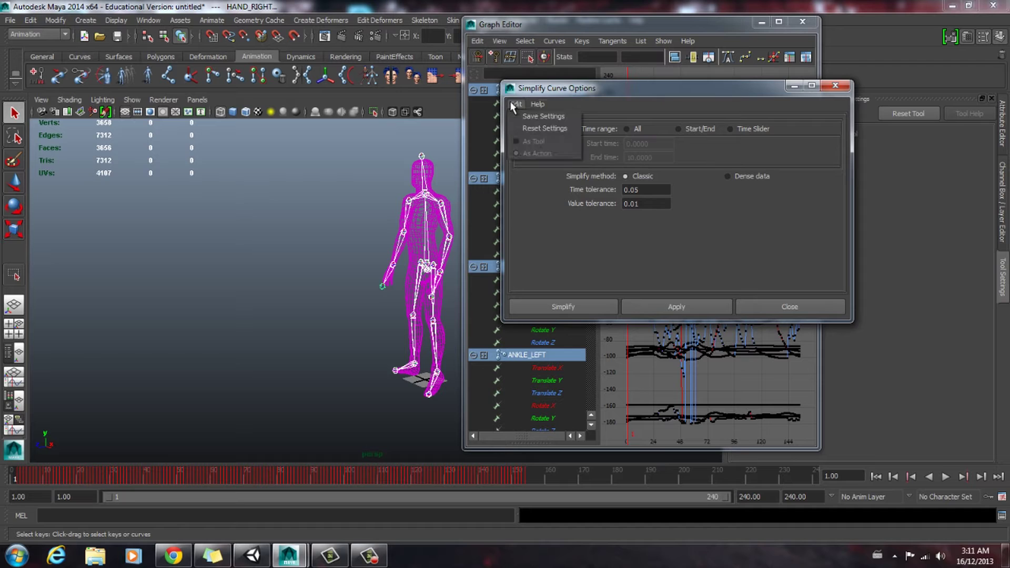
pyautogui.click(530, 129)
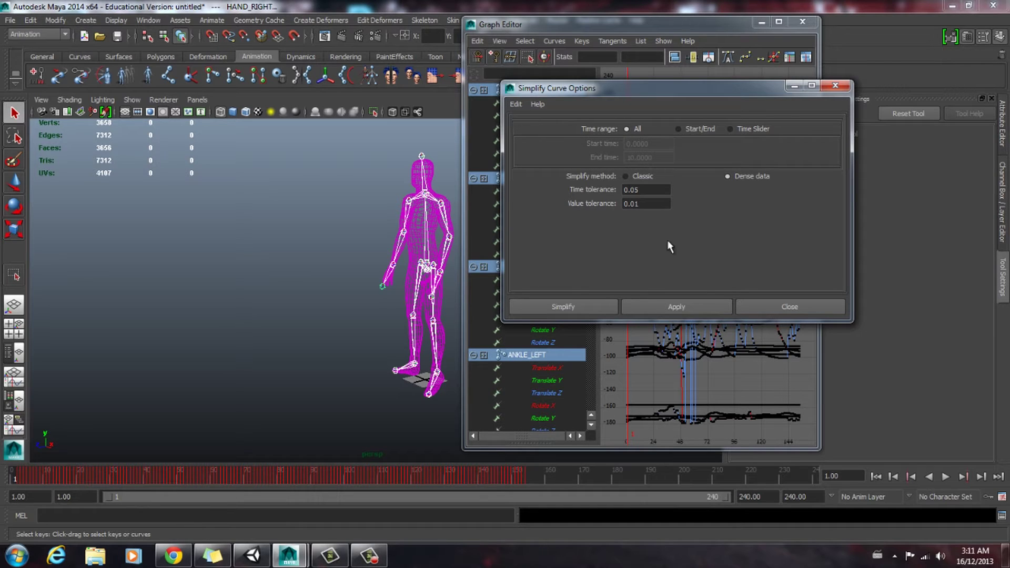
pyautogui.click(678, 305)
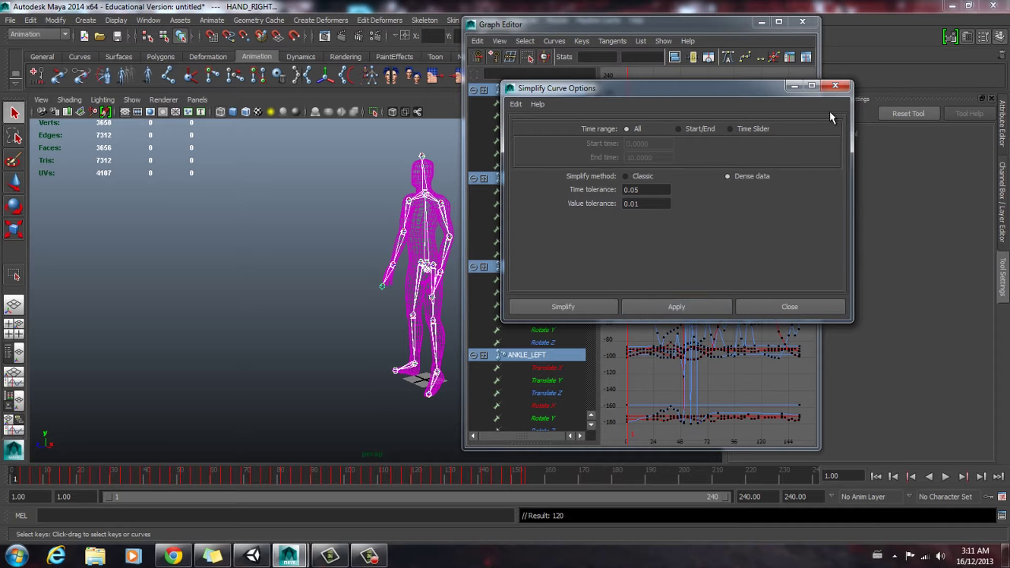
pyautogui.click(839, 87)
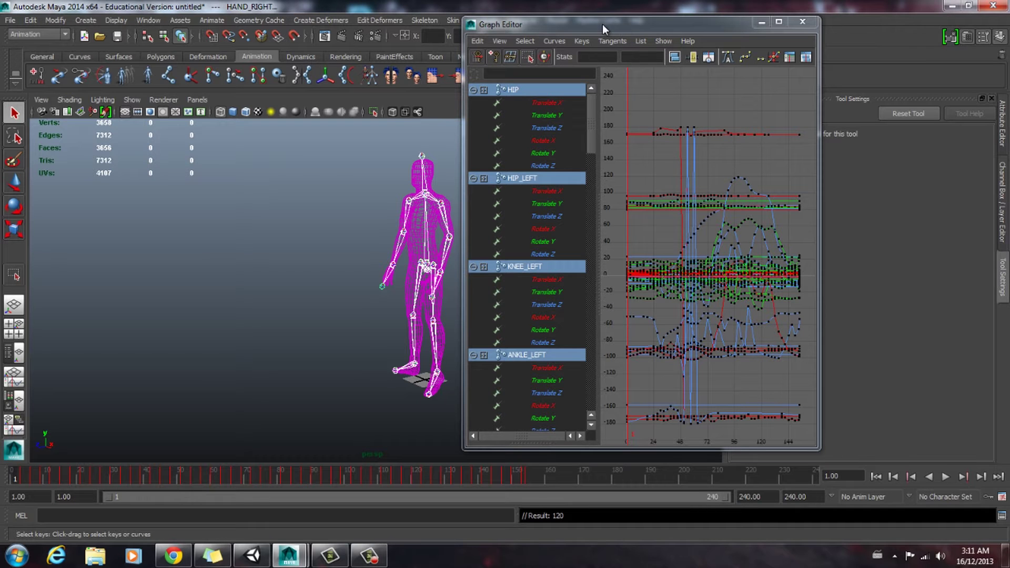
# Step: Widen the Graph Editor and reposition it beside the humanoid to inspect the simplified curves
pyautogui.moveTo(602, 24); pyautogui.dragTo(549, 40)
pyautogui.keyDown('alt'); pyautogui.moveTo(653, 272); pyautogui.dragTo(683, 286, button='right'); pyautogui.keyUp('alt')
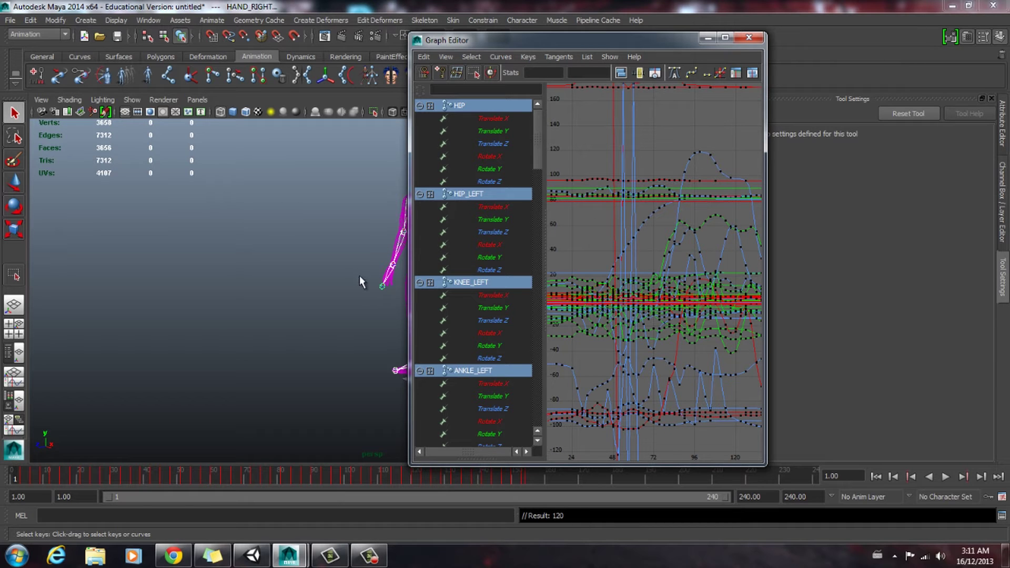
pyautogui.keyDown('alt'); pyautogui.moveTo(359, 275); pyautogui.dragTo(261, 280, button='middle'); pyautogui.keyUp('alt')
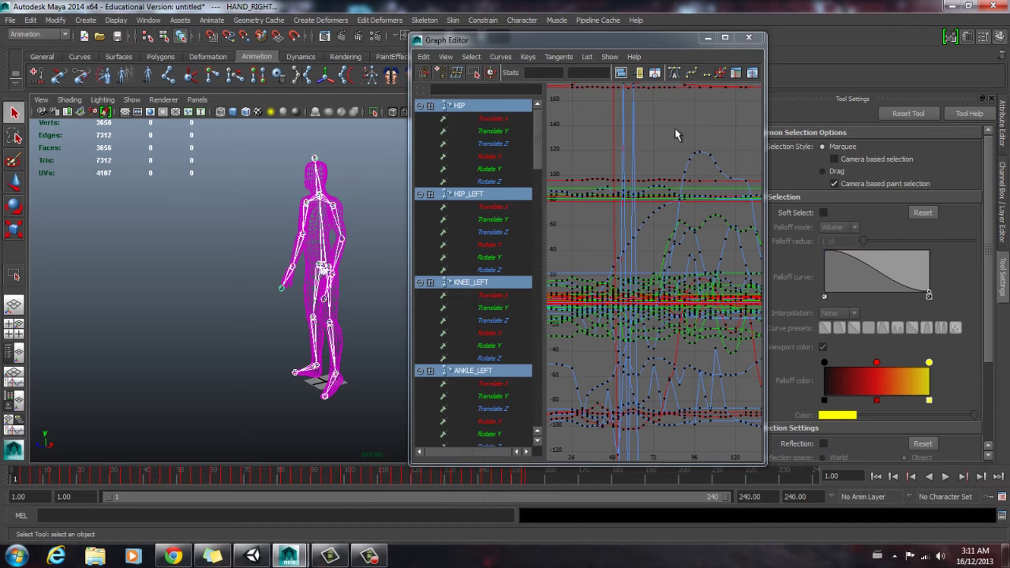
pyautogui.moveTo(641, 40); pyautogui.dragTo(515, 43)
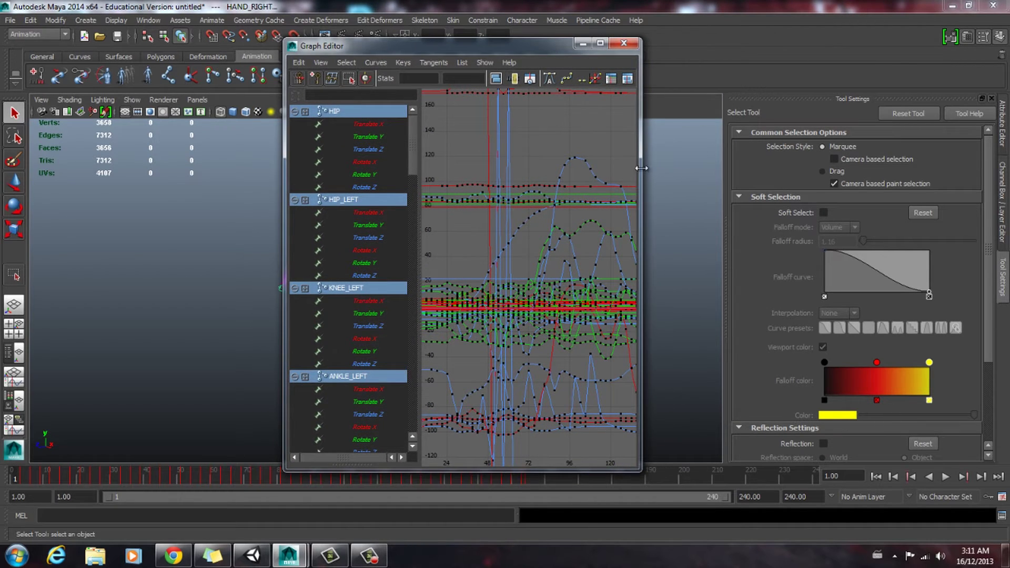
pyautogui.moveTo(641, 168); pyautogui.dragTo(871, 169)
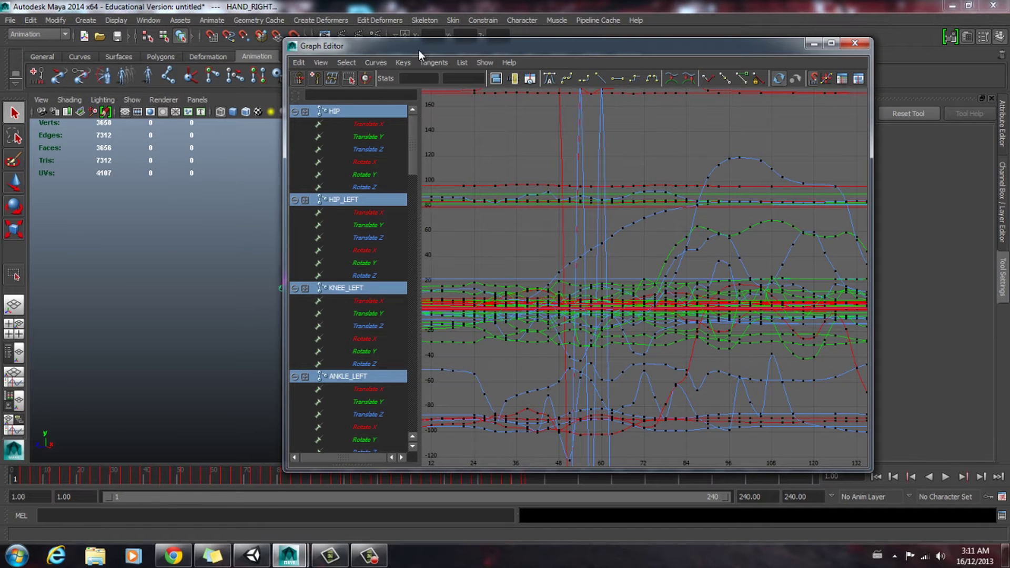
pyautogui.moveTo(419, 49); pyautogui.dragTo(567, 44)
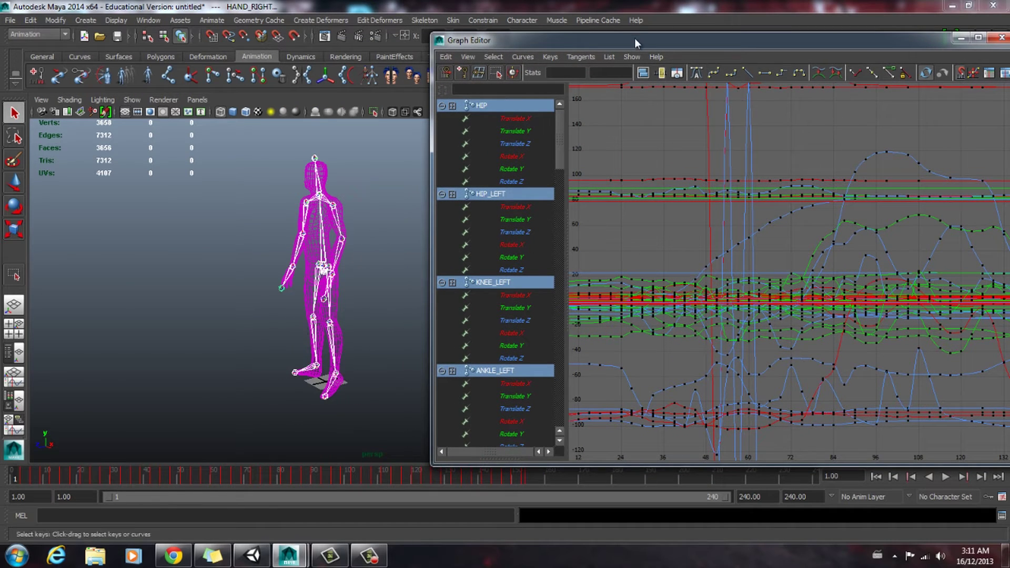
pyautogui.moveTo(635, 37); pyautogui.dragTo(459, 45)
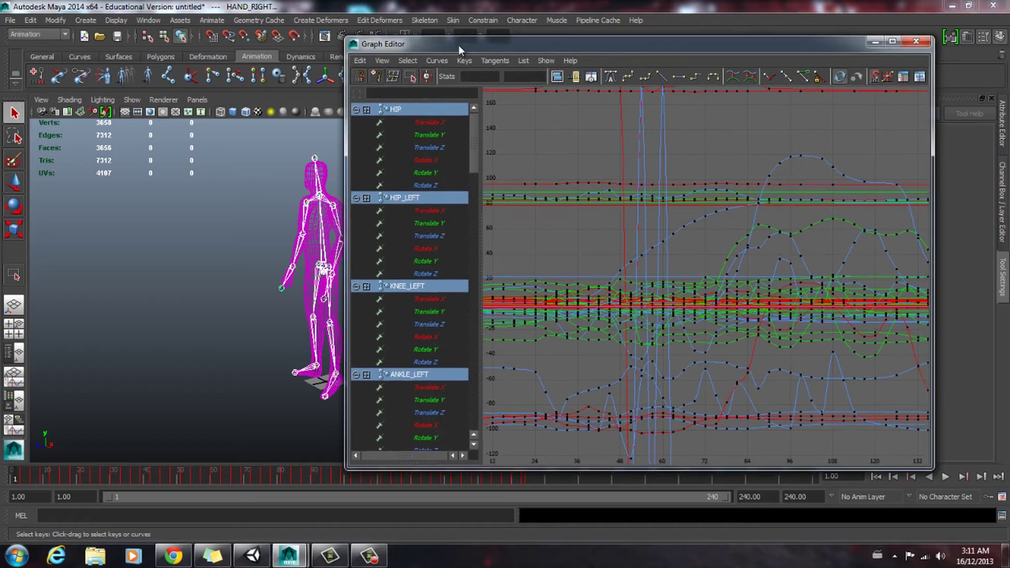
pyautogui.moveTo(459, 46); pyautogui.dragTo(348, 45)
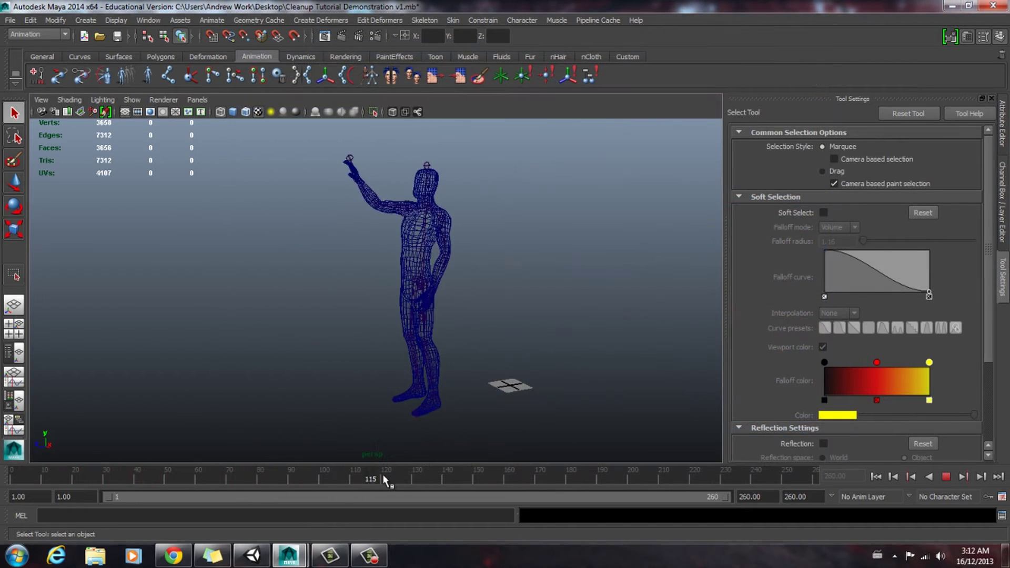
# Step: Return the animation to frame 1 and open the Graph Editor beside the humanoid
pyautogui.moveTo(165, 493)
pyautogui.mouseDown()
pyautogui.moveTo(72, 494)
pyautogui.moveTo(197, 484)
pyautogui.moveTo(162, 480)
pyautogui.moveTo(334, 484)
pyautogui.moveTo(15, 479)
pyautogui.mouseUp()
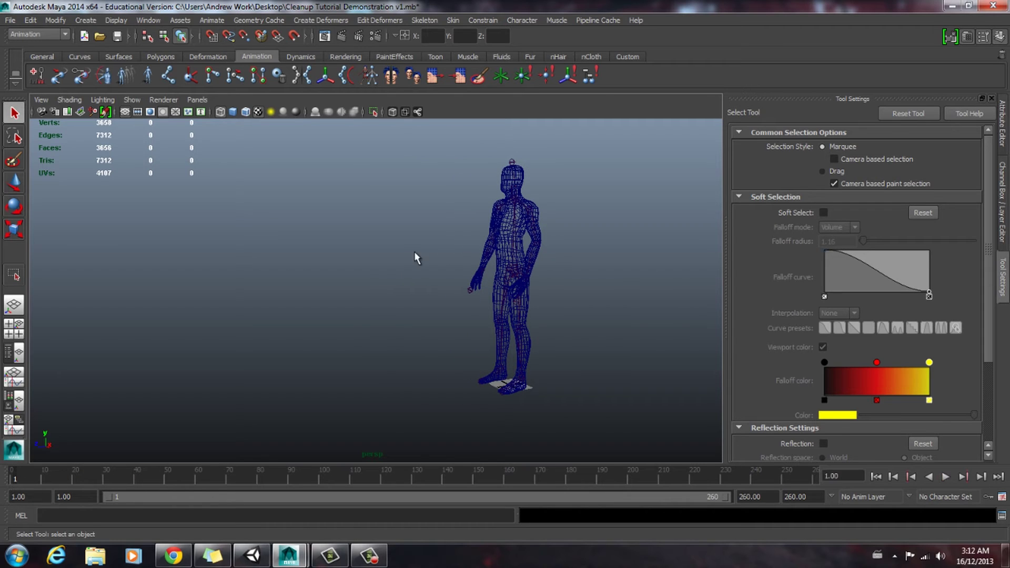
pyautogui.click(151, 23)
pyautogui.moveTo(166, 62)
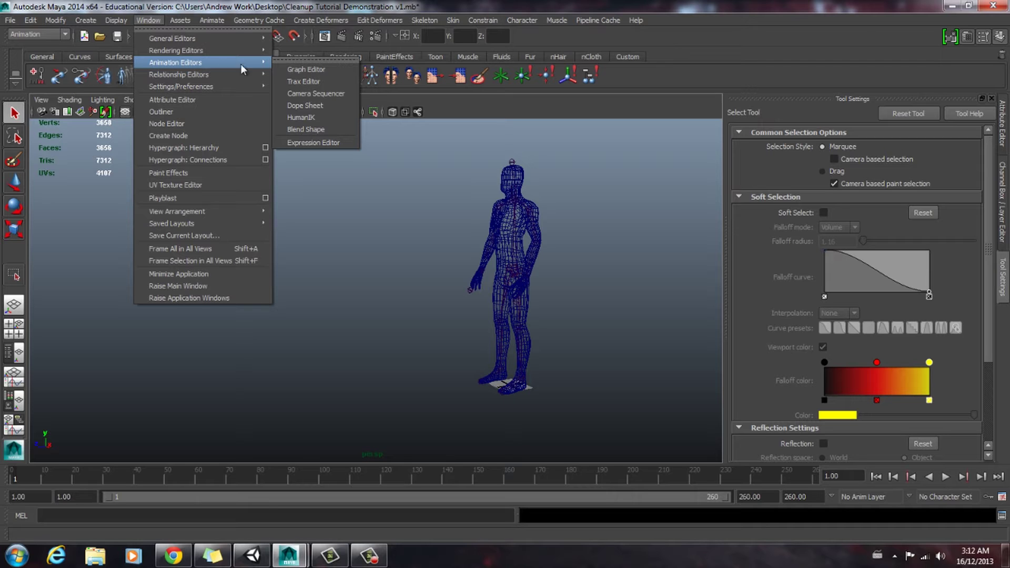
pyautogui.click(317, 68)
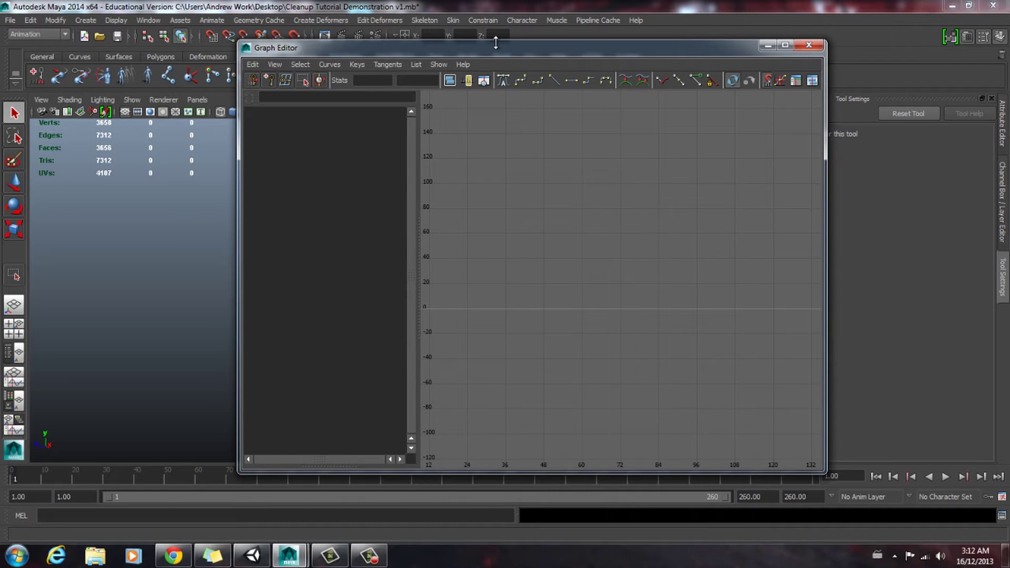
pyautogui.moveTo(523, 46); pyautogui.dragTo(823, 36)
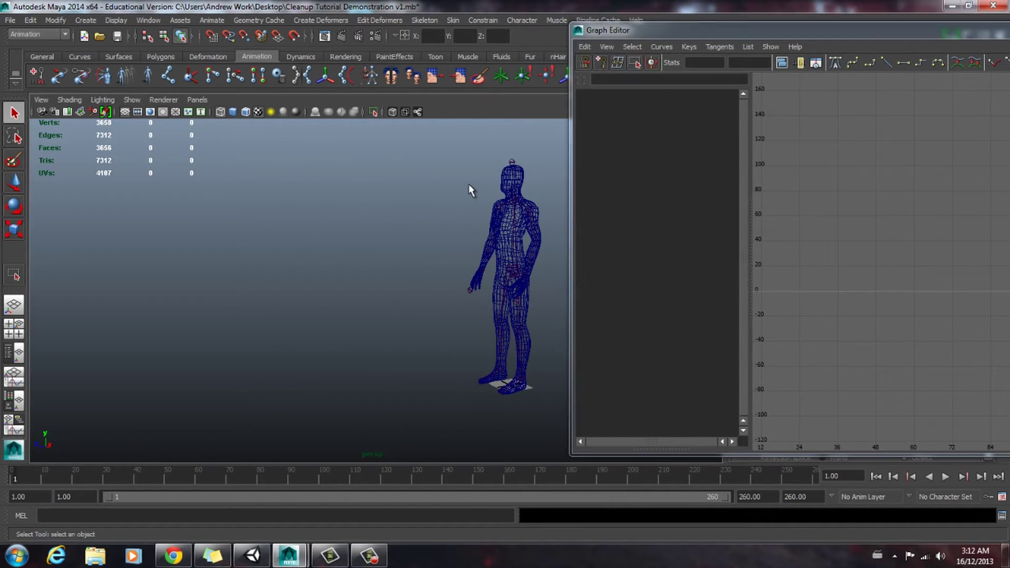
# Step: Select the humanoid's left ankle joint to load its animation curves in the Graph Editor
pyautogui.keyDown('alt'); pyautogui.moveTo(468, 184); pyautogui.dragTo(229, 210, button='middle'); pyautogui.keyUp('alt')
pyautogui.keyDown('alt'); pyautogui.moveTo(230, 219); pyautogui.dragTo(422, 257, button='right'); pyautogui.keyUp('alt')
pyautogui.keyDown('alt'); pyautogui.moveTo(318, 291); pyautogui.dragTo(354, 223, button='middle'); pyautogui.keyUp('alt')
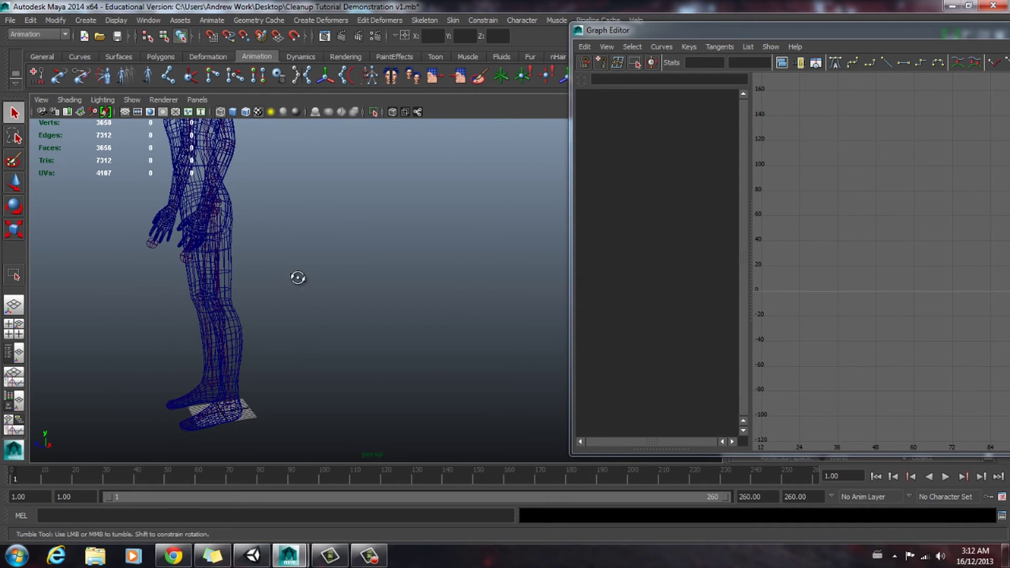
pyautogui.keyDown('alt'); pyautogui.moveTo(296, 277); pyautogui.dragTo(315, 280); pyautogui.keyUp('alt')
pyautogui.keyDown('alt'); pyautogui.moveTo(322, 278); pyautogui.dragTo(391, 240, button='middle'); pyautogui.keyUp('alt')
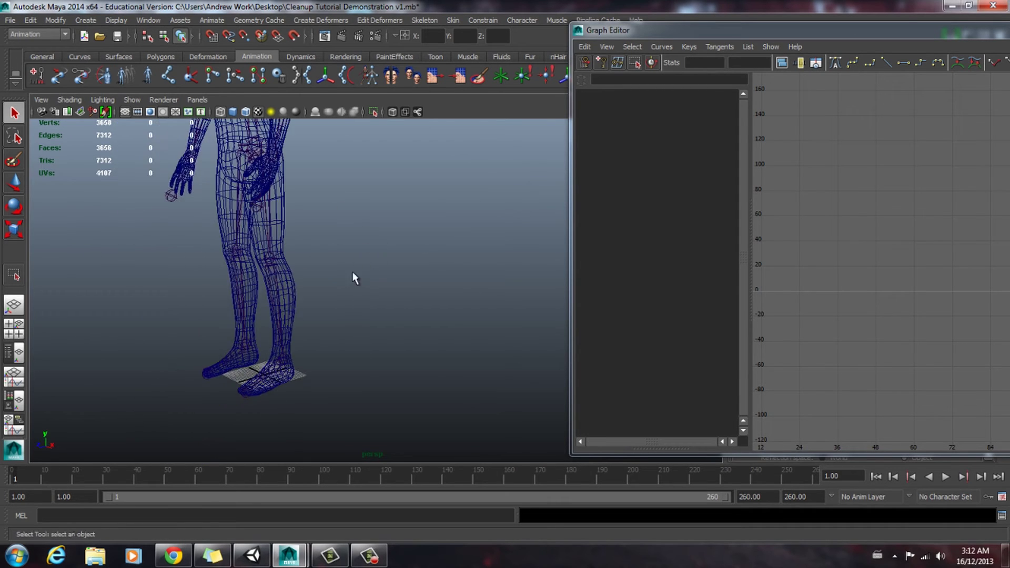
pyautogui.click(269, 374)
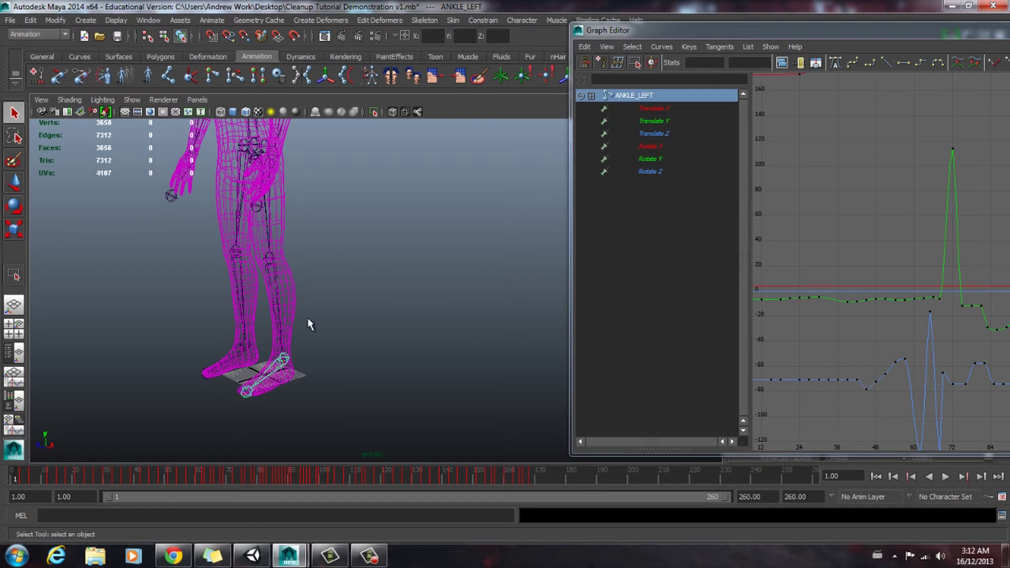
# Step: Scrub to frames 69 and 77 to examine the left foot's pose up close
pyautogui.moveTo(271, 464)
pyautogui.mouseDown()
pyautogui.moveTo(227, 479)
pyautogui.moveTo(59, 476)
pyautogui.moveTo(228, 478)
pyautogui.mouseUp()
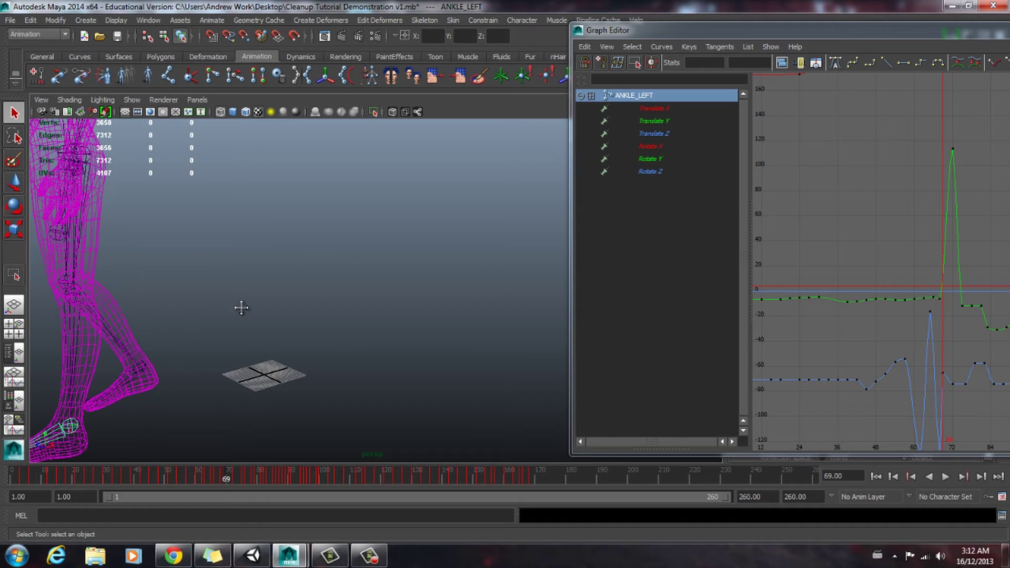
pyautogui.keyDown('alt'); pyautogui.moveTo(242, 307); pyautogui.dragTo(416, 237, button='middle'); pyautogui.keyUp('alt')
pyautogui.keyDown('alt'); pyautogui.moveTo(362, 307); pyautogui.dragTo(472, 271, button='middle'); pyautogui.keyUp('alt')
pyautogui.click(250, 478)
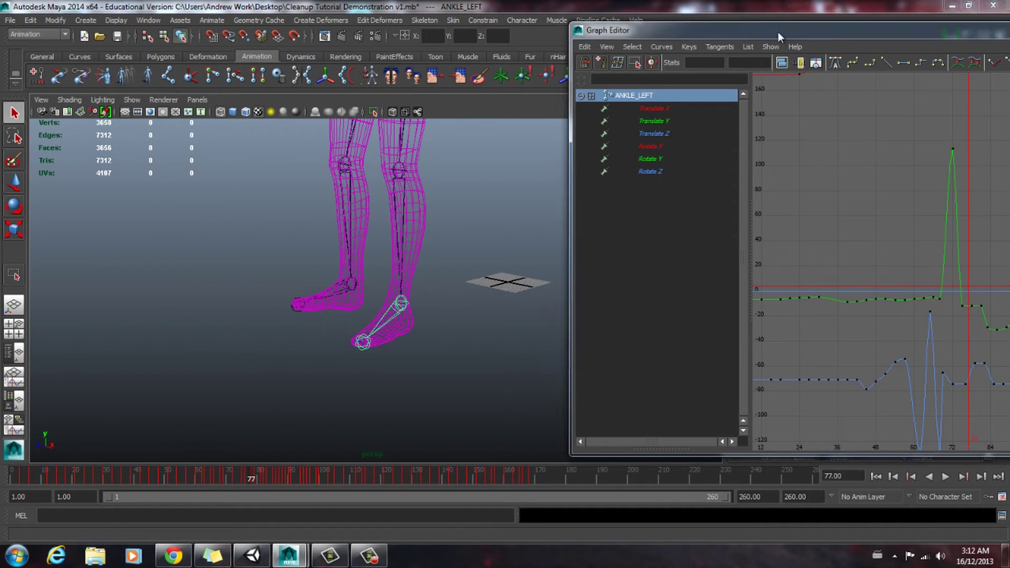
# Step: Frame all of the left ankle's curves in the Graph Editor and compare them with the foot around frame 76
pyautogui.moveTo(779, 32); pyautogui.dragTo(609, 21)
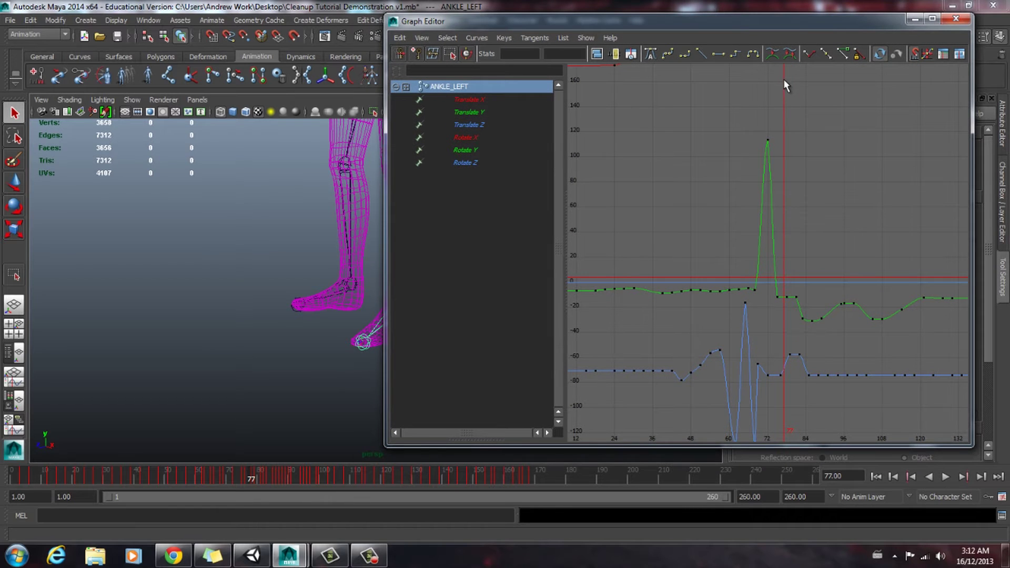
pyautogui.keyDown('alt'); pyautogui.moveTo(853, 221); pyautogui.dragTo(793, 190, button='right'); pyautogui.keyUp('alt')
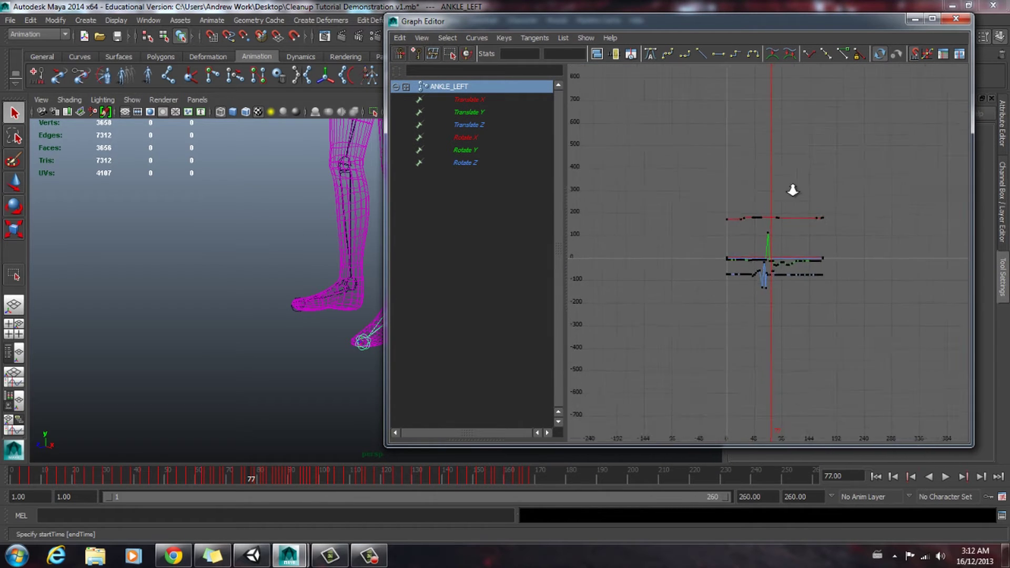
pyautogui.press('a')
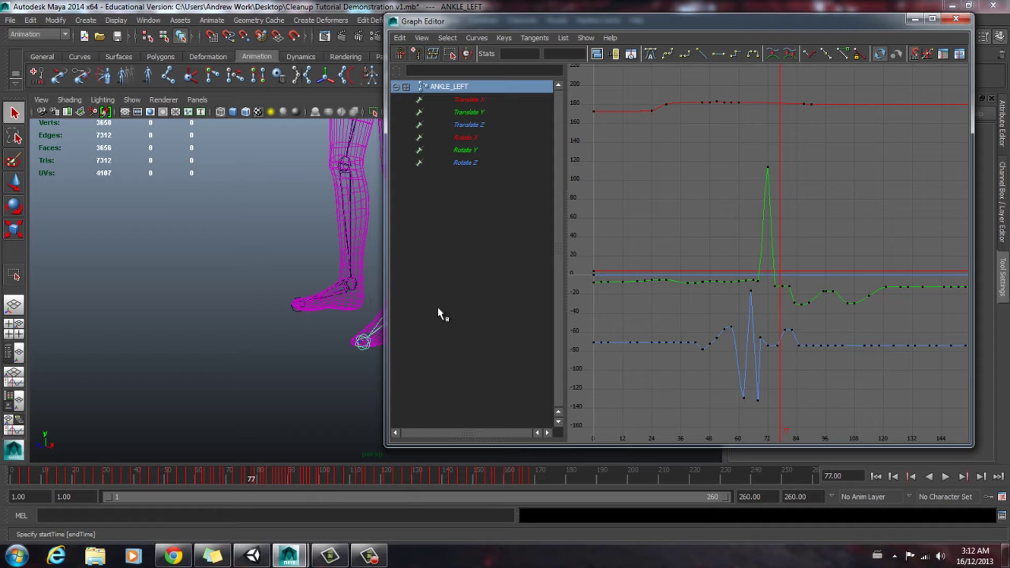
pyautogui.moveTo(279, 471); pyautogui.dragTo(248, 478)
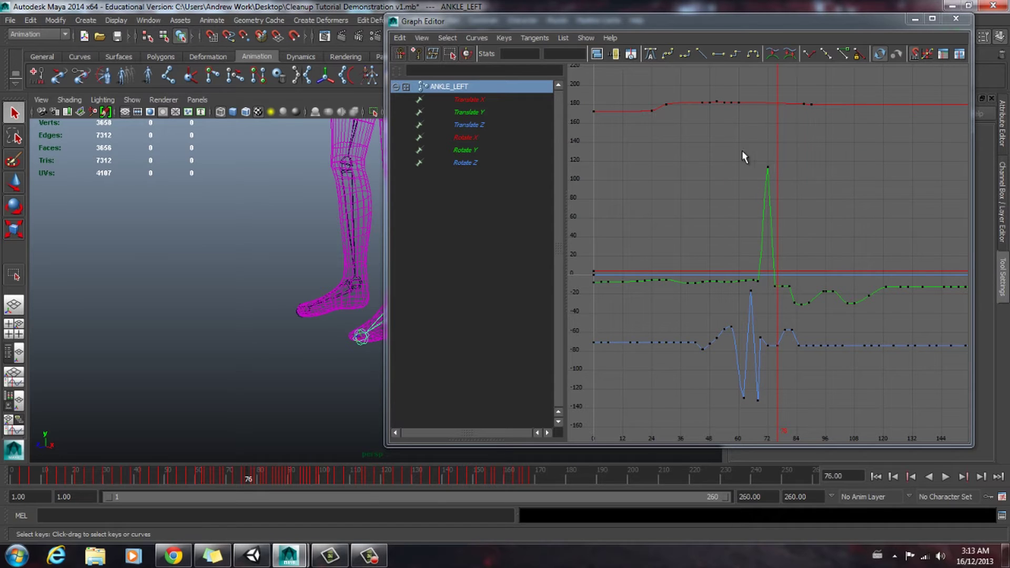
# Step: Play the animation with the legs in view to study the left foot's motion, stopping at frame 48
pyautogui.hotkey('alt', 'v')
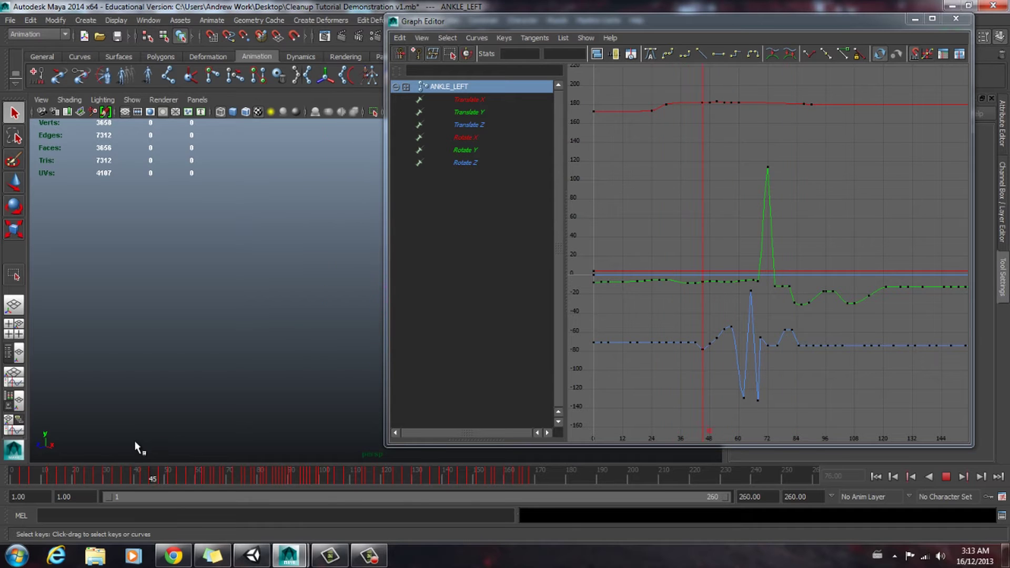
pyautogui.press('Escape')
pyautogui.keyDown('alt'); pyautogui.moveTo(226, 317); pyautogui.dragTo(55, 340, button='middle'); pyautogui.keyUp('alt')
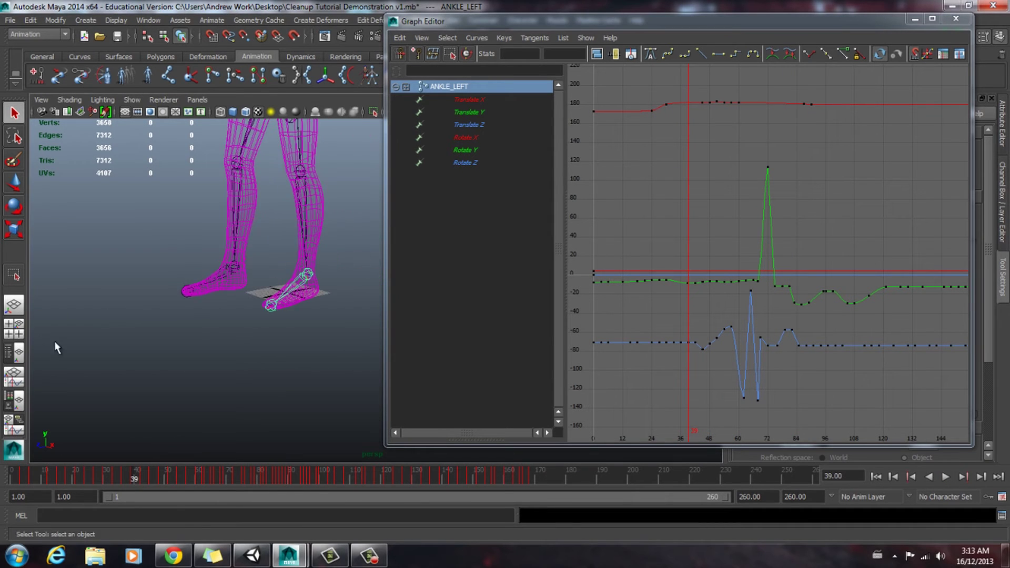
pyautogui.keyDown('alt'); pyautogui.moveTo(164, 318); pyautogui.dragTo(147, 336, button='middle'); pyautogui.keyUp('alt')
pyautogui.hotkey('alt', 'v')
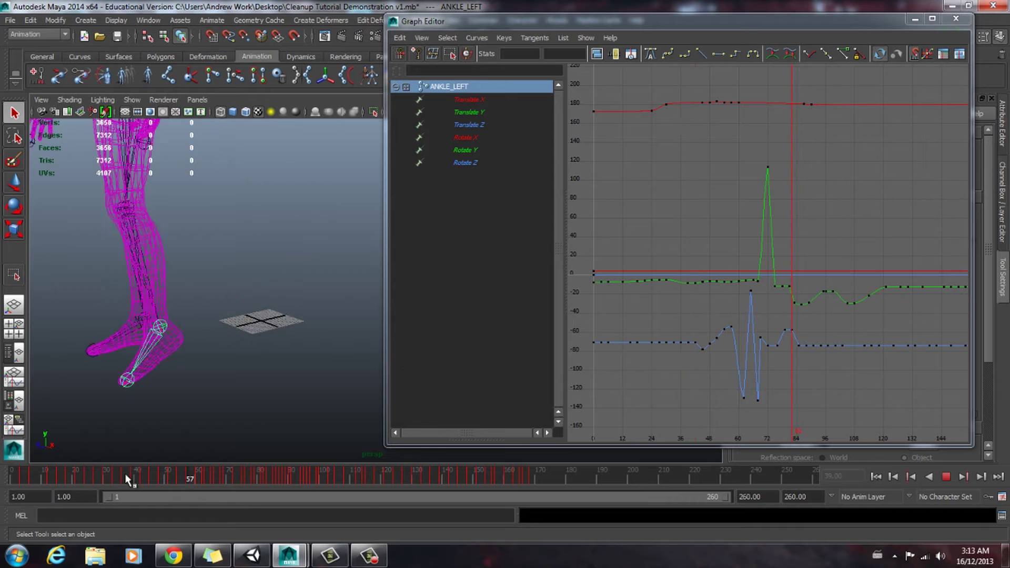
pyautogui.moveTo(162, 478)
pyautogui.mouseDown()
pyautogui.moveTo(180, 478)
pyautogui.moveTo(162, 478)
pyautogui.mouseUp()
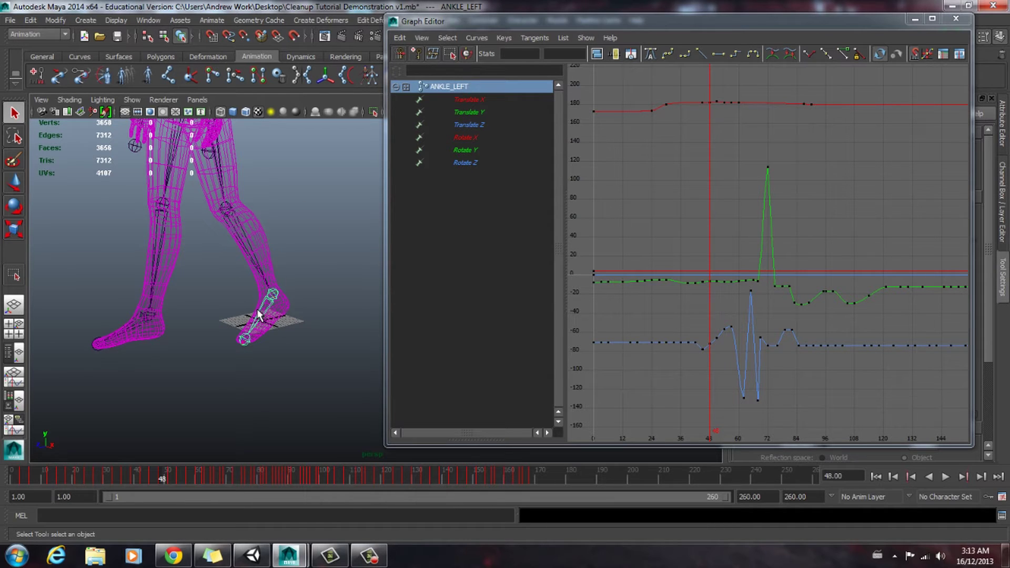
# Step: Show only the left ankle's Rotate X, Rotate Y and Rotate Z curves over their full length
pyautogui.click(469, 138)
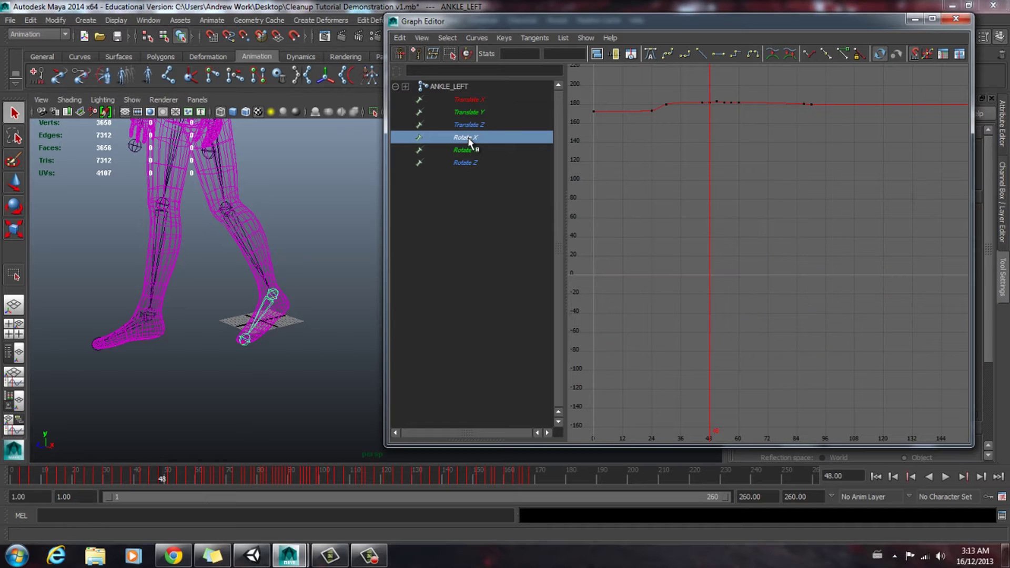
pyautogui.keyDown('shift'); pyautogui.click(467, 150); pyautogui.keyUp('shift')
pyautogui.keyDown('shift'); pyautogui.click(466, 161); pyautogui.keyUp('shift')
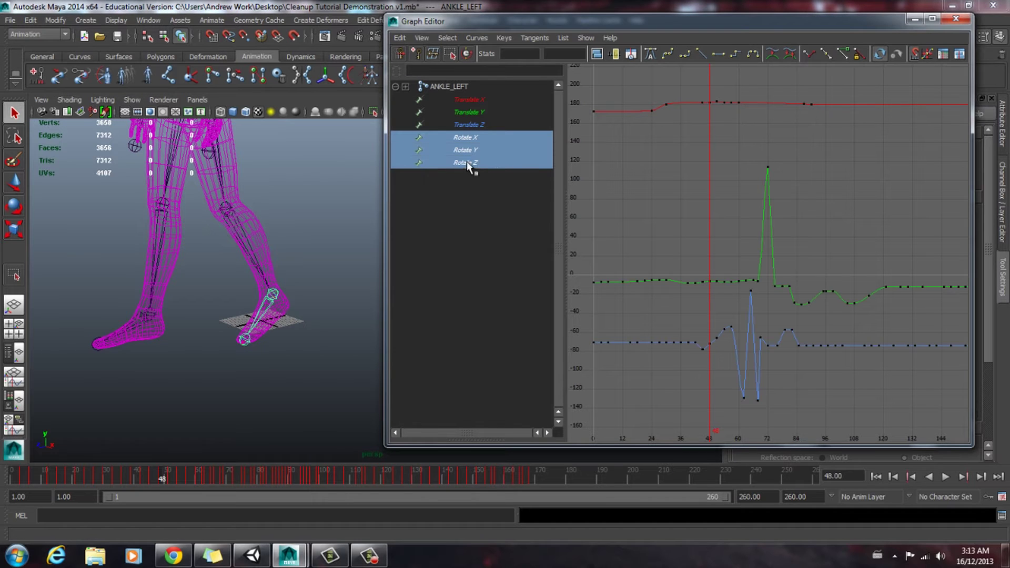
pyautogui.scroll(-3, 669, 206)
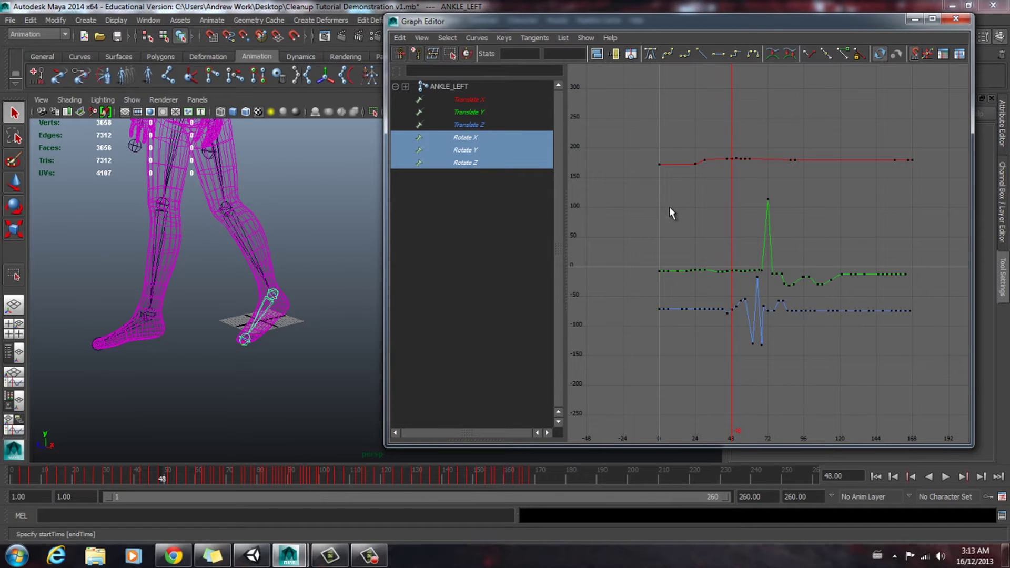
# Step: Go to frame 62 and inspect the foot's pose against the downward spike in the Rotate Z curve
pyautogui.moveTo(112, 475); pyautogui.dragTo(198, 478)
pyautogui.keyDown('alt'); pyautogui.moveTo(215, 377); pyautogui.dragTo(350, 364, button='middle'); pyautogui.keyUp('alt')
pyautogui.moveTo(385, 243); pyautogui.dragTo(424, 245)
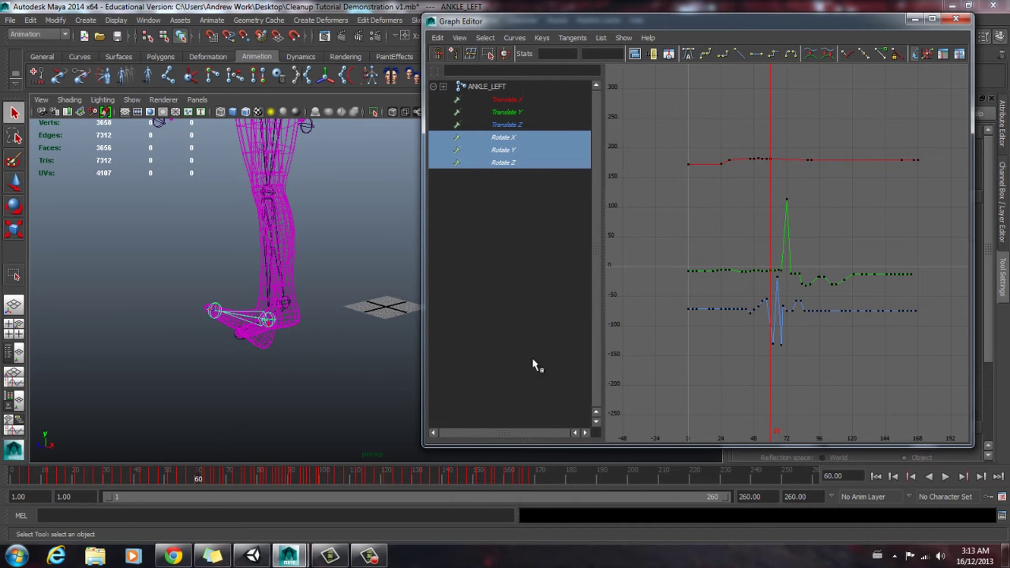
pyautogui.keyDown('alt'); pyautogui.moveTo(821, 363); pyautogui.dragTo(827, 212, button='middle'); pyautogui.keyUp('alt')
pyautogui.scroll(6, 738, 300)
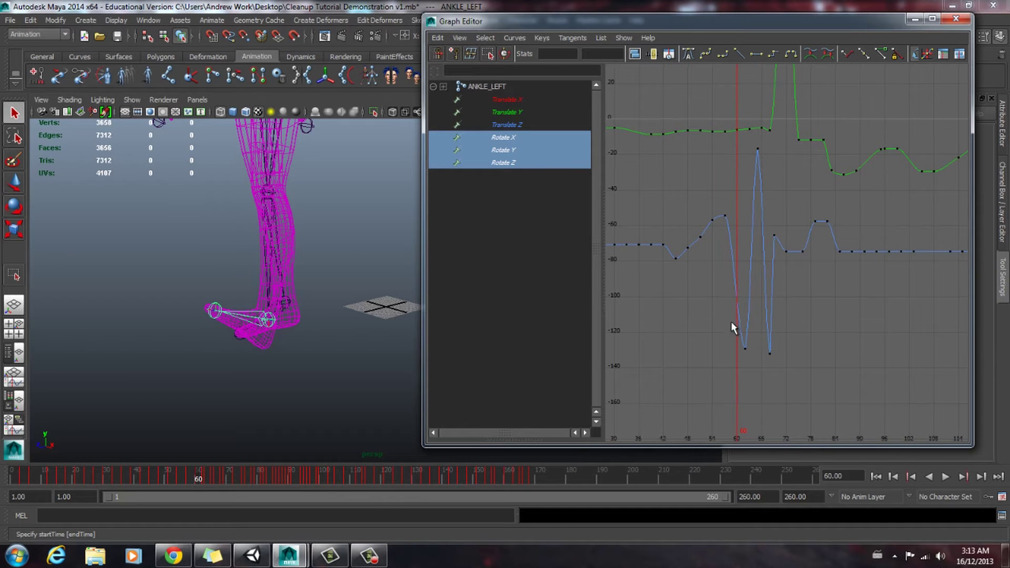
pyautogui.hotkey('alt', 'v')
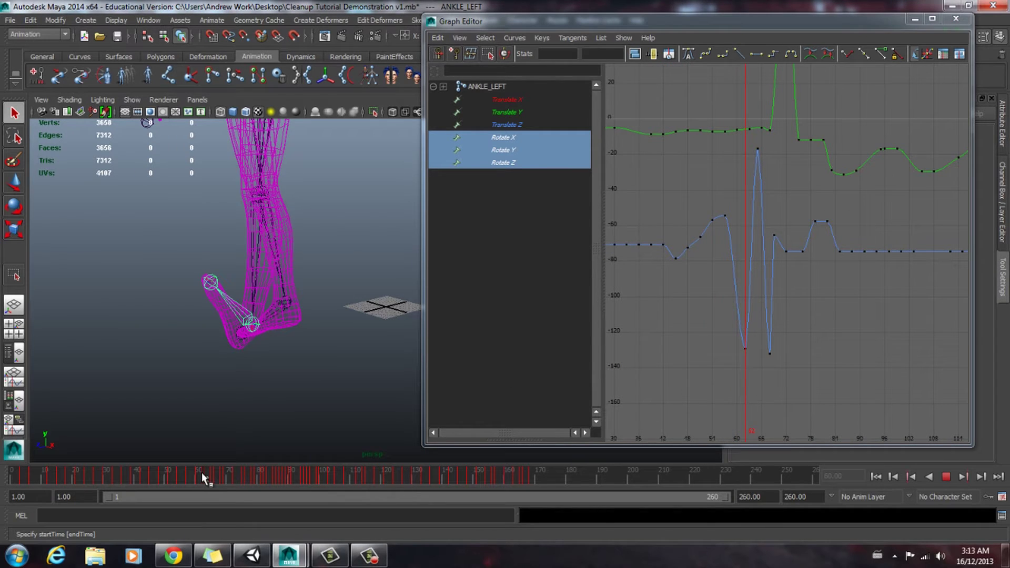
pyautogui.hotkey('alt', 'v')
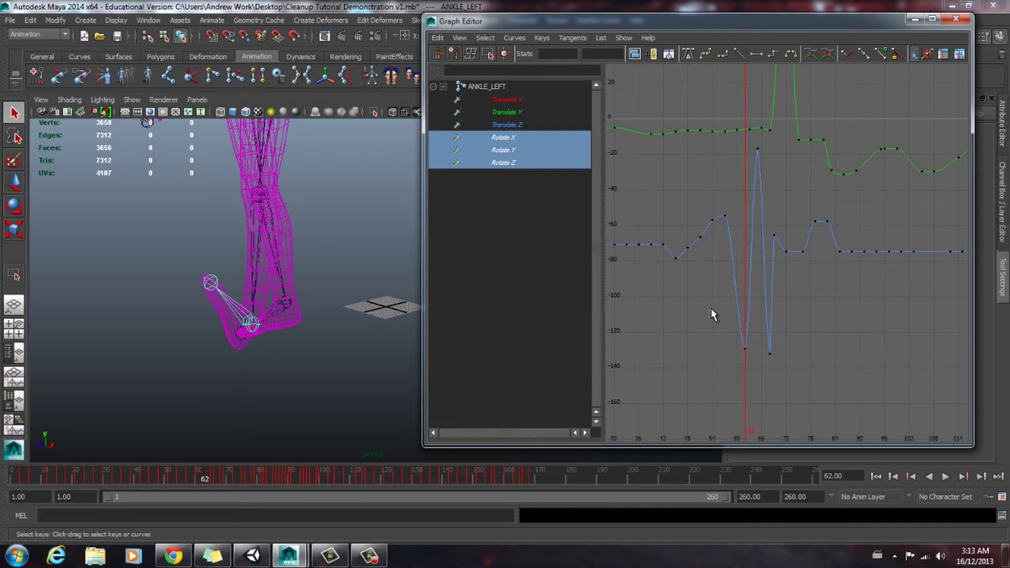
# Step: Raise the left ankle's Rotate Z key at frame 62 to about -55.5
pyautogui.moveTo(709, 318); pyautogui.dragTo(754, 363)
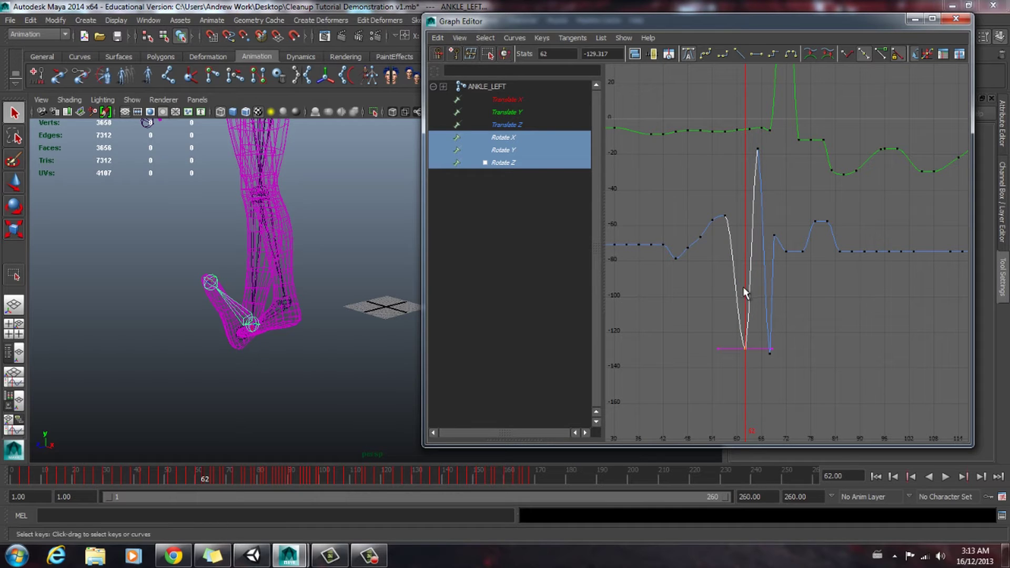
pyautogui.click(489, 54)
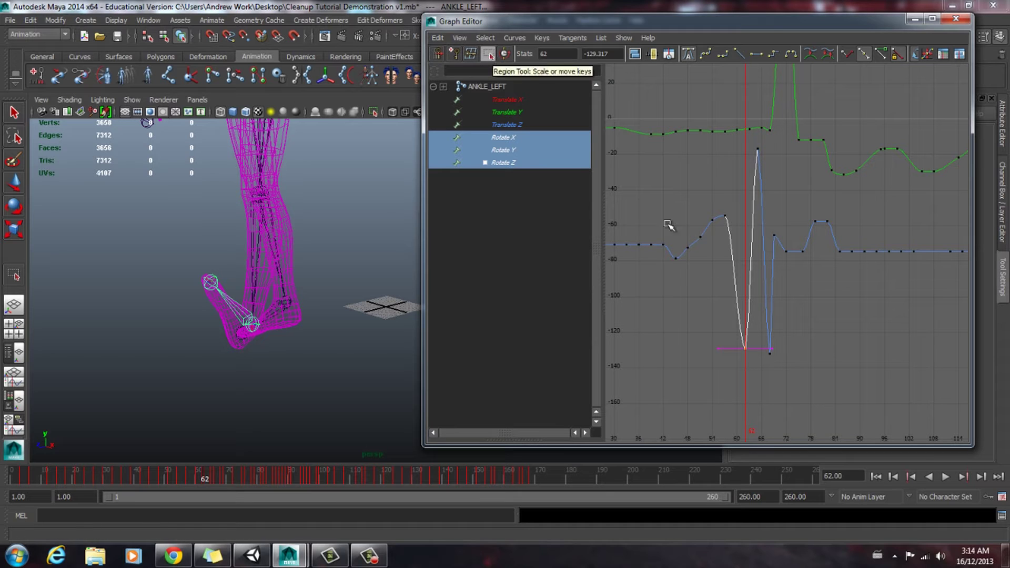
pyautogui.click(745, 349)
pyautogui.moveTo(745, 347); pyautogui.dragTo(743, 253)
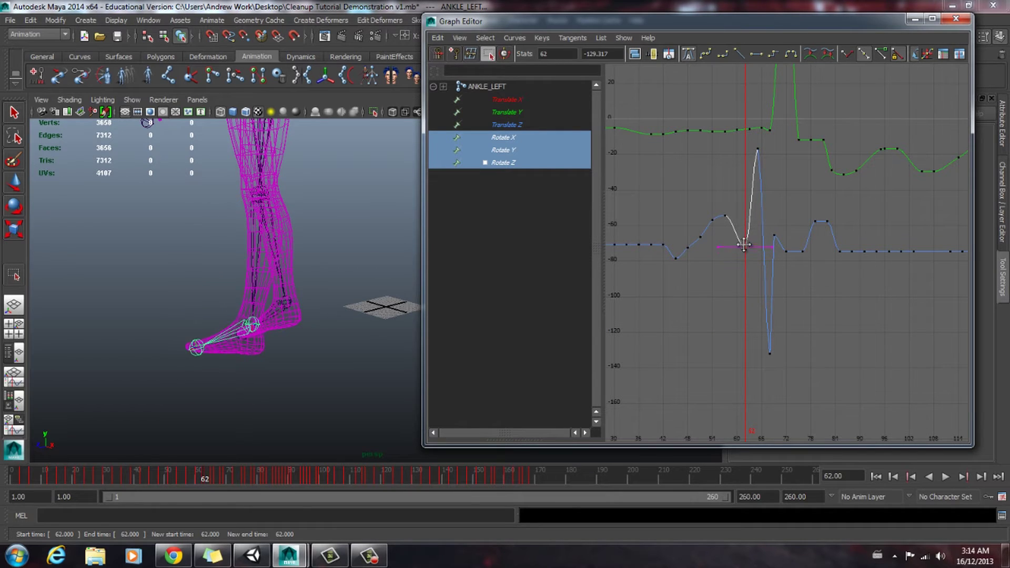
pyautogui.moveTo(744, 244); pyautogui.dragTo(744, 216, button='middle')
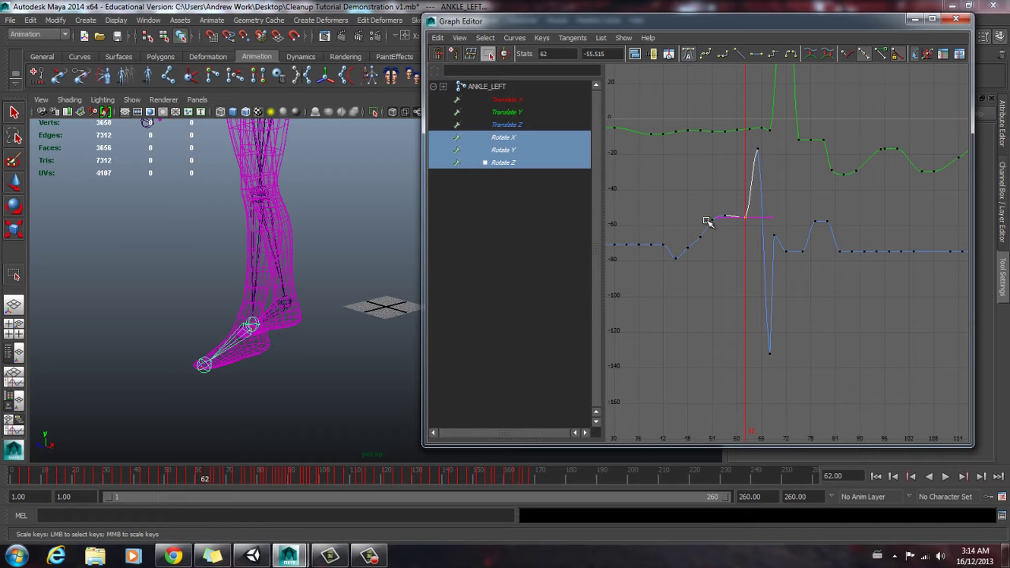
# Step: Lower the Rotate Z key at frame 65 level with the frame 62 key, and raise the frame 68 key to about -61.2
pyautogui.keyDown('alt'); pyautogui.moveTo(288, 351); pyautogui.dragTo(254, 335); pyautogui.keyUp('alt')
pyautogui.moveTo(188, 475); pyautogui.dragTo(211, 474)
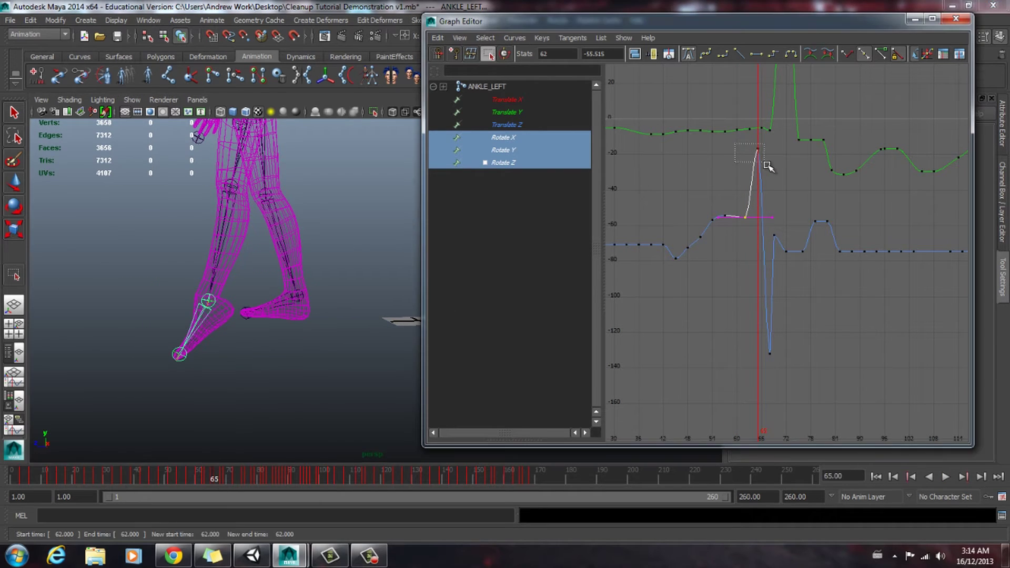
pyautogui.click(753, 150)
pyautogui.moveTo(758, 149); pyautogui.dragTo(757, 217, button='middle')
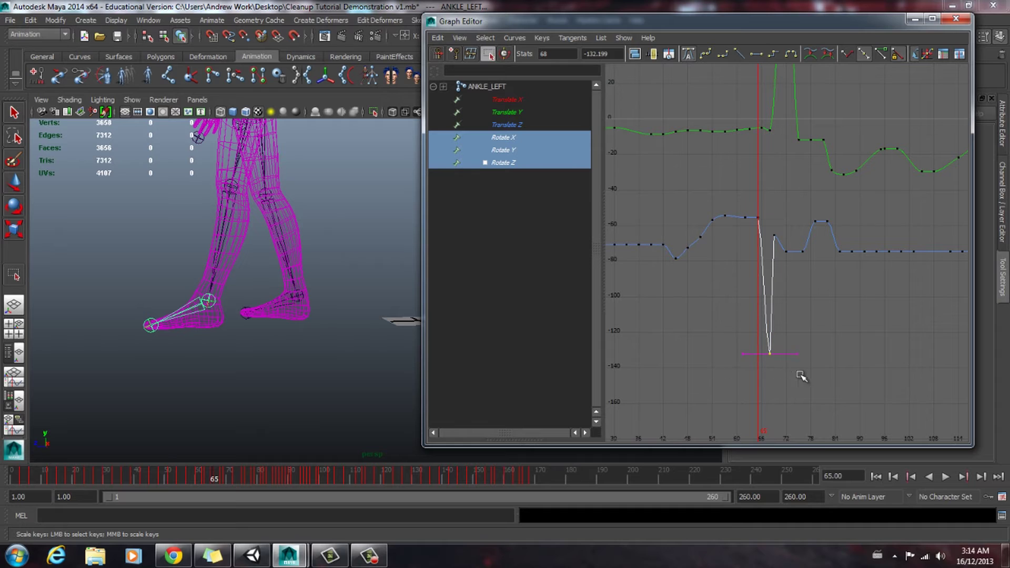
pyautogui.click(767, 356)
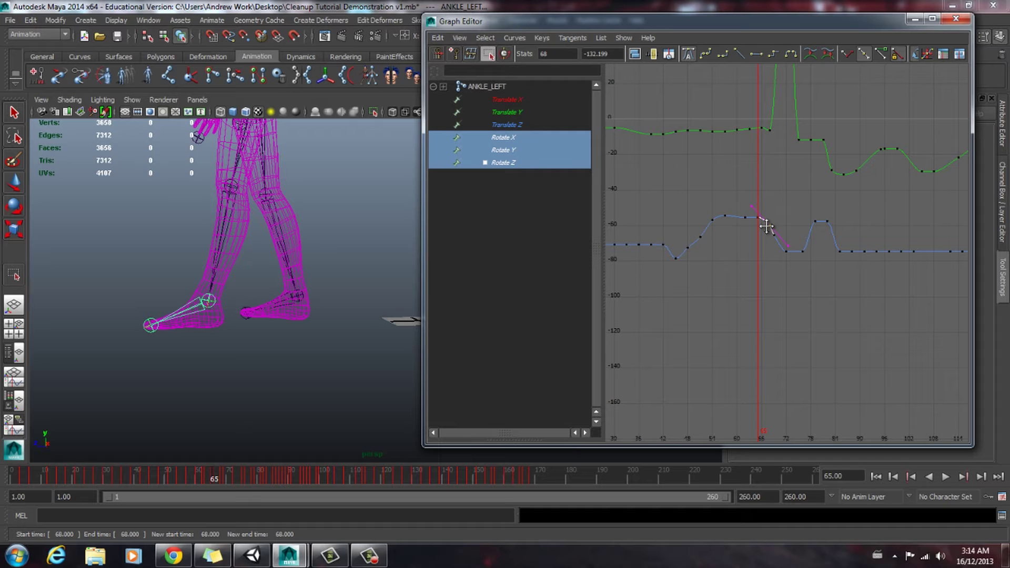
# Step: Scrub to frame 71 and examine the left foot's pose together with the spike in the Rotate Y curve
pyautogui.moveTo(303, 474)
pyautogui.mouseDown()
pyautogui.moveTo(43, 471)
pyautogui.moveTo(172, 476)
pyautogui.moveTo(242, 466)
pyautogui.moveTo(208, 467)
pyautogui.moveTo(231, 458)
pyautogui.mouseUp()
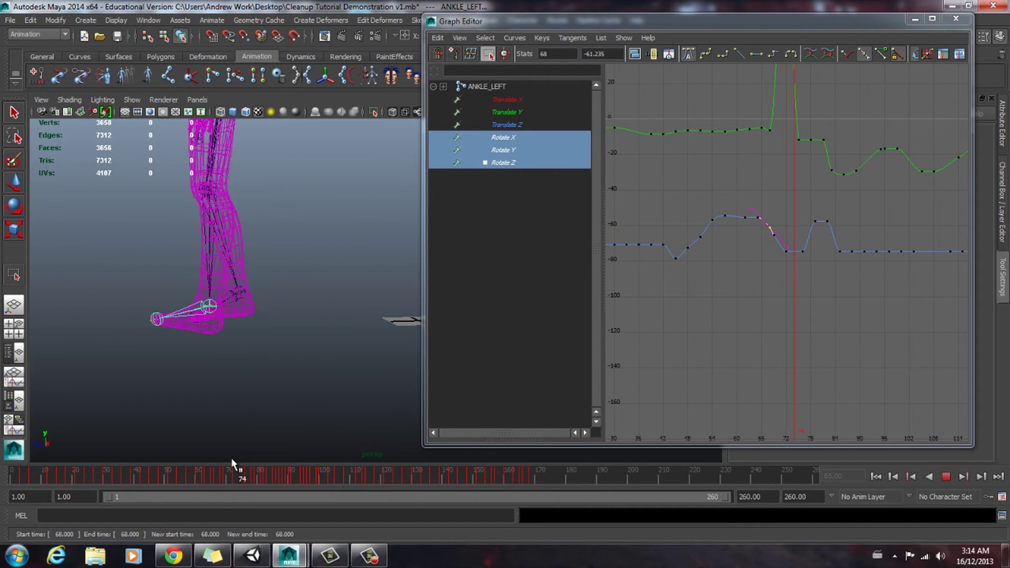
pyautogui.moveTo(232, 422)
pyautogui.keyDown('alt'); pyautogui.mouseDown()
pyautogui.moveTo(305, 395)
pyautogui.moveTo(377, 408)
pyautogui.moveTo(329, 401)
pyautogui.mouseUp(); pyautogui.keyUp('alt')
pyautogui.scroll(-3, 723, 213)
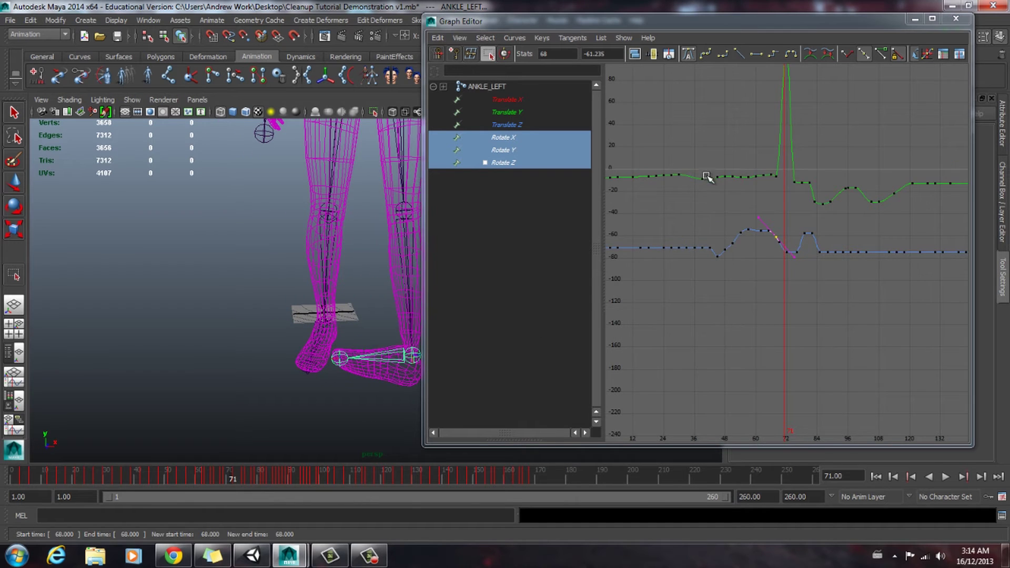
pyautogui.keyDown('alt'); pyautogui.moveTo(738, 141); pyautogui.dragTo(763, 239, button='middle'); pyautogui.keyUp('alt')
pyautogui.keyDown('alt'); pyautogui.moveTo(819, 170); pyautogui.dragTo(805, 143, button='middle'); pyautogui.keyUp('alt')
pyautogui.keyDown('alt'); pyautogui.moveTo(821, 229); pyautogui.dragTo(807, 205, button='middle'); pyautogui.keyUp('alt')
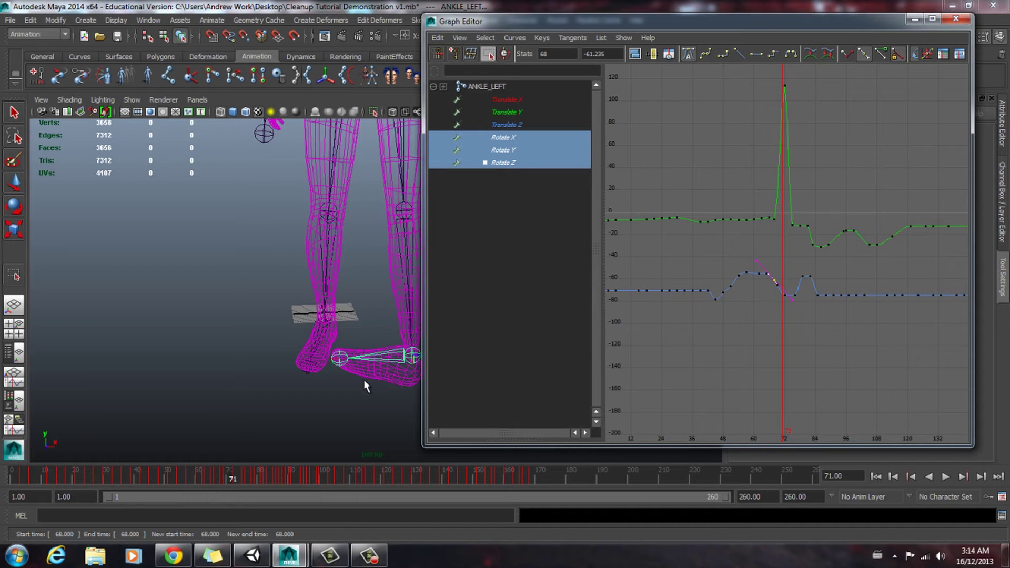
pyautogui.keyDown('alt'); pyautogui.moveTo(364, 381); pyautogui.dragTo(255, 364, button='middle'); pyautogui.keyUp('alt')
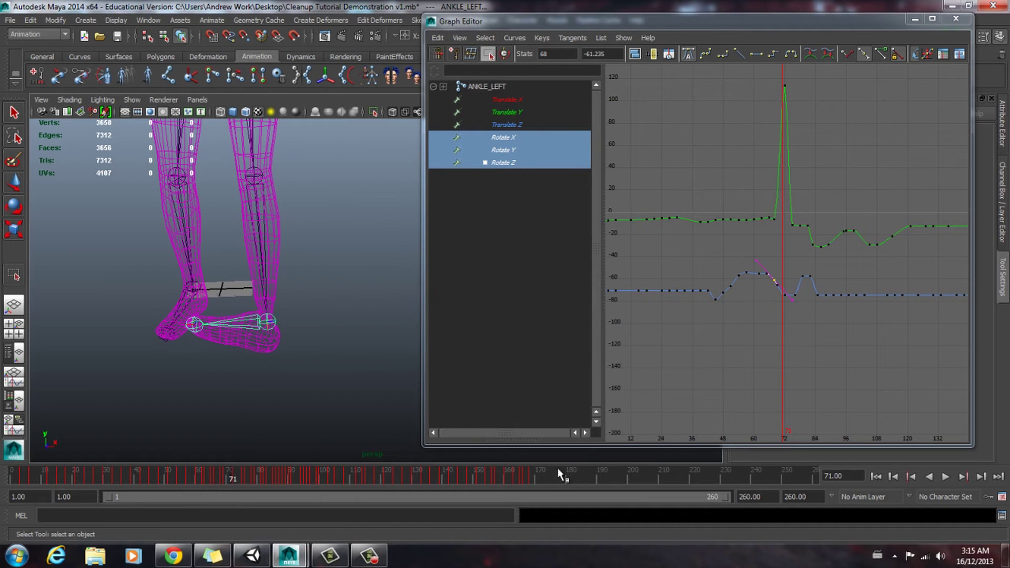
# Step: Lower the spiked Rotate Y key of the left ankle at frame 71 to about -6
pyautogui.hotkey('alt', 'v')
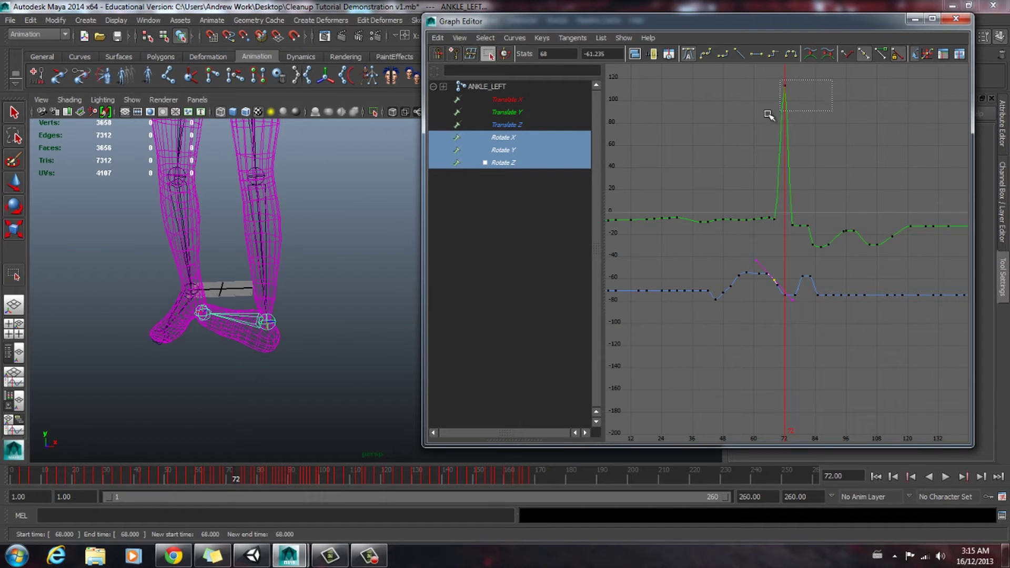
pyautogui.moveTo(750, 119); pyautogui.dragTo(797, 77)
pyautogui.moveTo(785, 87); pyautogui.dragTo(786, 209, button='middle')
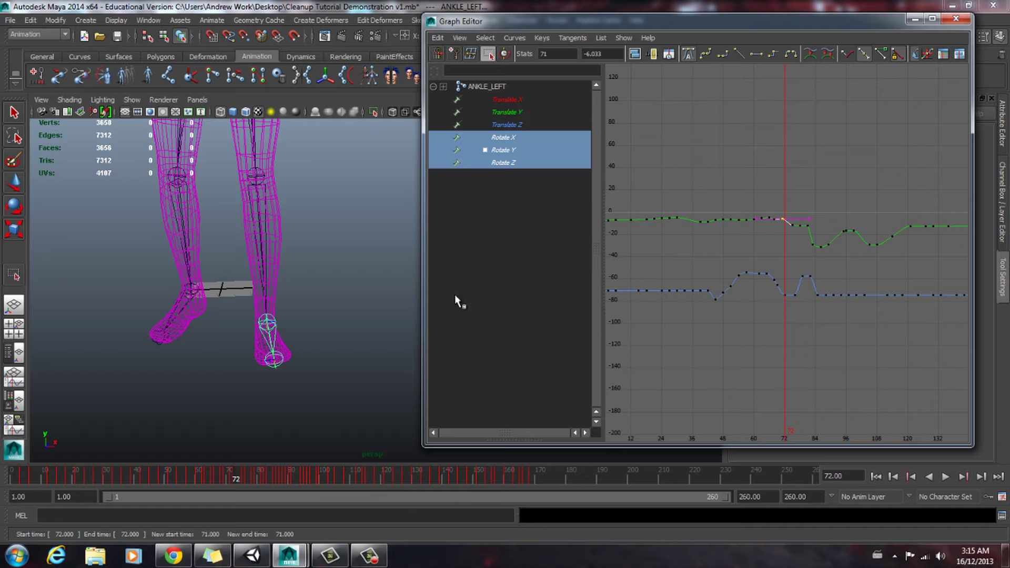
# Step: Scrub through the animation and view the feet from several angles to examine the left ankle's motion
pyautogui.moveTo(313, 475); pyautogui.dragTo(243, 489)
pyautogui.keyDown('alt'); pyautogui.moveTo(242, 316); pyautogui.dragTo(179, 289); pyautogui.keyUp('alt')
pyautogui.keyDown('alt'); pyautogui.moveTo(179, 288); pyautogui.dragTo(254, 296, button='middle'); pyautogui.keyUp('alt')
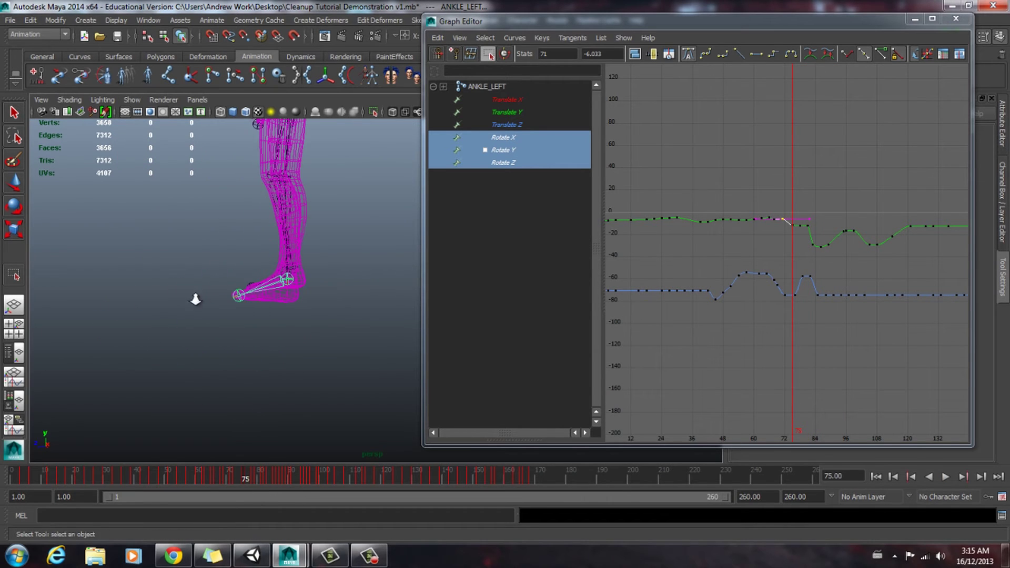
pyautogui.keyDown('alt'); pyautogui.moveTo(195, 300); pyautogui.dragTo(368, 329, button='right'); pyautogui.keyUp('alt')
pyautogui.keyDown('alt'); pyautogui.moveTo(298, 321); pyautogui.dragTo(359, 323, button='middle'); pyautogui.keyUp('alt')
pyautogui.moveTo(324, 481); pyautogui.dragTo(166, 474)
pyautogui.keyDown('alt'); pyautogui.moveTo(222, 372); pyautogui.dragTo(146, 383, button='middle'); pyautogui.keyUp('alt')
pyautogui.moveTo(194, 471)
pyautogui.mouseDown()
pyautogui.moveTo(157, 469)
pyautogui.moveTo(192, 470)
pyautogui.mouseUp()
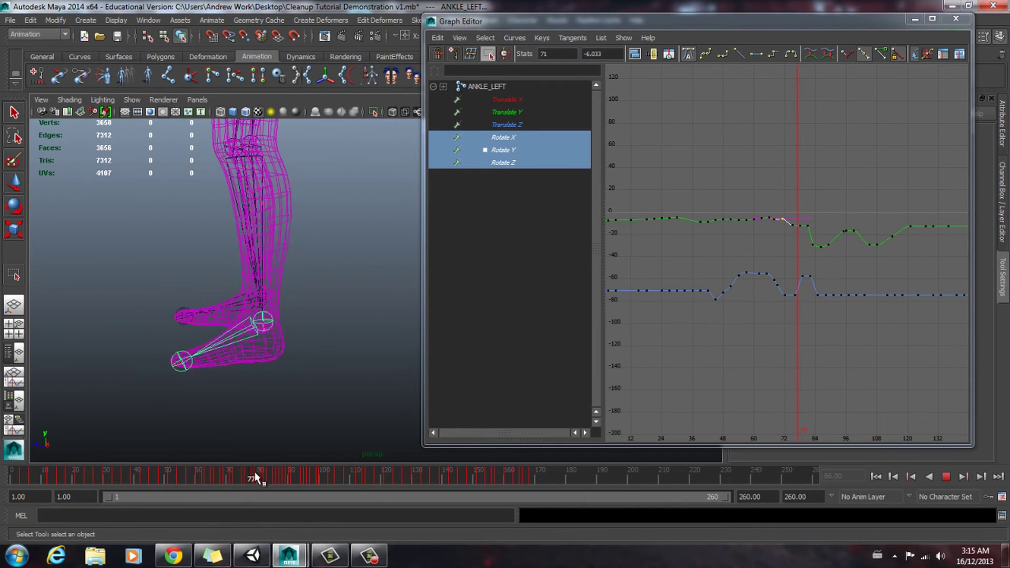
# Step: Lower the Rotate Z bump at frames 79 to 82 to about -75.1, level with the neighbouring keys
pyautogui.moveTo(249, 474)
pyautogui.mouseDown()
pyautogui.moveTo(278, 475)
pyautogui.moveTo(230, 478)
pyautogui.mouseUp()
pyautogui.moveTo(784, 284); pyautogui.dragTo(806, 282)
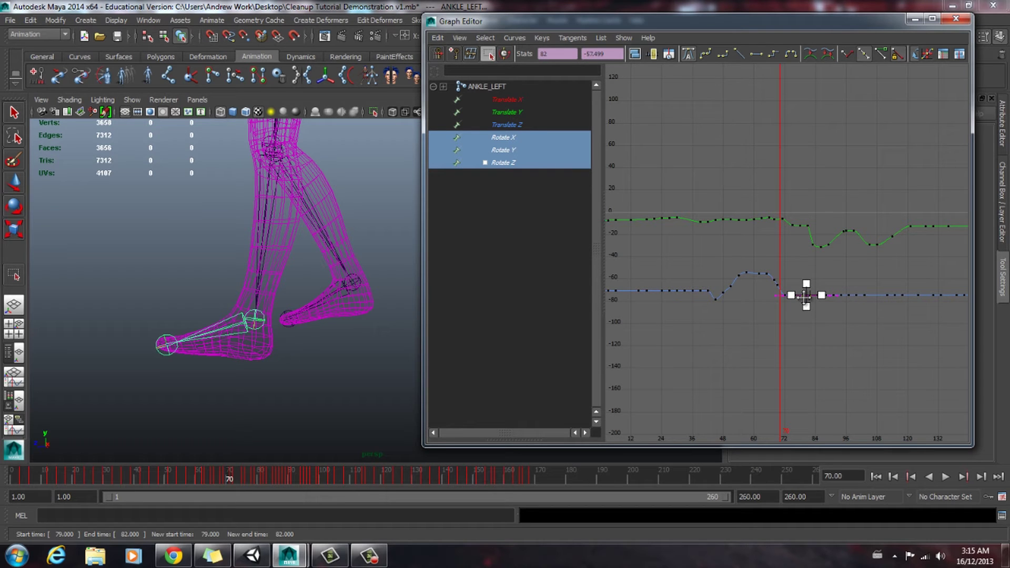
pyautogui.hotkey('alt', 'v')
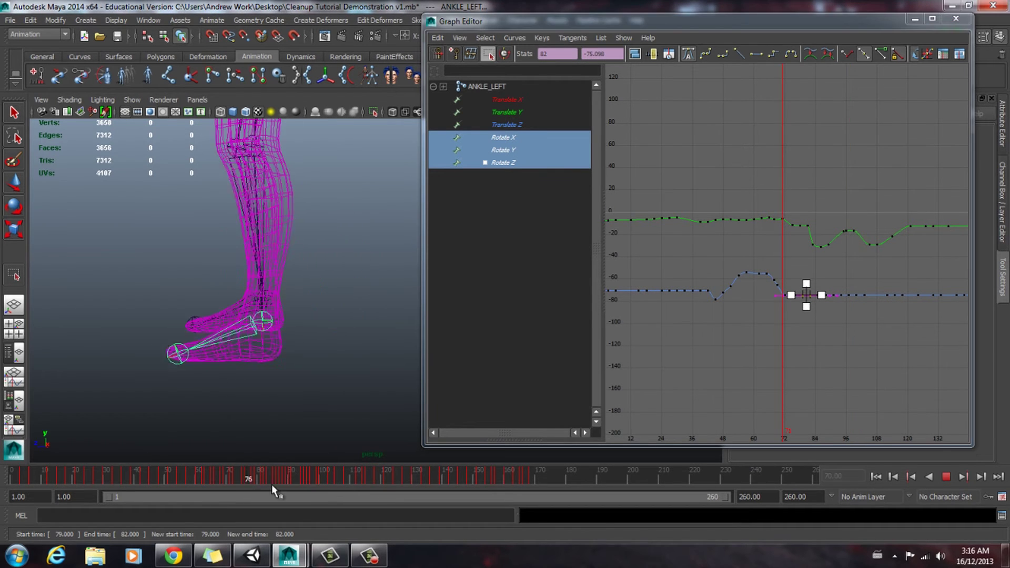
# Step: Check the foot around frames 79 to 92 and flatten the Rotate Y keys from frame 81 to 96 to about -12.1
pyautogui.moveTo(361, 489); pyautogui.dragTo(296, 480)
pyautogui.keyDown('alt'); pyautogui.moveTo(295, 374); pyautogui.dragTo(396, 381); pyautogui.keyUp('alt')
pyautogui.keyDown('alt'); pyautogui.moveTo(396, 381); pyautogui.dragTo(300, 332, button='right'); pyautogui.keyUp('alt')
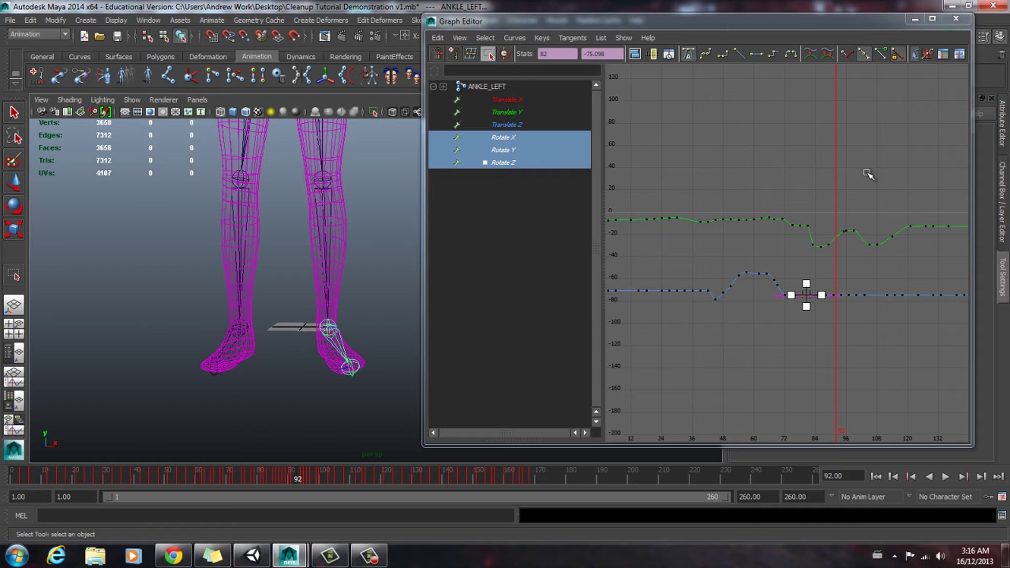
pyautogui.hotkey('alt', 'v')
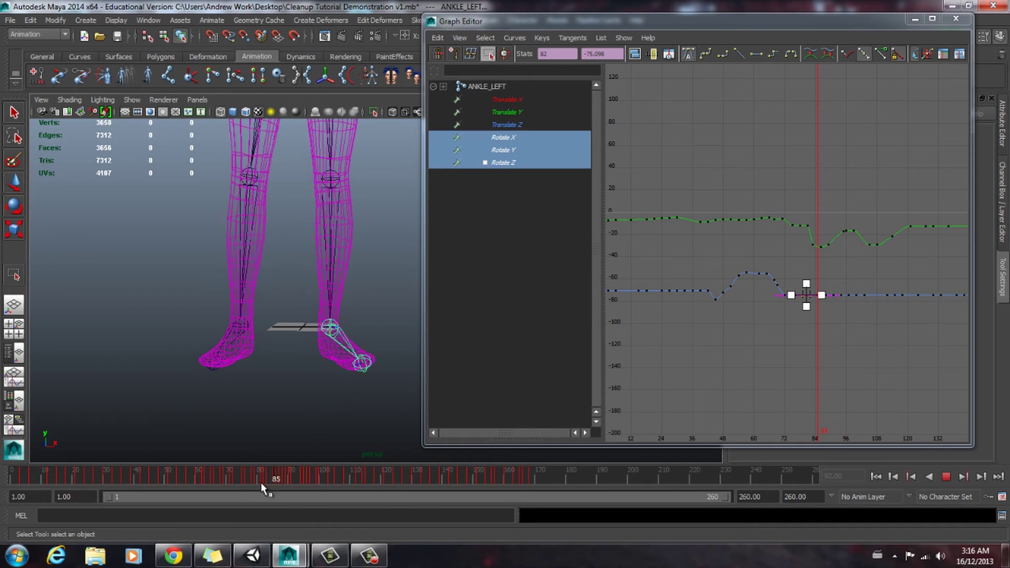
pyautogui.moveTo(267, 489); pyautogui.dragTo(255, 489)
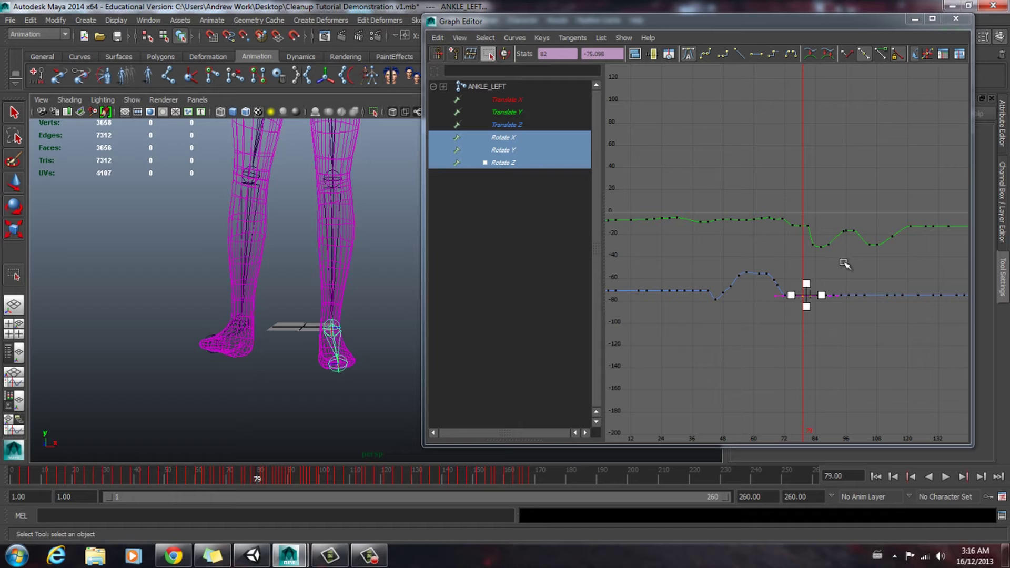
pyautogui.click(813, 211)
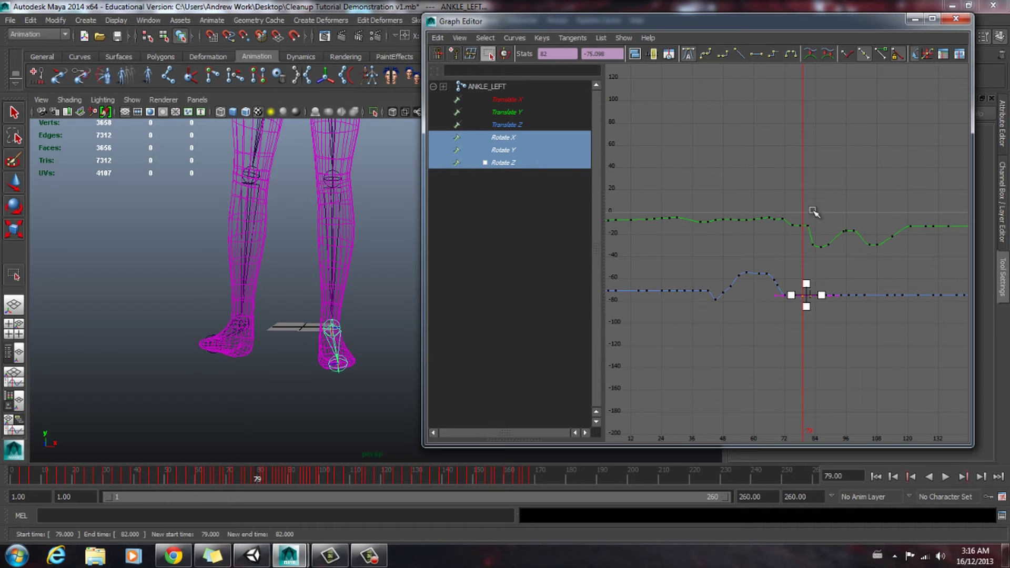
pyautogui.moveTo(849, 260); pyautogui.dragTo(850, 261)
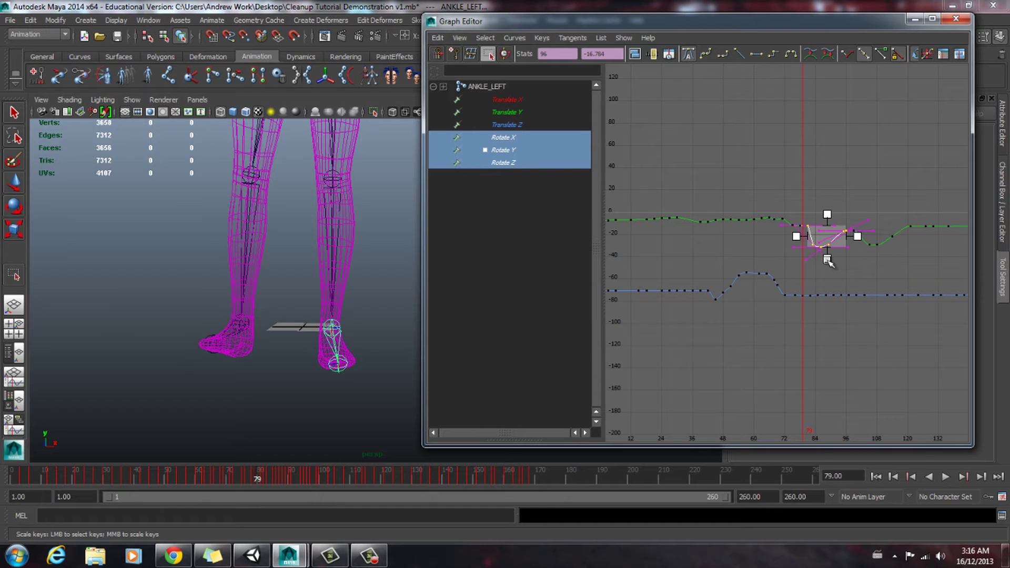
pyautogui.moveTo(828, 261); pyautogui.dragTo(828, 259)
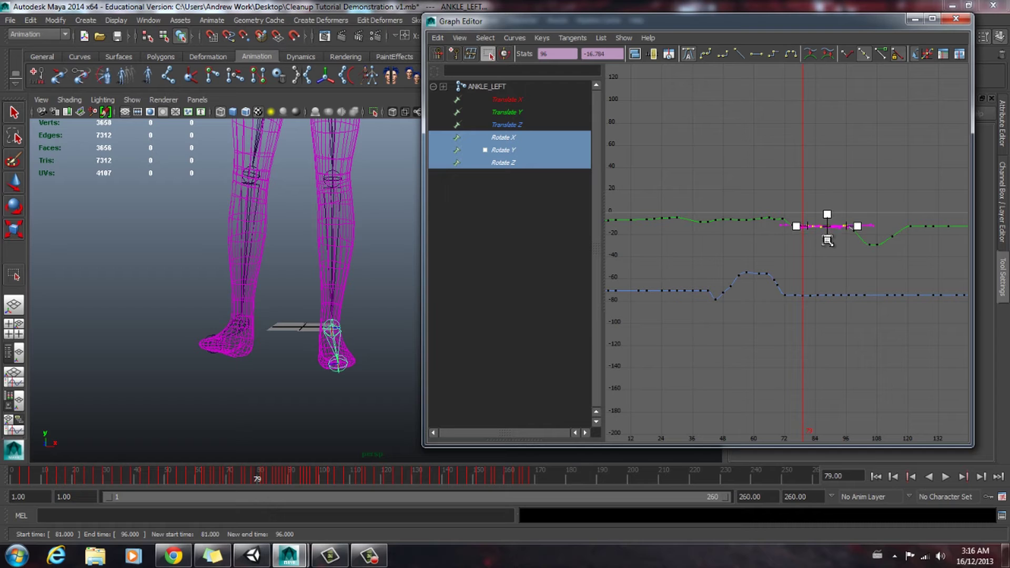
pyautogui.moveTo(828, 240); pyautogui.dragTo(829, 245)
# Step: Flatten the left ankle's Rotate Y dip between frames 95 and 121 to about -12.1
pyautogui.moveTo(250, 474)
pyautogui.mouseDown()
pyautogui.moveTo(341, 473)
pyautogui.moveTo(290, 474)
pyautogui.moveTo(316, 470)
pyautogui.moveTo(293, 472)
pyautogui.moveTo(302, 474)
pyautogui.mouseUp()
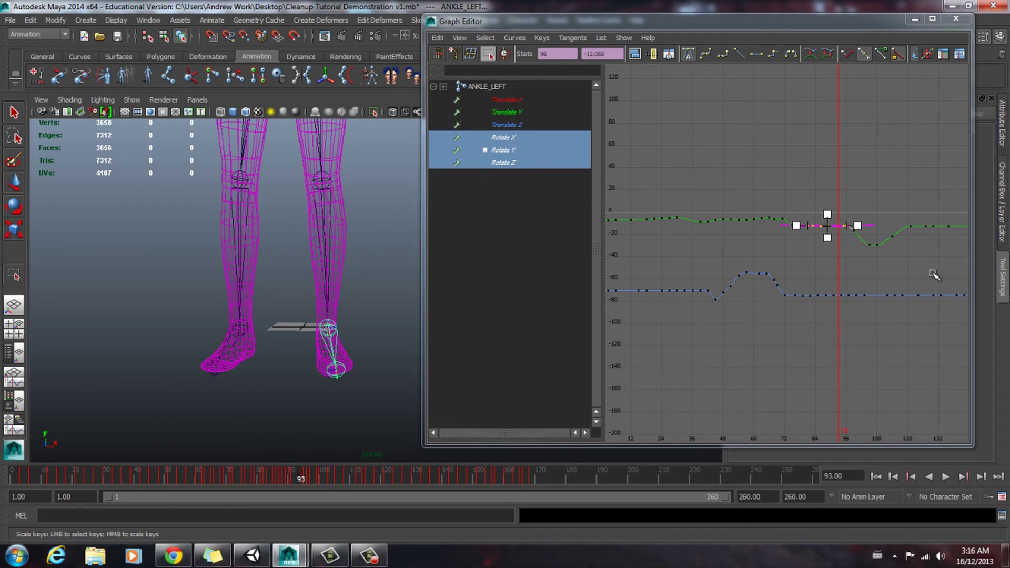
pyautogui.moveTo(920, 281); pyautogui.dragTo(867, 231)
pyautogui.moveTo(841, 198); pyautogui.dragTo(841, 198)
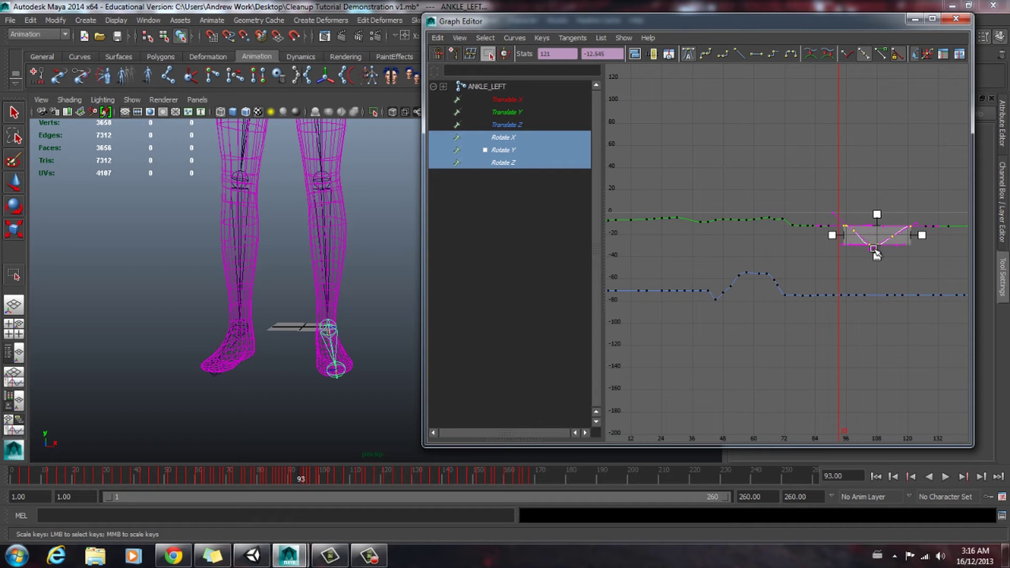
pyautogui.moveTo(878, 257); pyautogui.dragTo(877, 243)
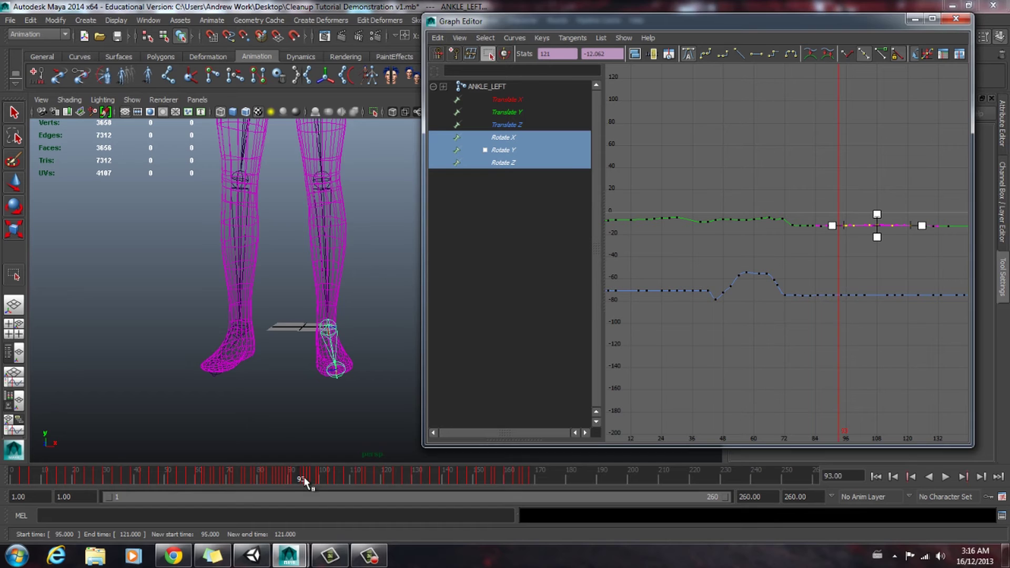
# Step: Scrub ahead to frame 140 and review the motion of the whole figure from different angles
pyautogui.moveTo(305, 481)
pyautogui.mouseDown()
pyautogui.moveTo(191, 481)
pyautogui.moveTo(518, 480)
pyautogui.moveTo(105, 482)
pyautogui.moveTo(233, 493)
pyautogui.moveTo(463, 474)
pyautogui.moveTo(446, 453)
pyautogui.mouseUp()
pyautogui.keyDown('alt'); pyautogui.moveTo(337, 334); pyautogui.dragTo(263, 338); pyautogui.keyUp('alt')
pyautogui.keyDown('alt'); pyautogui.moveTo(263, 337); pyautogui.dragTo(239, 286, button='right'); pyautogui.keyUp('alt')
pyautogui.keyDown('alt'); pyautogui.moveTo(371, 260); pyautogui.dragTo(378, 448, button='middle'); pyautogui.keyUp('alt')
pyautogui.keyDown('alt'); pyautogui.moveTo(377, 439); pyautogui.dragTo(309, 366, button='right'); pyautogui.keyUp('alt')
pyautogui.keyDown('alt'); pyautogui.moveTo(309, 365); pyautogui.dragTo(379, 381); pyautogui.keyUp('alt')
pyautogui.keyDown('alt'); pyautogui.moveTo(391, 380); pyautogui.dragTo(420, 361, button='middle'); pyautogui.keyUp('alt')
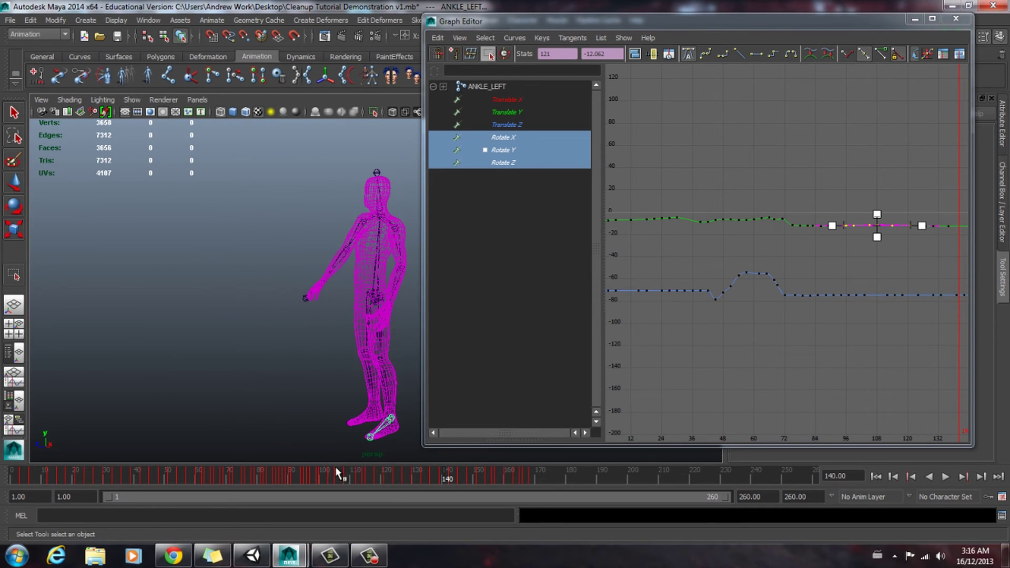
# Step: Narrow the Graph Editor to enlarge the visible viewport area, and go to frame 53 to inspect the raised left arm
pyautogui.moveTo(340, 474); pyautogui.dragTo(233, 476)
pyautogui.keyDown('alt'); pyautogui.moveTo(293, 298); pyautogui.dragTo(129, 290, button='middle'); pyautogui.keyUp('alt')
pyautogui.moveTo(425, 220); pyautogui.dragTo(508, 219)
pyautogui.keyDown('alt'); pyautogui.moveTo(343, 300); pyautogui.dragTo(393, 267, button='middle'); pyautogui.keyUp('alt')
pyautogui.moveTo(230, 477); pyautogui.dragTo(174, 483)
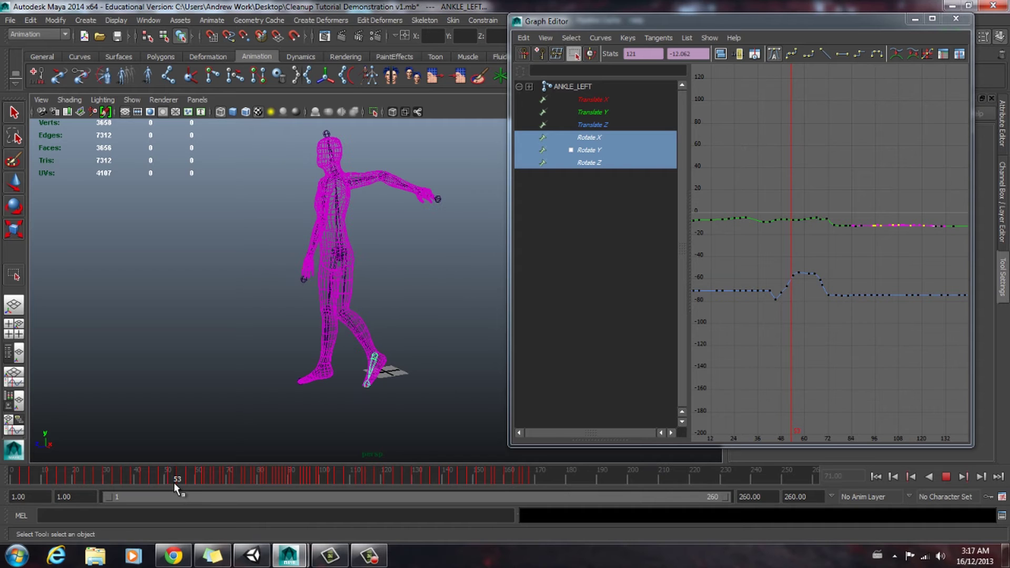
# Step: Select the left shoulder joint and bring its complete rotation curves into view
pyautogui.click(360, 182)
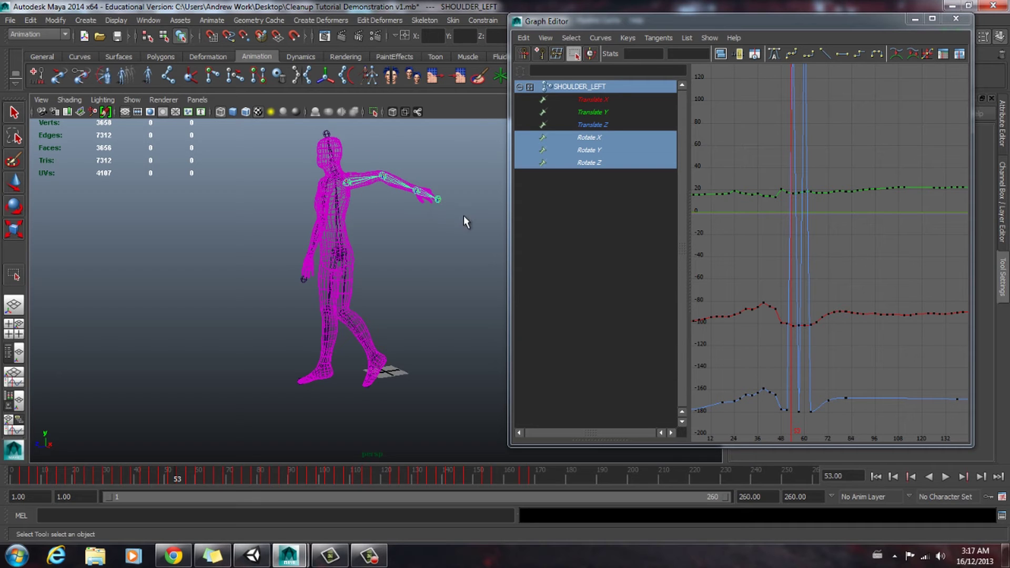
pyautogui.keyDown('alt'); pyautogui.moveTo(845, 187); pyautogui.dragTo(855, 266, button='middle'); pyautogui.keyUp('alt')
pyautogui.moveTo(855, 266)
pyautogui.keyDown('alt'); pyautogui.mouseDown(button='right')
pyautogui.moveTo(838, 280)
pyautogui.moveTo(854, 281)
pyautogui.mouseUp(button='right'); pyautogui.keyUp('alt')
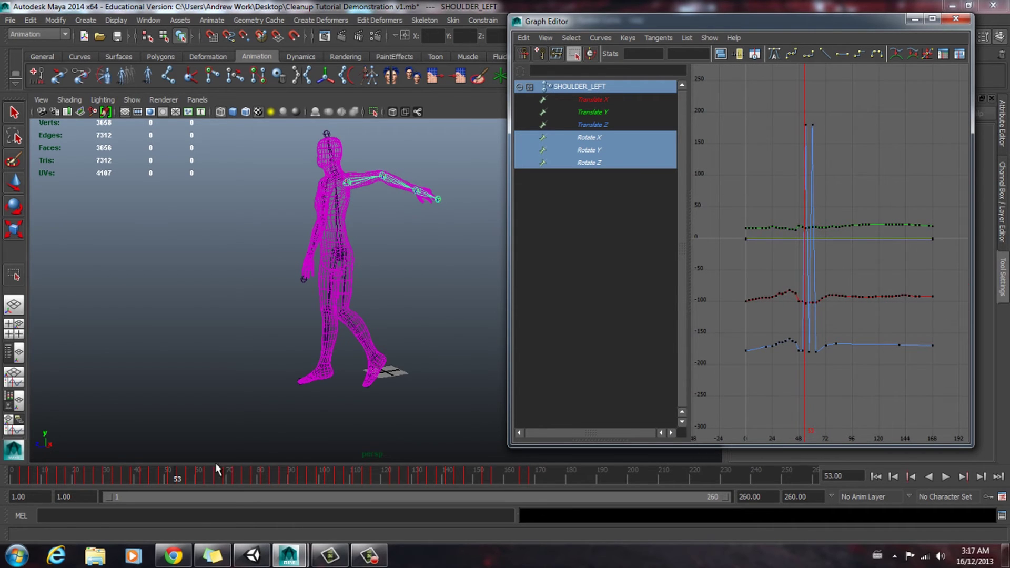
# Step: Lower the two spiked Rotate Z keys of the left shoulder to about -177.8, in line with the rest of the curve
pyautogui.hotkey('alt', 'v')
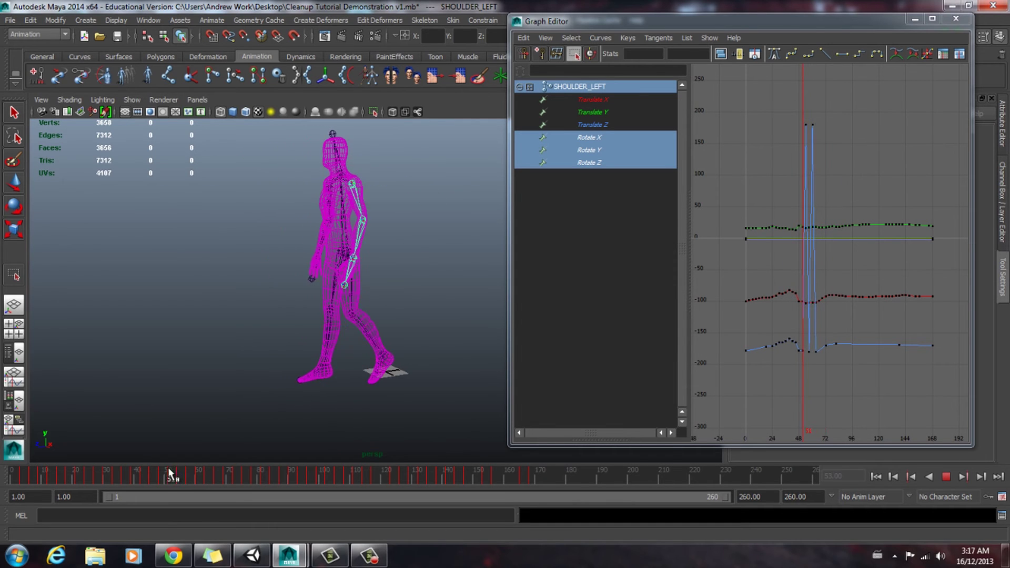
pyautogui.click(163, 473)
pyautogui.moveTo(784, 117); pyautogui.dragTo(812, 347)
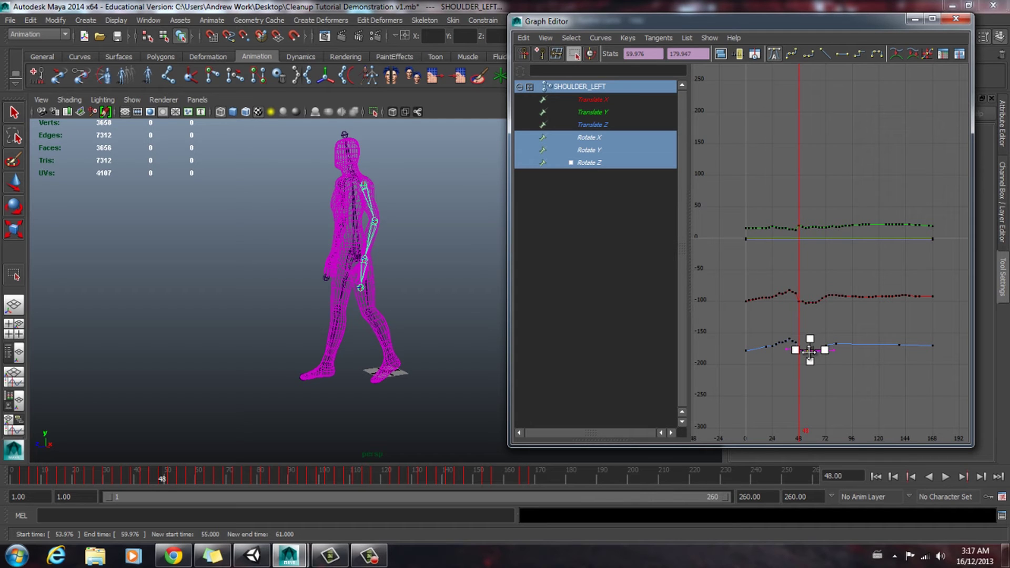
pyautogui.scroll(4, 816, 370)
pyautogui.keyDown('alt'); pyautogui.moveTo(818, 379); pyautogui.dragTo(863, 168, button='middle'); pyautogui.keyUp('alt')
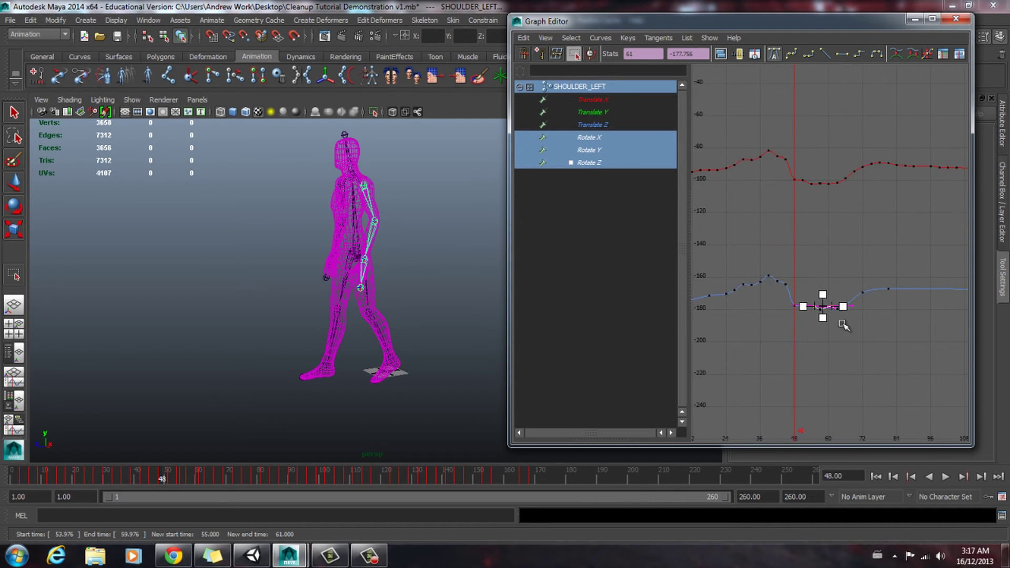
# Step: Shift the two lowered Rotate Z keys to frames 54 and 60 and lower them to about -179.2
pyautogui.scroll(5, 843, 325)
pyautogui.keyDown('alt'); pyautogui.moveTo(831, 334); pyautogui.dragTo(861, 185, button='middle'); pyautogui.keyUp('alt')
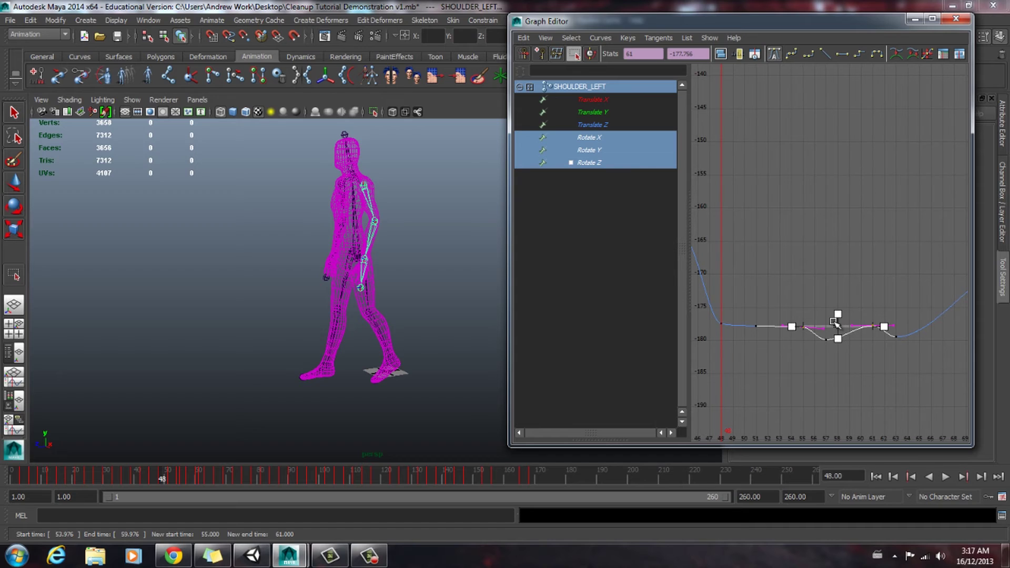
pyautogui.moveTo(837, 324); pyautogui.dragTo(828, 335, button='middle')
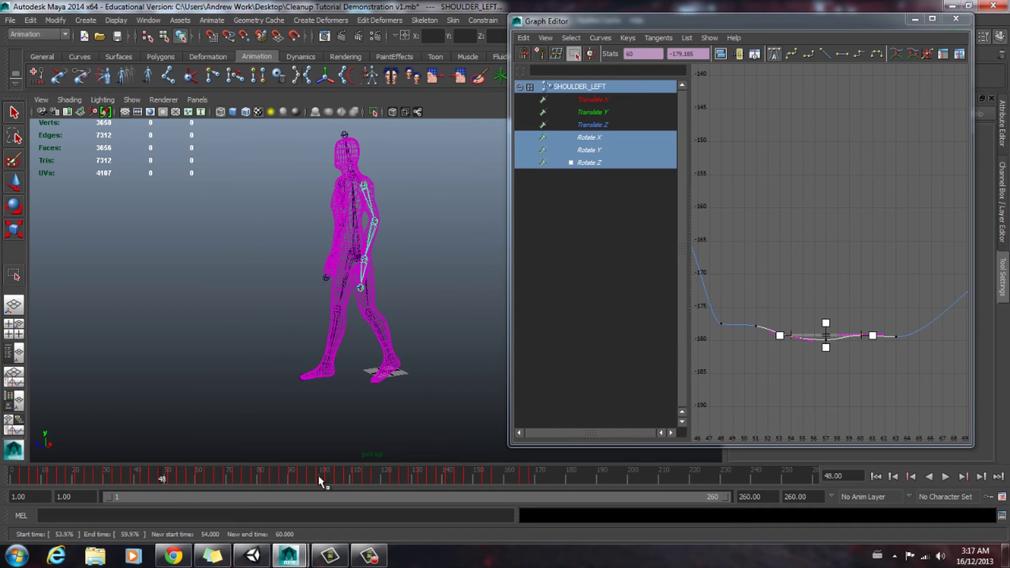
# Step: Play and scrub through the animation, review the figure from another angle, and return to frame 1
pyautogui.hotkey('alt', 'v')
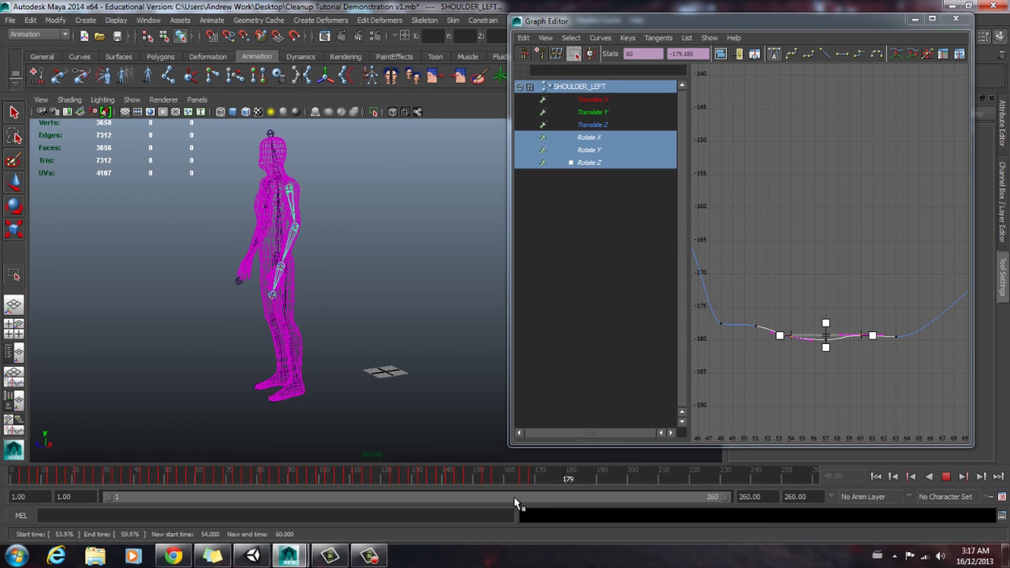
pyautogui.moveTo(514, 498); pyautogui.dragTo(5, 492)
pyautogui.keyDown('alt'); pyautogui.moveTo(333, 323); pyautogui.dragTo(279, 271); pyautogui.keyUp('alt')
pyautogui.keyDown('alt'); pyautogui.moveTo(279, 270); pyautogui.dragTo(407, 313, button='right'); pyautogui.keyUp('alt')
pyautogui.keyDown('alt'); pyautogui.moveTo(424, 350); pyautogui.dragTo(413, 298, button='middle'); pyautogui.keyUp('alt')
pyautogui.hotkey('alt', 'v')
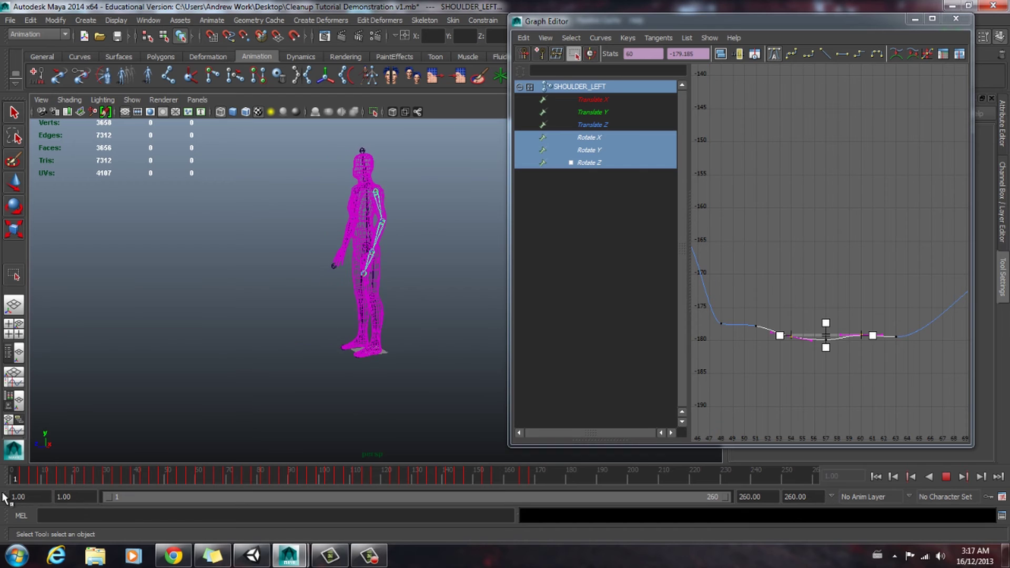
pyautogui.click(13, 476)
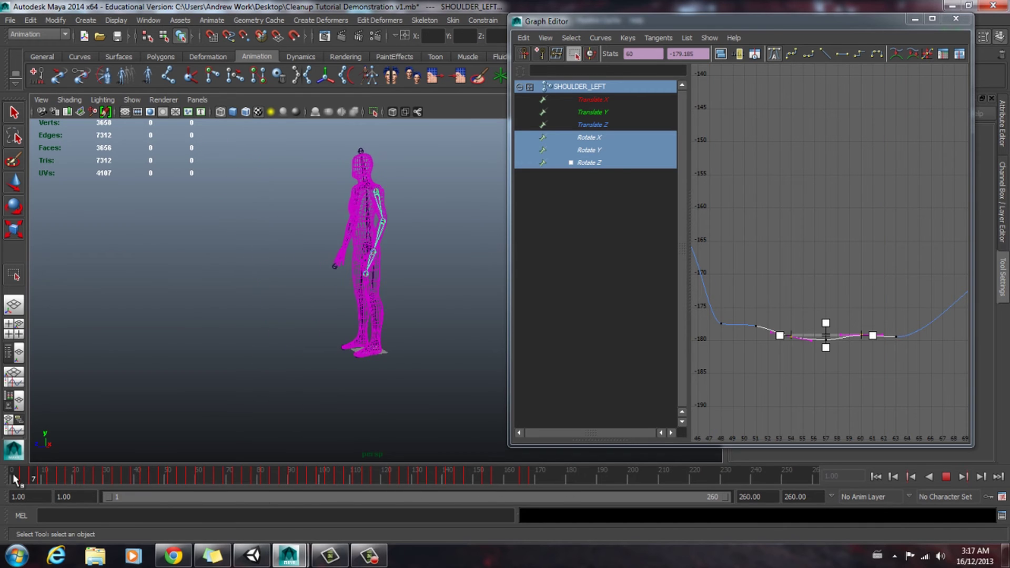
# Step: Close the Graph Editor and open the Bake Simulation options
pyautogui.click(956, 19)
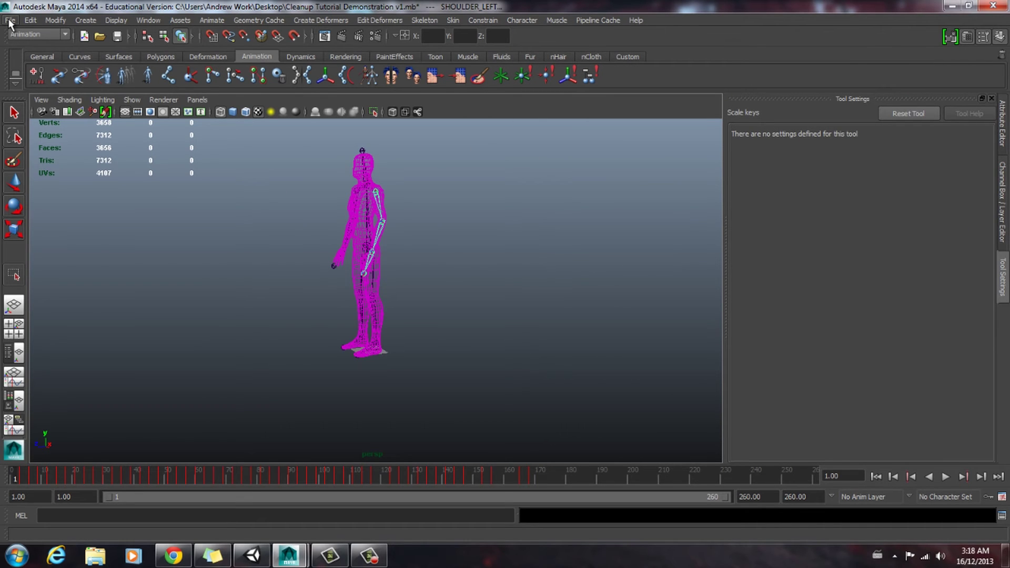
pyautogui.click(9, 21)
pyautogui.moveTo(35, 22)
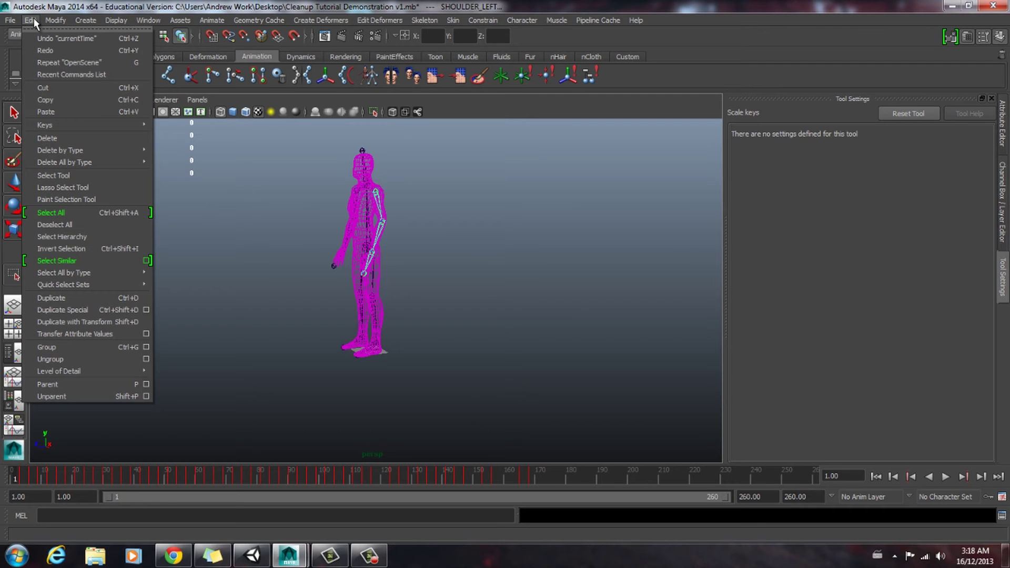
pyautogui.moveTo(84, 131)
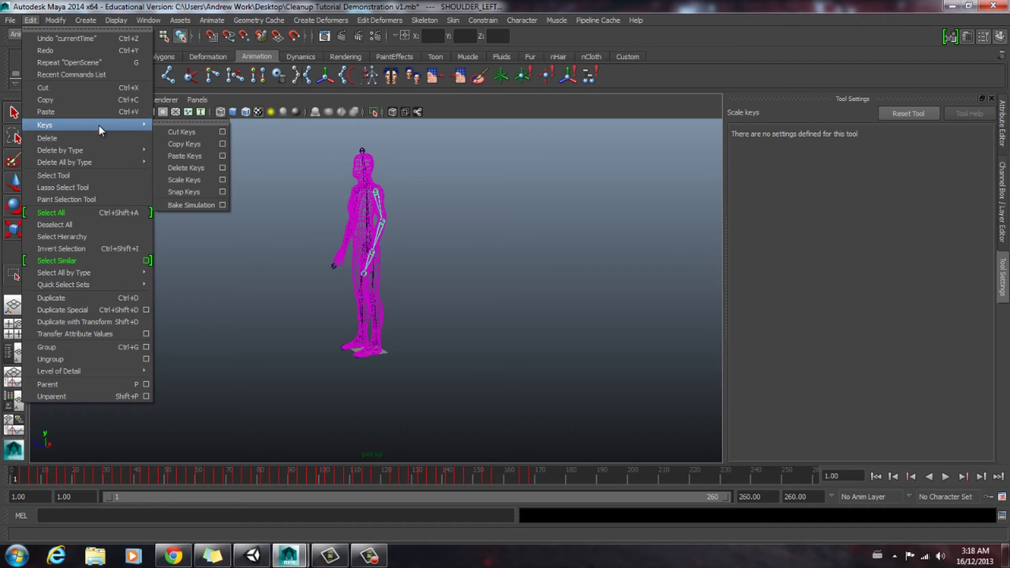
pyautogui.click(223, 204)
# Step: Reset the Bake Simulation settings and set the time range to Start/End
pyautogui.click(518, 105)
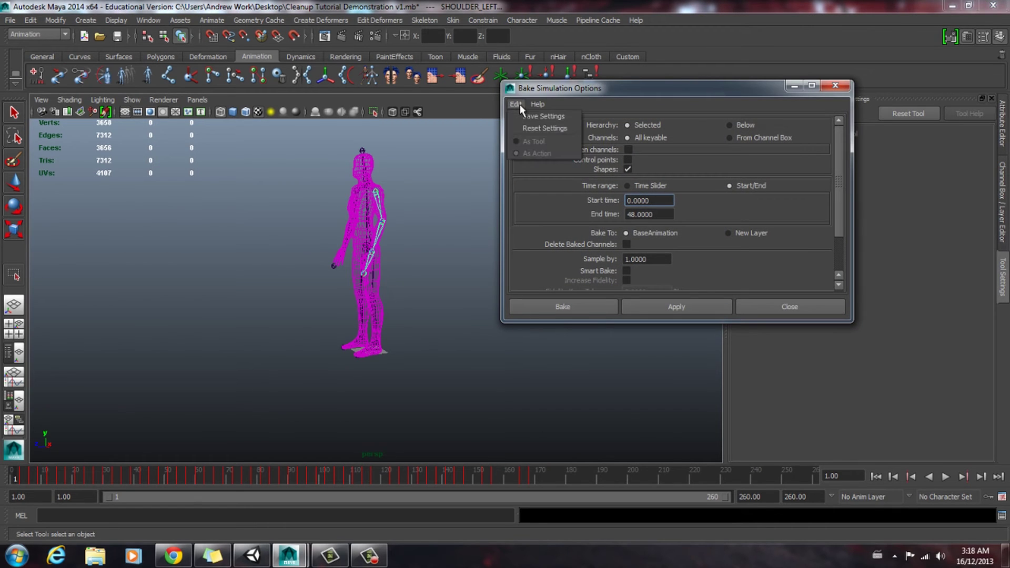
pyautogui.click(529, 128)
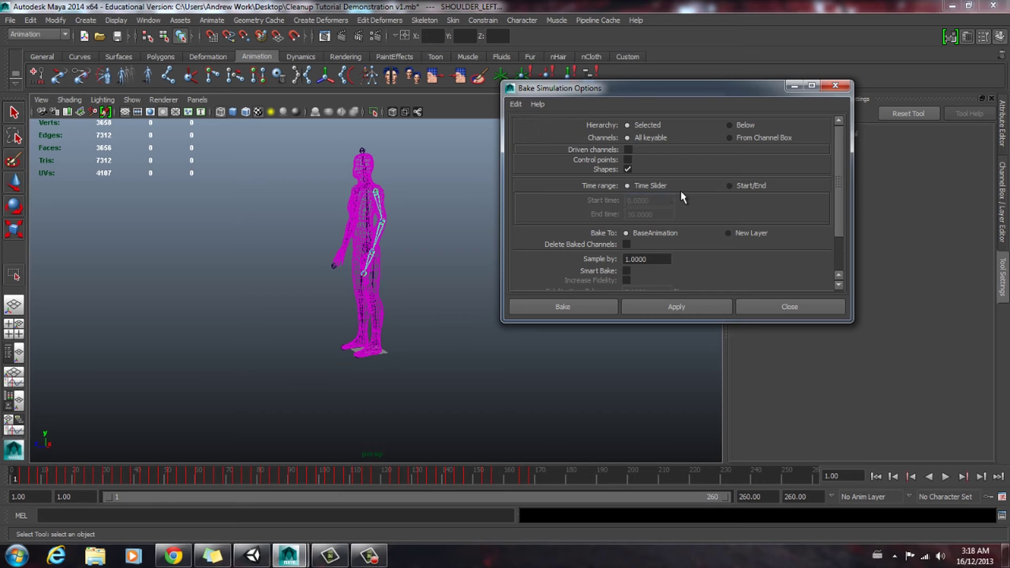
pyautogui.click(730, 186)
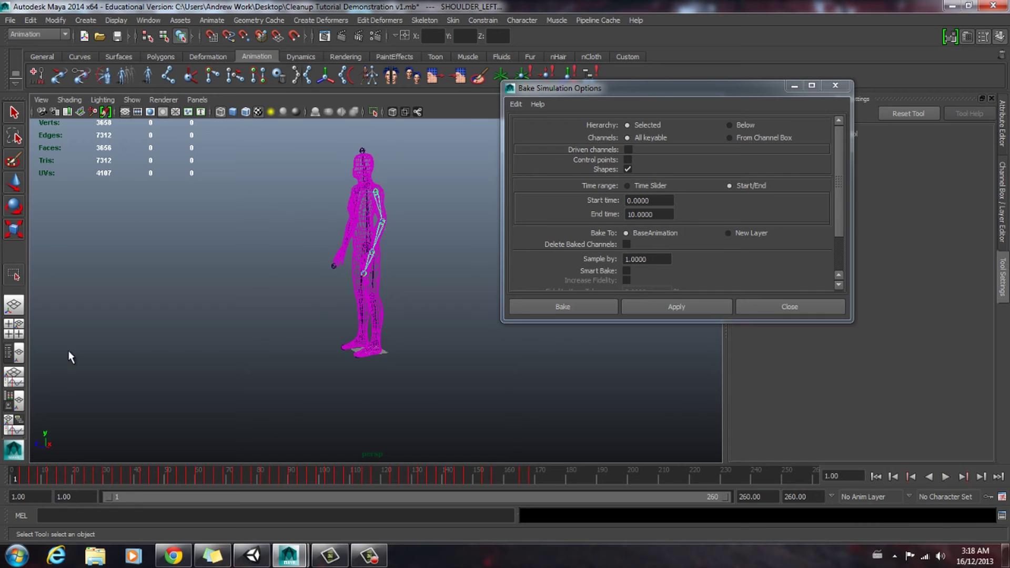
# Step: Open the Graph Editor, examine where the left shoulder's Rotate Z curve begins, and minimize the editor
pyautogui.click(144, 20)
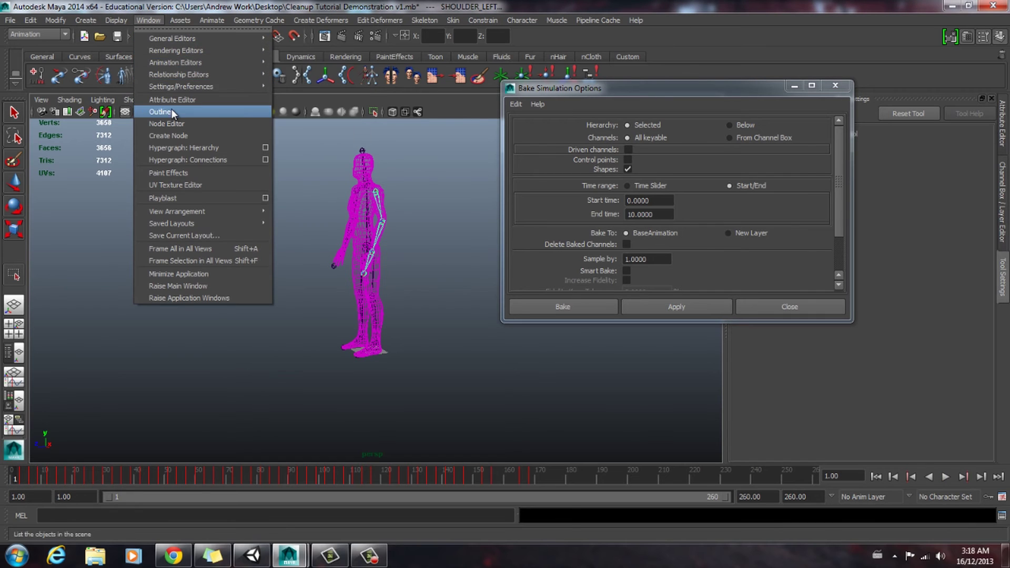
pyautogui.moveTo(194, 36)
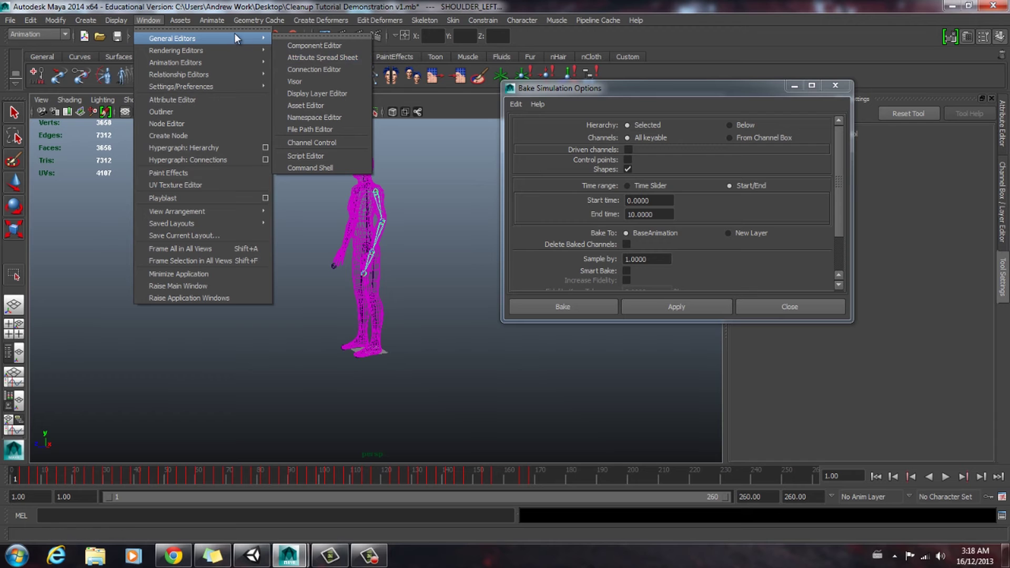
pyautogui.moveTo(200, 59)
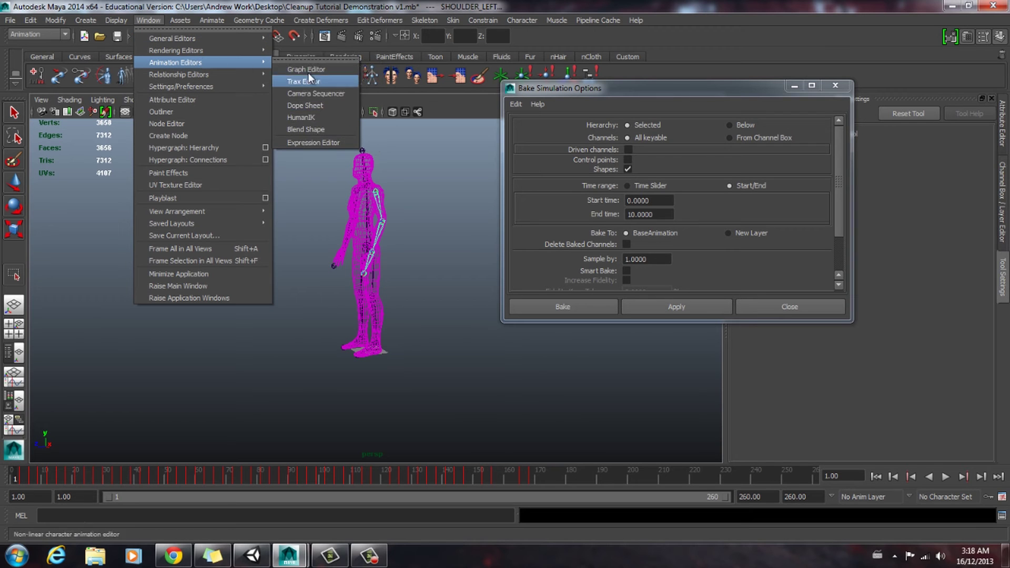
pyautogui.click(312, 69)
pyautogui.scroll(-3, 742, 345)
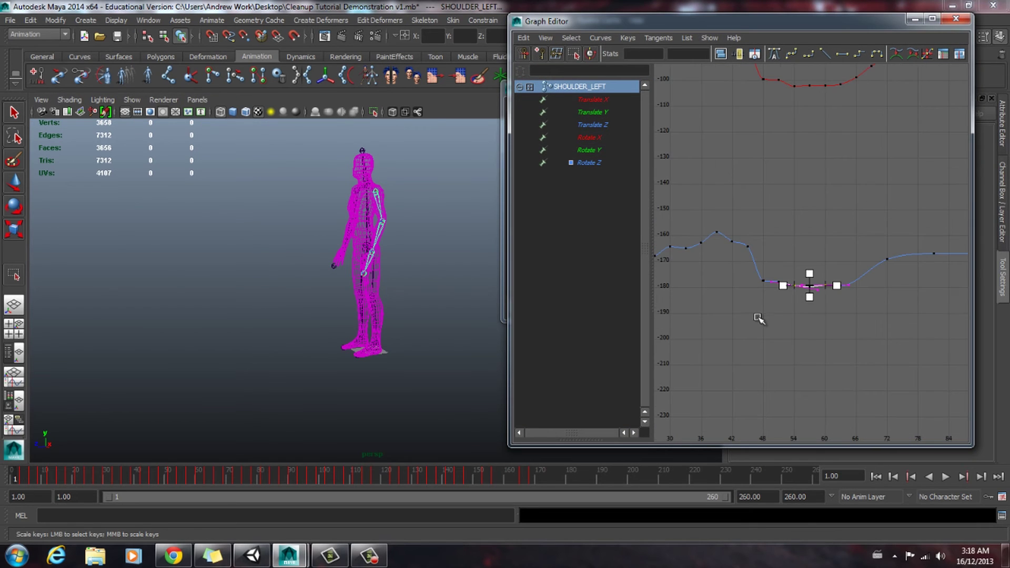
pyautogui.keyDown('alt'); pyautogui.moveTo(723, 310); pyautogui.dragTo(935, 289, button='middle'); pyautogui.keyUp('alt')
pyautogui.keyDown('alt'); pyautogui.moveTo(754, 306); pyautogui.dragTo(795, 300, button='middle'); pyautogui.keyUp('alt')
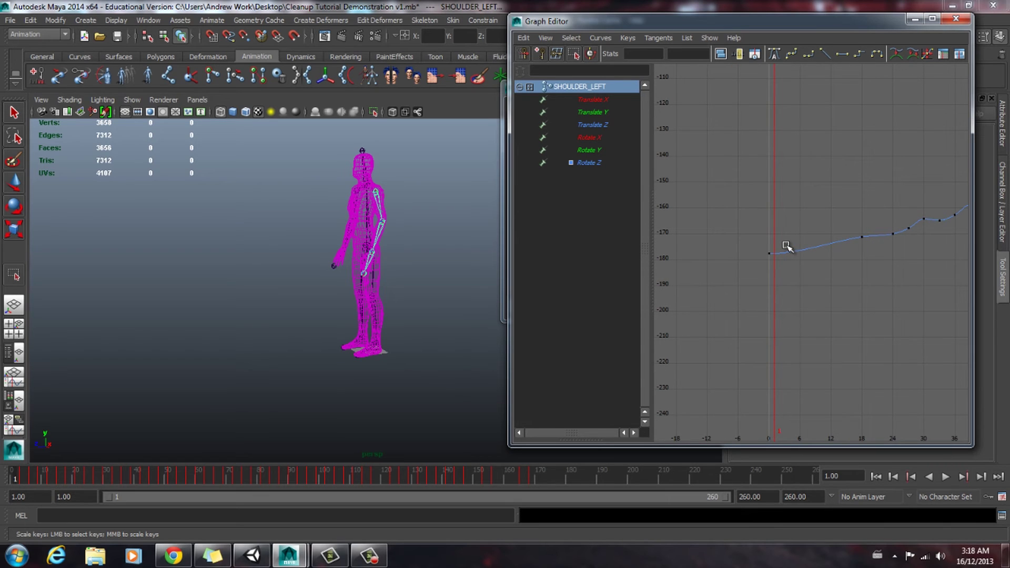
pyautogui.click(913, 20)
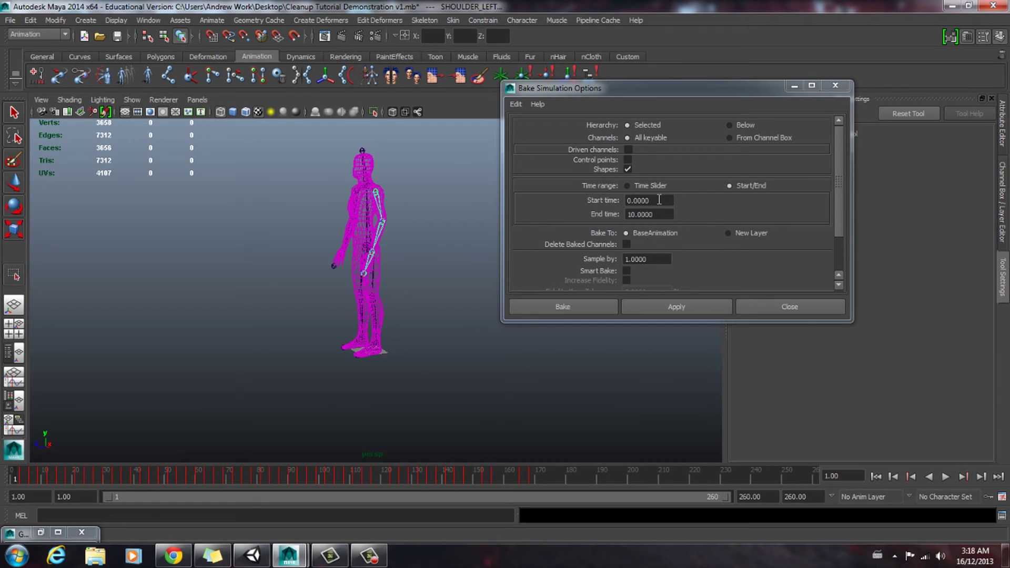
# Step: Set the Bake Simulation start time to 1
pyautogui.moveTo(661, 199); pyautogui.dragTo(617, 201)
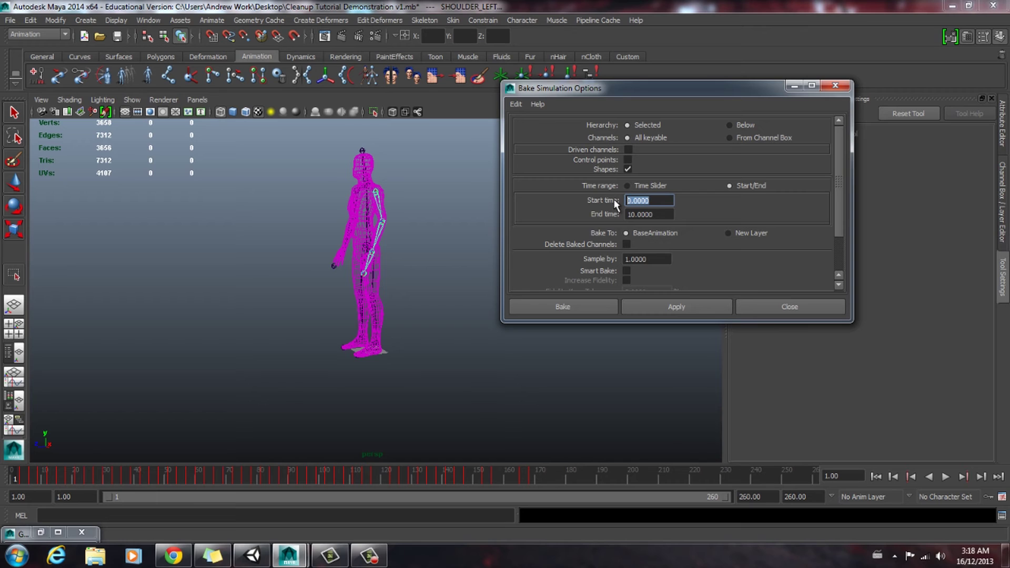
pyautogui.write('1')
pyautogui.press('Tab')
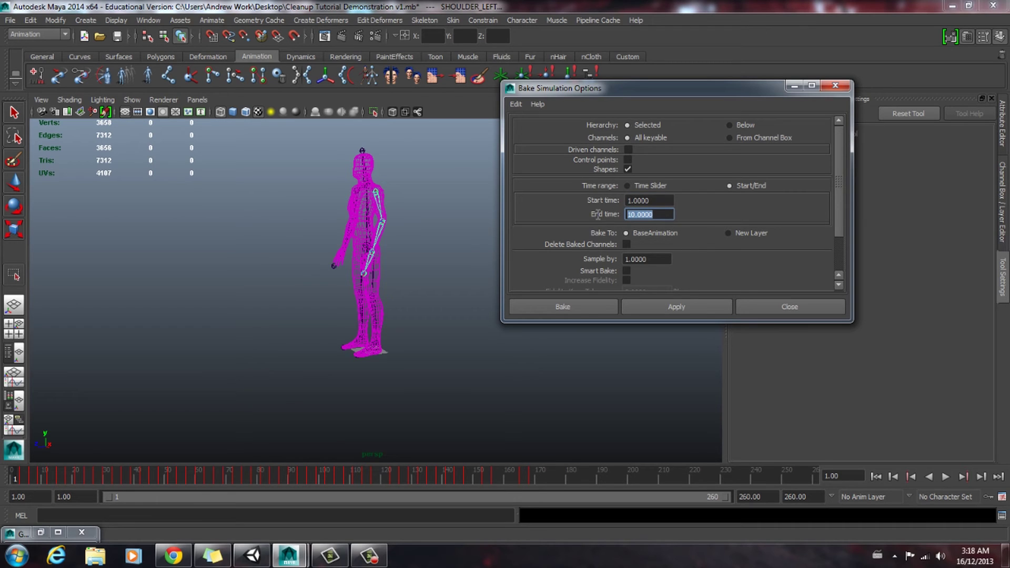
# Step: Select all the figure's joints, locate the end of their keys on the timeline, and set the bake end time to 169
pyautogui.hotkey('alt', 'v')
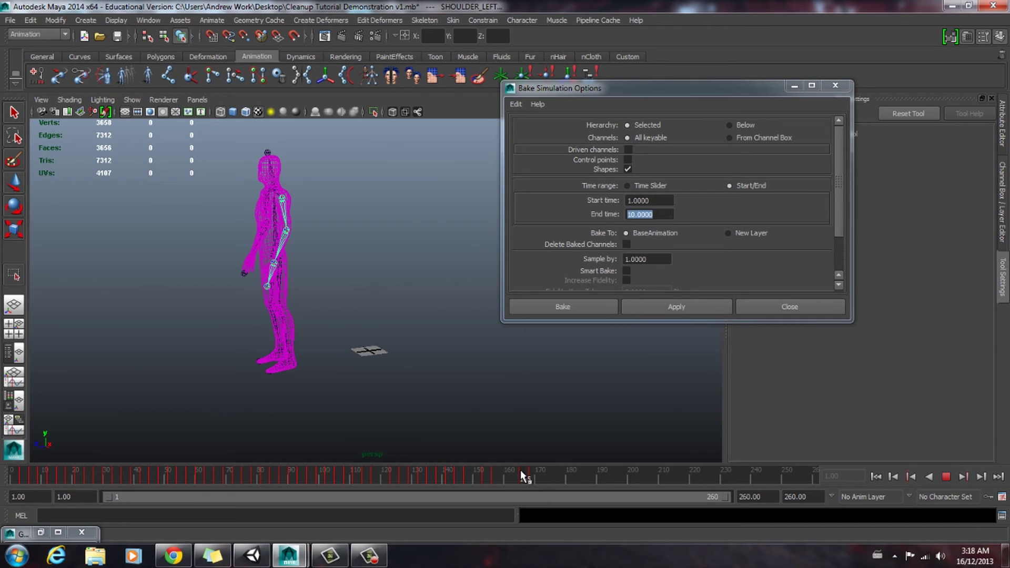
pyautogui.moveTo(507, 472); pyautogui.dragTo(530, 478)
pyautogui.keyDown('alt'); pyautogui.moveTo(399, 373); pyautogui.dragTo(487, 388); pyautogui.keyUp('alt')
pyautogui.moveTo(290, 273); pyautogui.dragTo(318, 386, button='right')
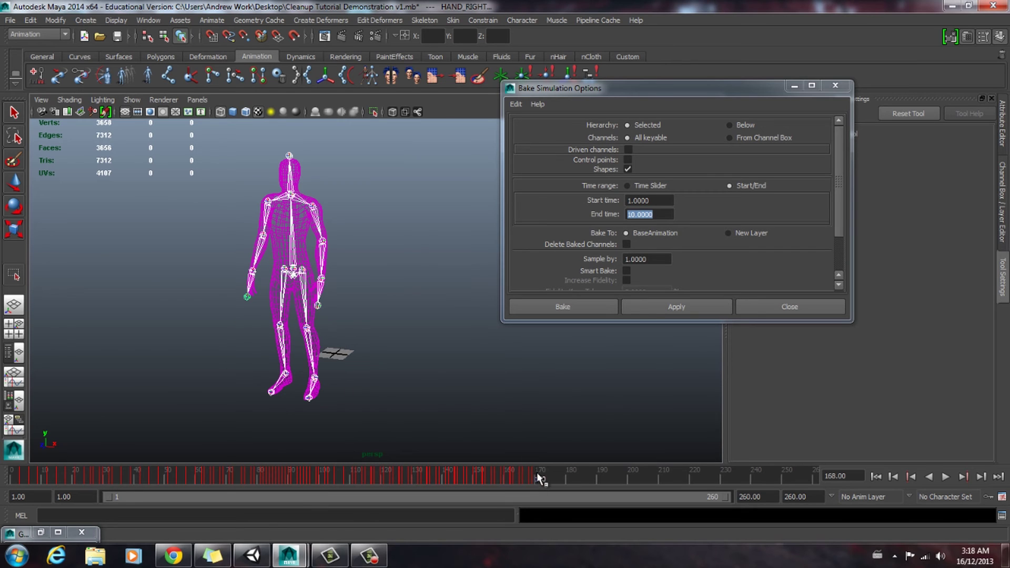
pyautogui.click(537, 472)
pyautogui.moveTo(664, 214); pyautogui.dragTo(600, 220)
pyautogui.write('1')
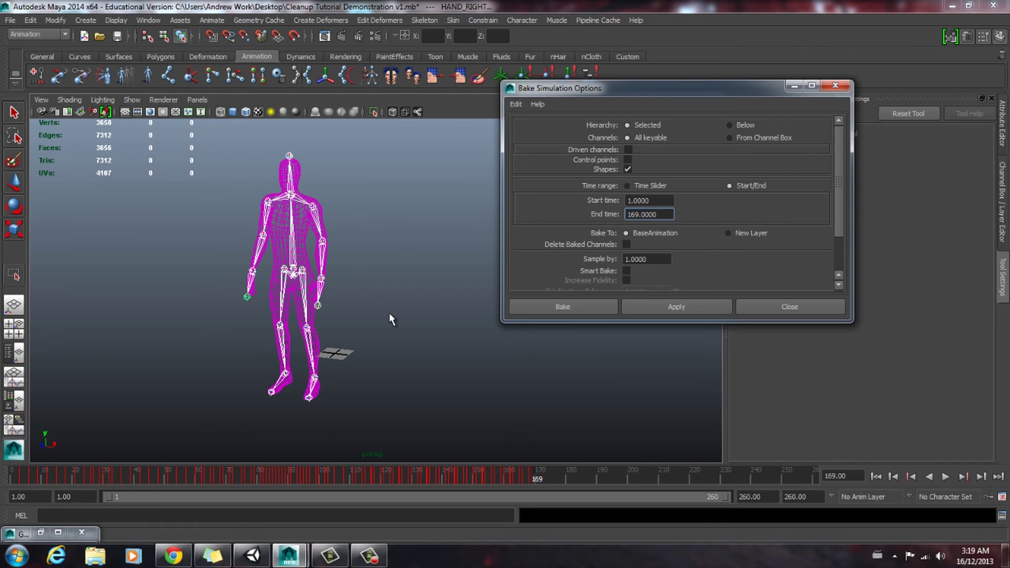
# Step: Check the frames just past the last key and bake the selected joints' animation
pyautogui.moveTo(539, 477)
pyautogui.mouseDown()
pyautogui.moveTo(460, 468)
pyautogui.moveTo(545, 476)
pyautogui.mouseUp()
pyautogui.scroll(-3, 726, 218)
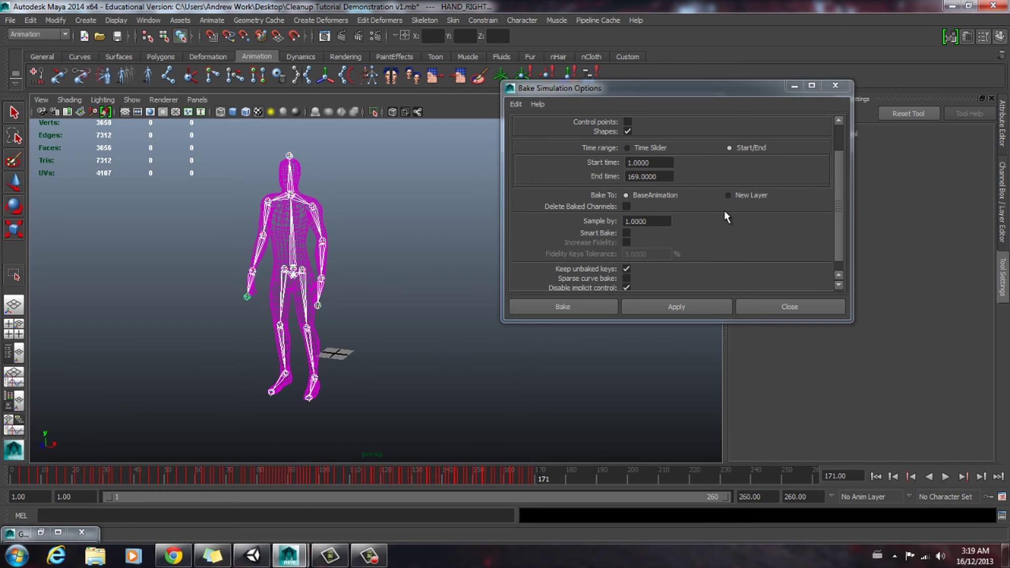
pyautogui.click(565, 307)
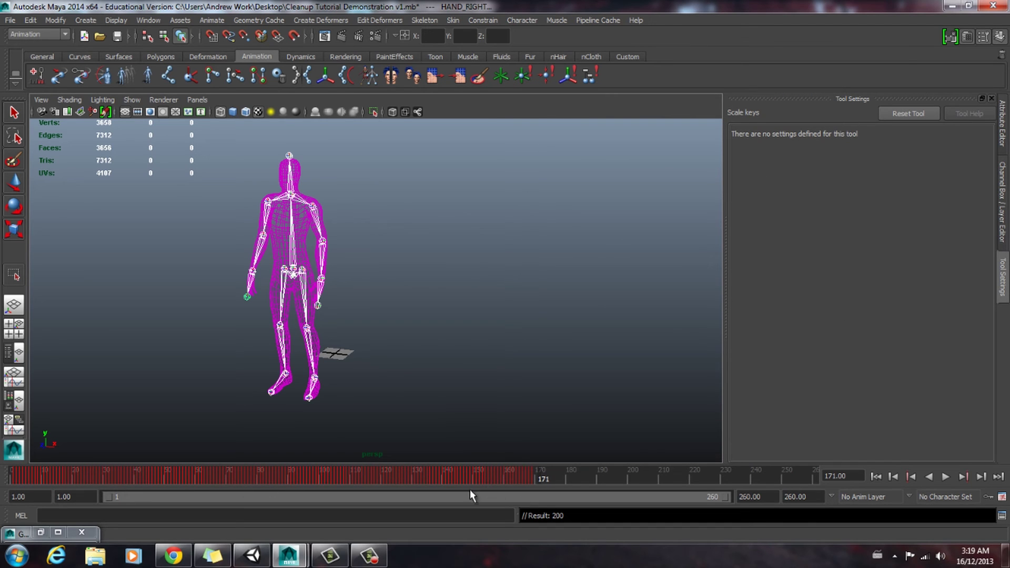
# Step: Return to frame 1 and review the baked figure from another angle
pyautogui.keyDown('alt'); pyautogui.moveTo(437, 334); pyautogui.dragTo(303, 396); pyautogui.keyUp('alt')
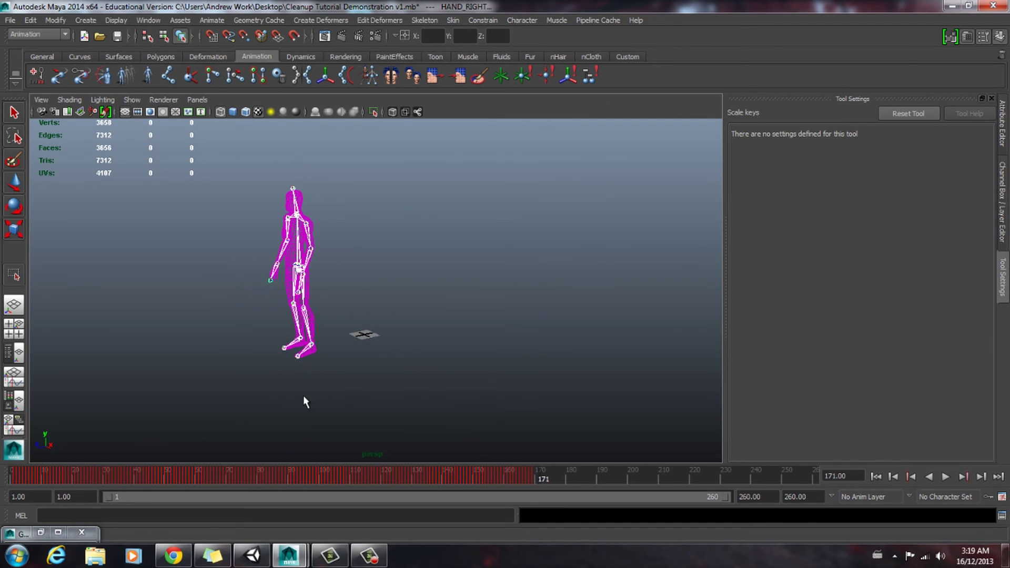
pyautogui.moveTo(266, 480); pyautogui.dragTo(15, 474)
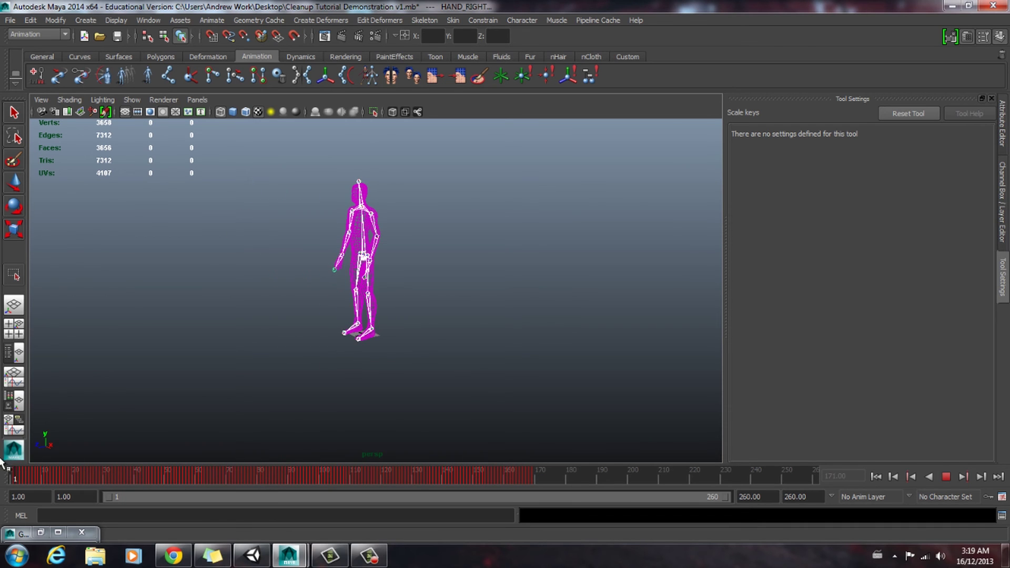
pyautogui.scroll(2, 294, 292)
pyautogui.scroll(-1, 376, 282)
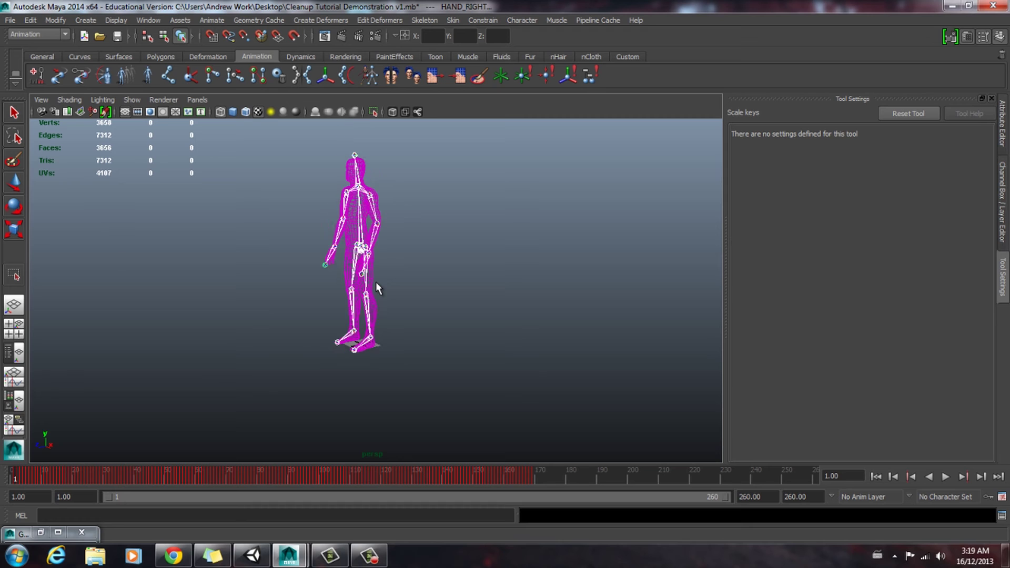
pyautogui.keyDown('alt'); pyautogui.moveTo(280, 248); pyautogui.dragTo(374, 324, button='middle'); pyautogui.keyUp('alt')
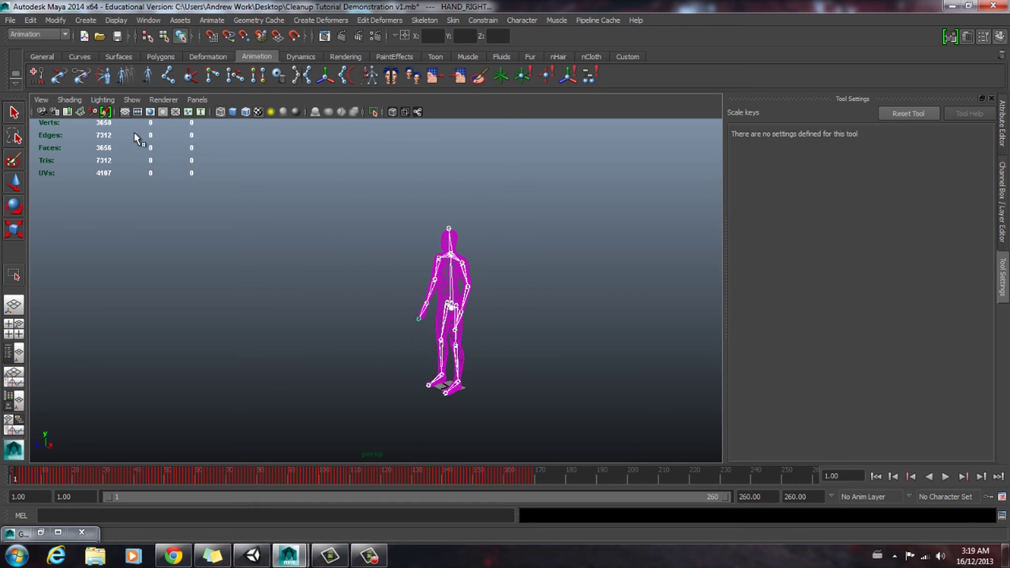
# Step: Delete all non-deformer history in the scene
pyautogui.click(9, 20)
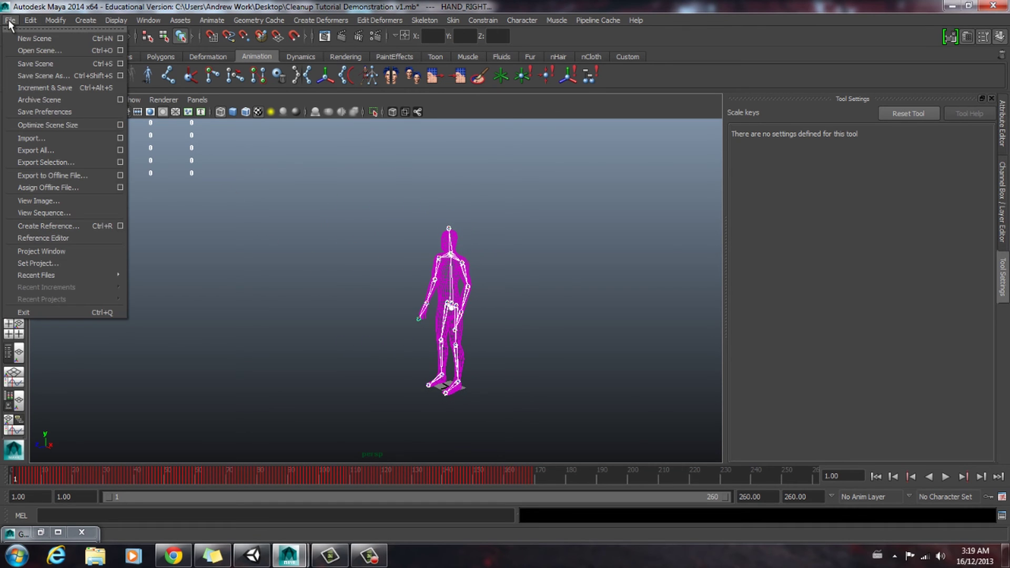
pyautogui.moveTo(30, 20)
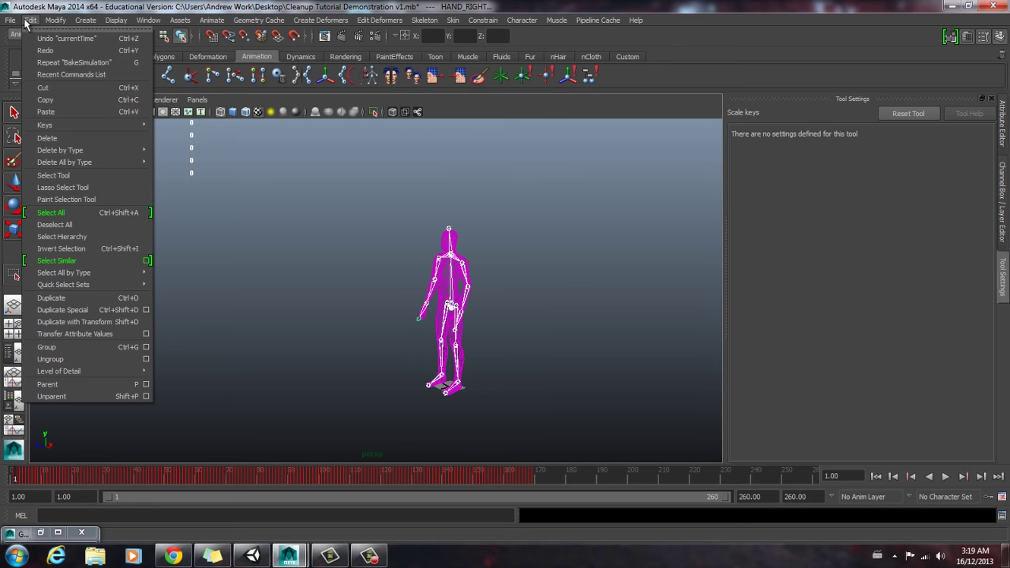
pyautogui.moveTo(62, 161)
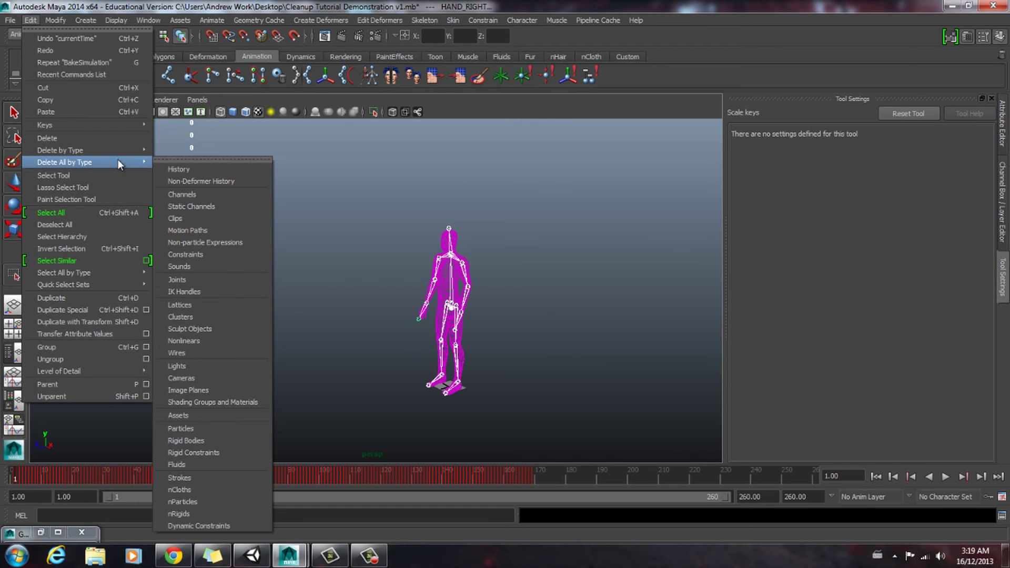
pyautogui.click(196, 181)
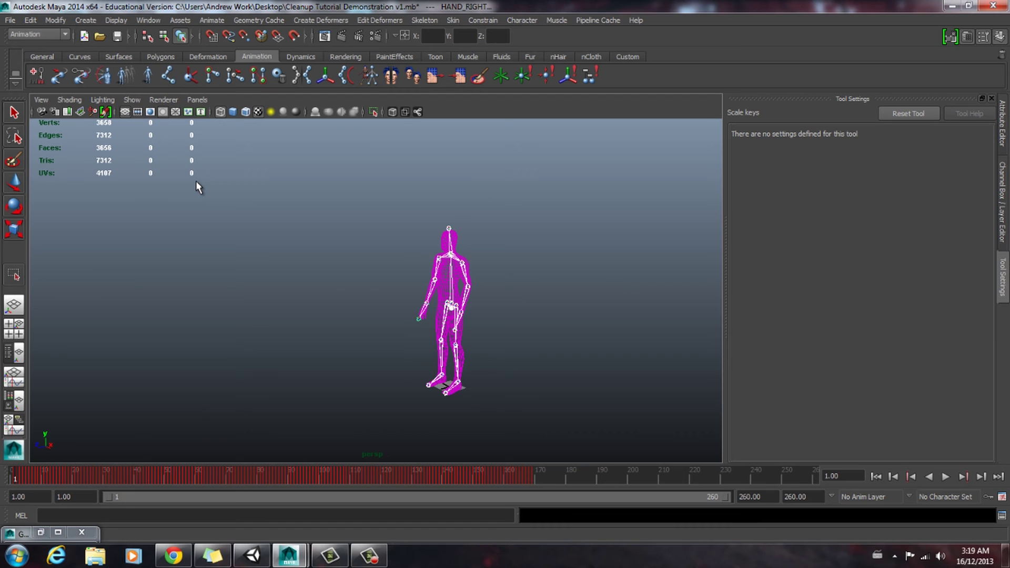
pyautogui.click(9, 22)
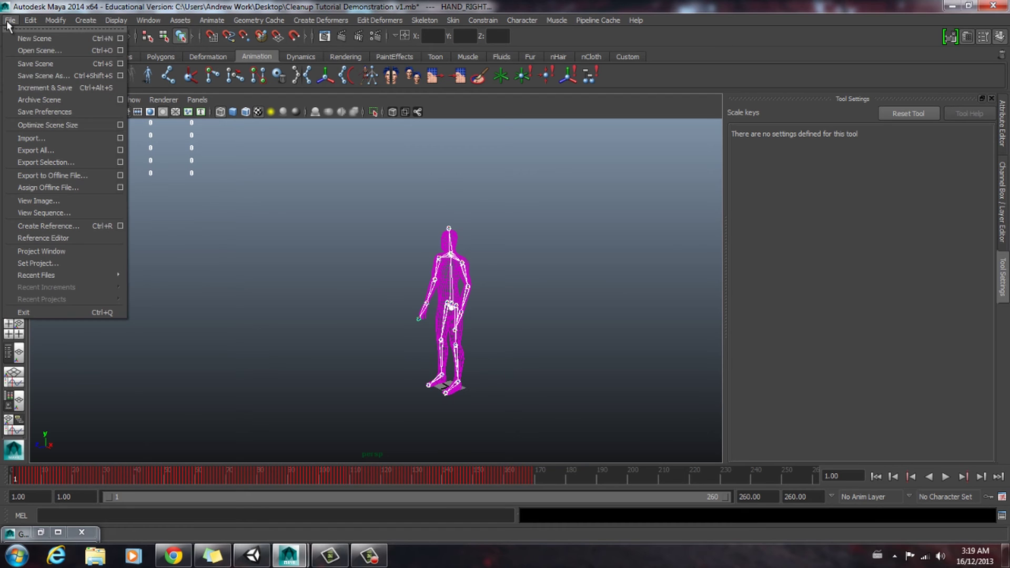
pyautogui.click(37, 151)
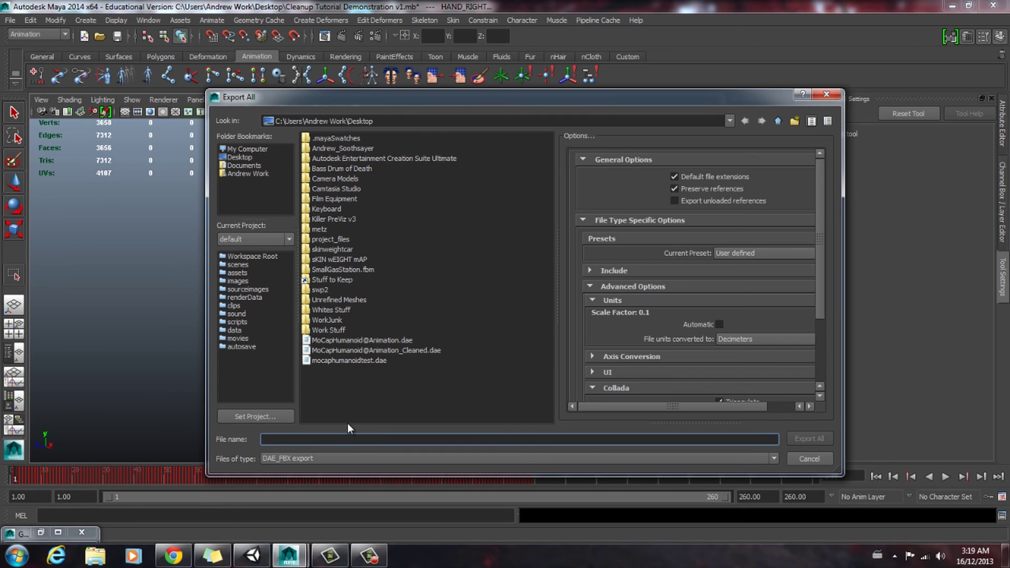
pyautogui.click(384, 339)
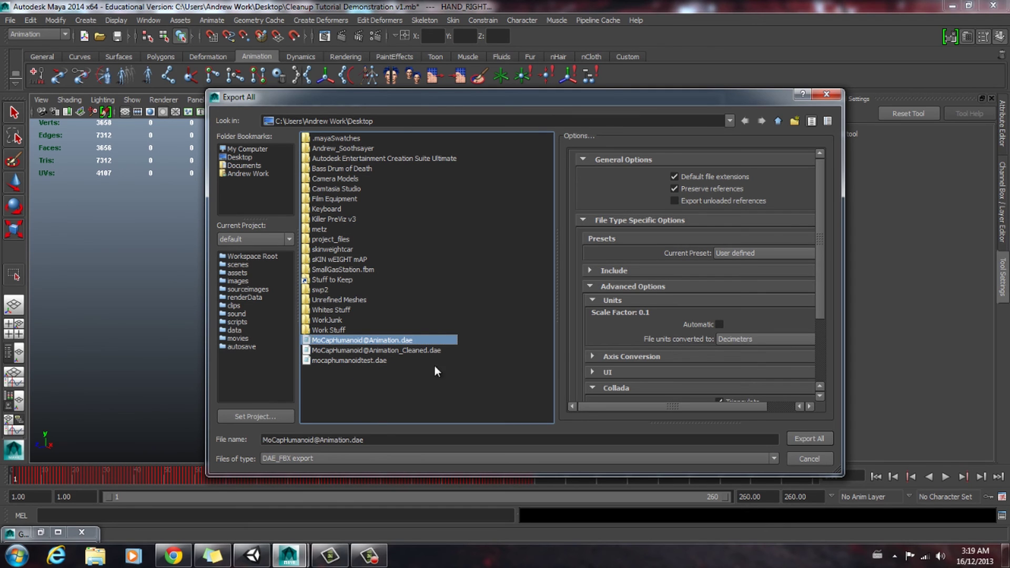
pyautogui.click(392, 351)
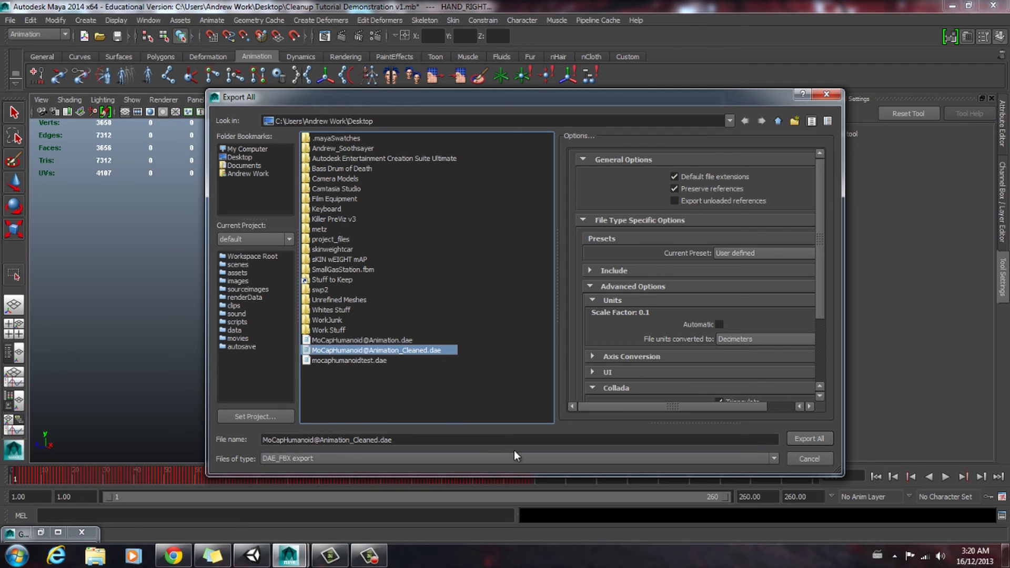
pyautogui.click(806, 440)
pyautogui.click(494, 301)
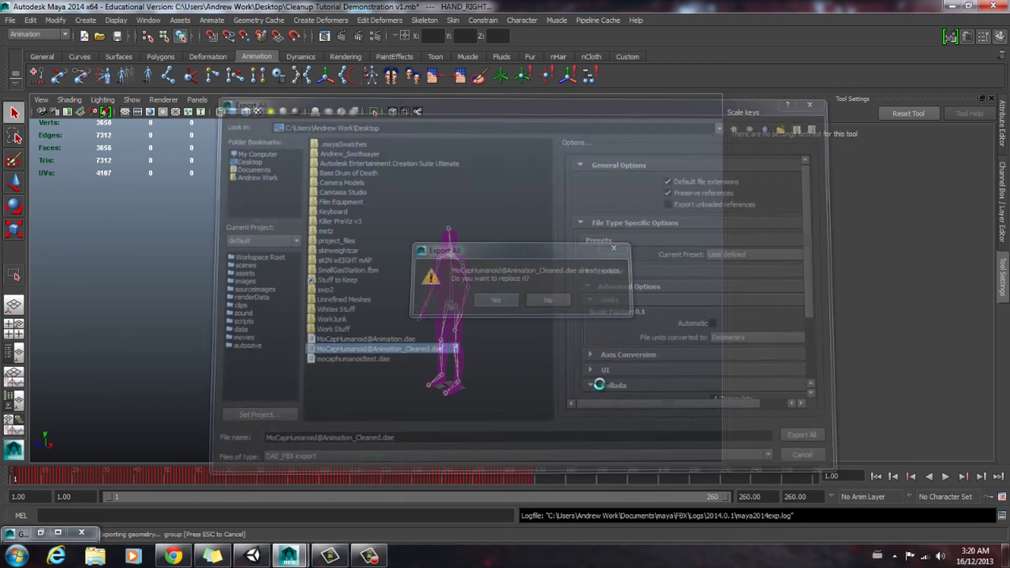
# Step: Switch to Unity, collapse the project's folder tree, and select the root Assets folder
pyautogui.click(952, 6)
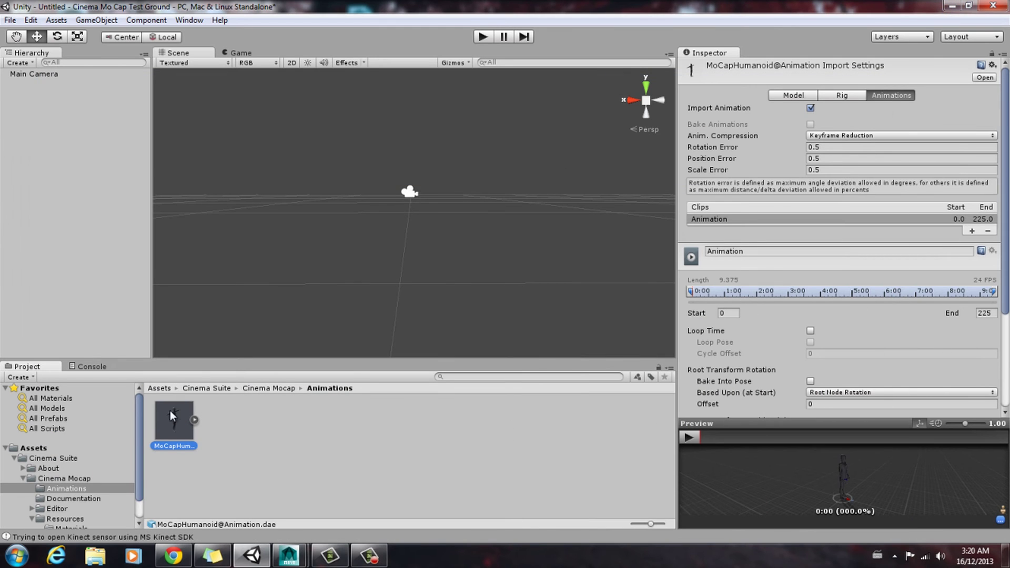
pyautogui.press('alt')
pyautogui.click(21, 469)
pyautogui.click(14, 458)
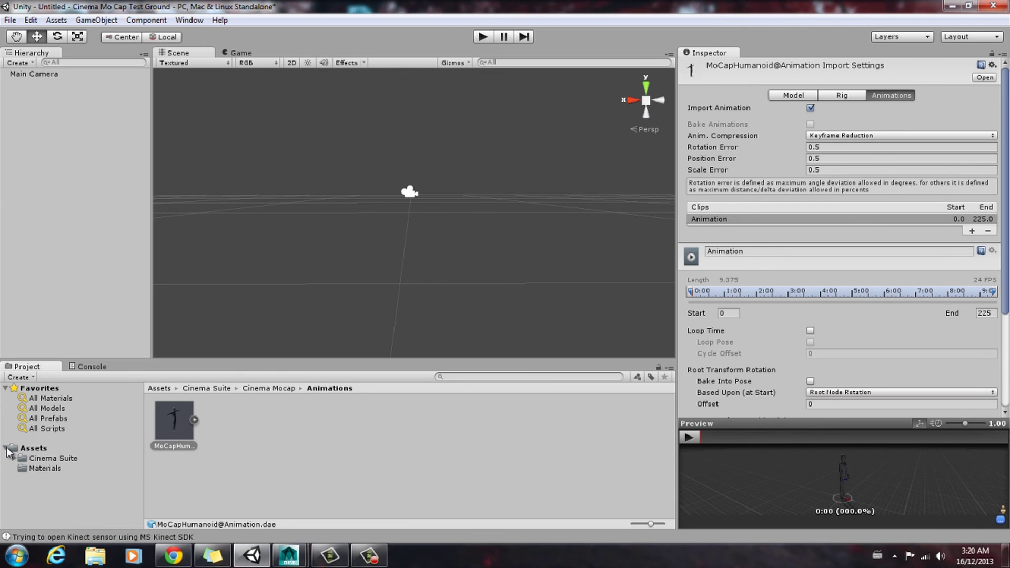
pyautogui.click(7, 448)
pyautogui.click(23, 447)
pyautogui.rightClick(31, 449)
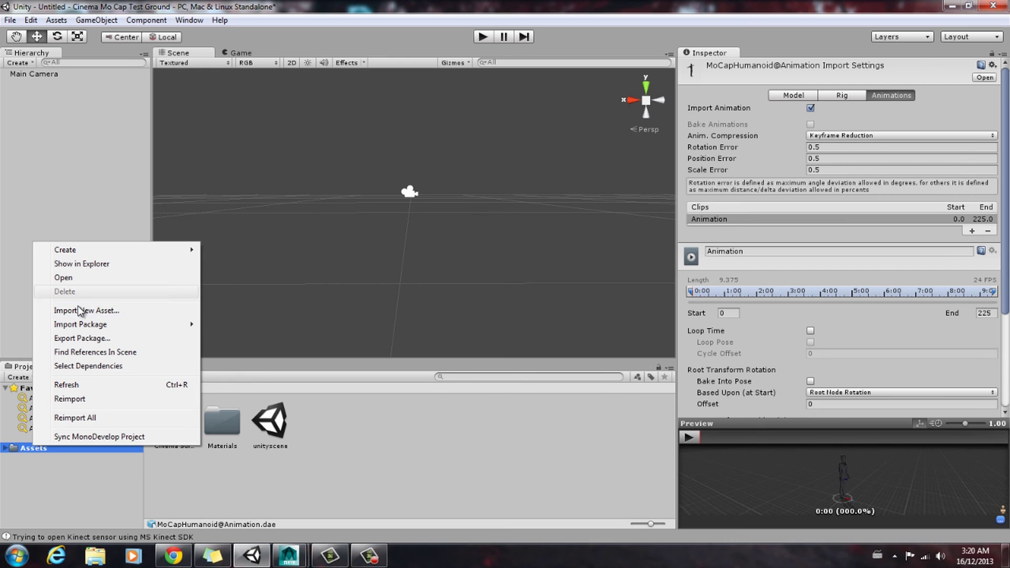
pyautogui.click(100, 311)
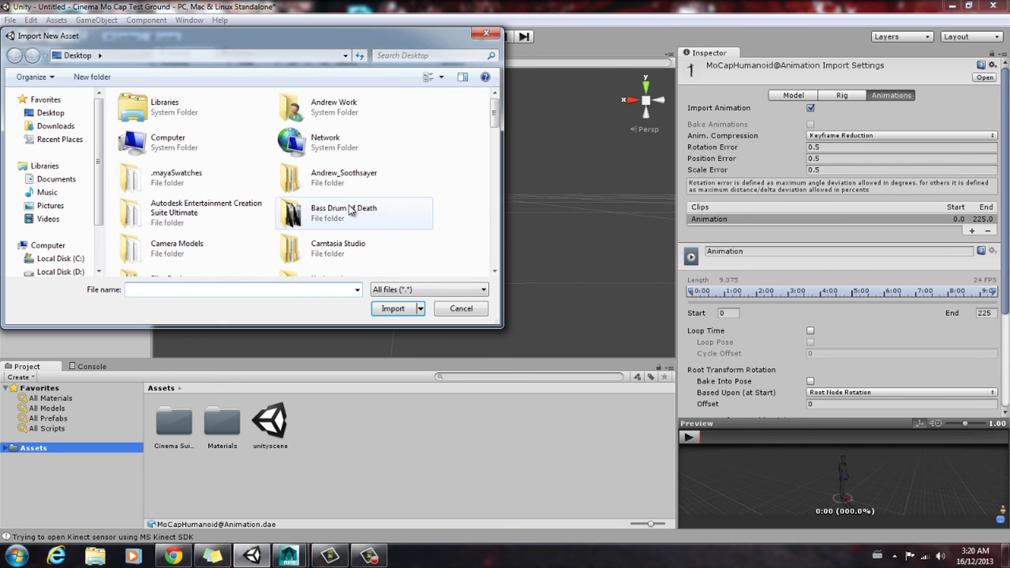
pyautogui.scroll(-8, 316, 208)
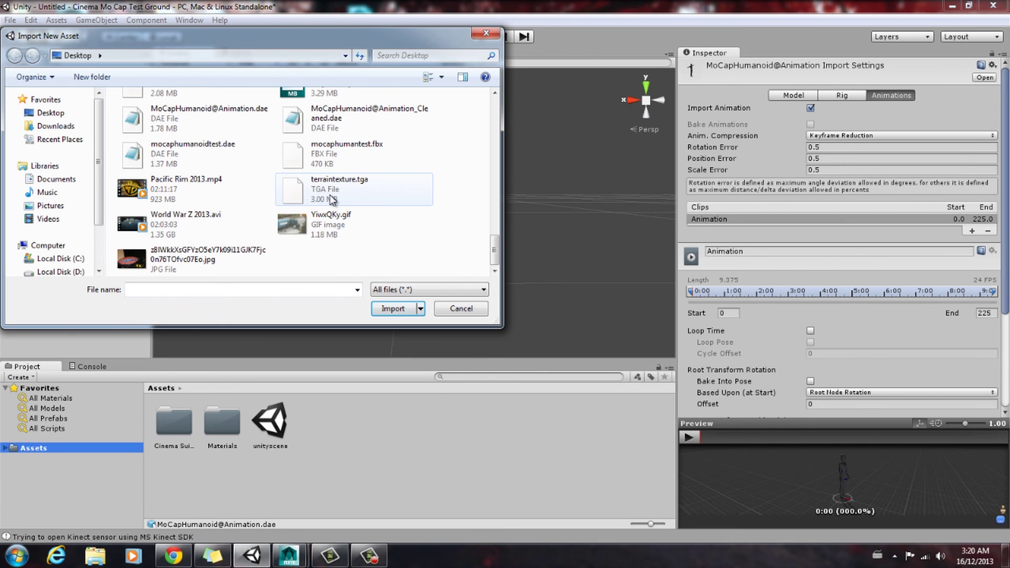
pyautogui.click(351, 116)
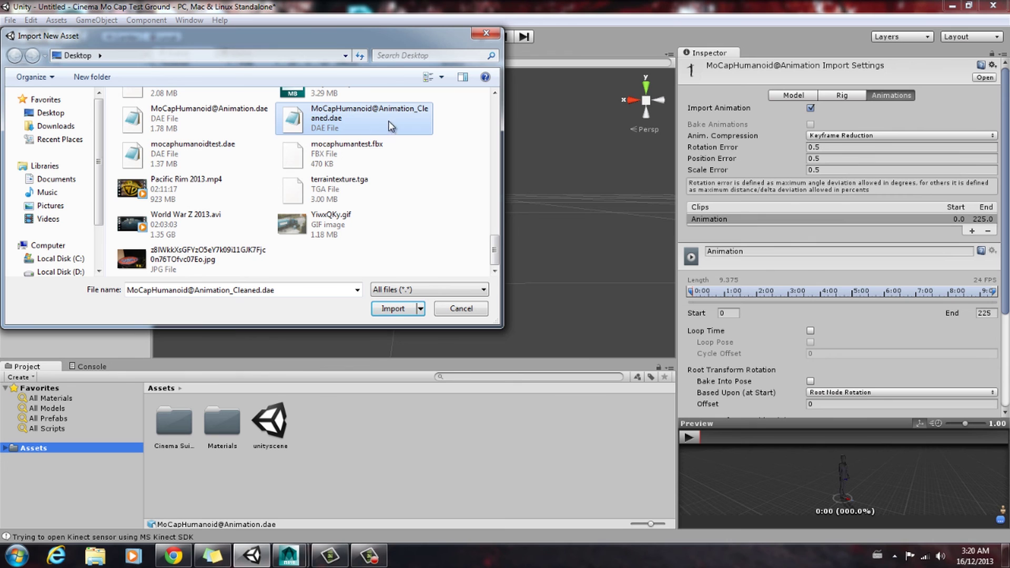
pyautogui.click(390, 308)
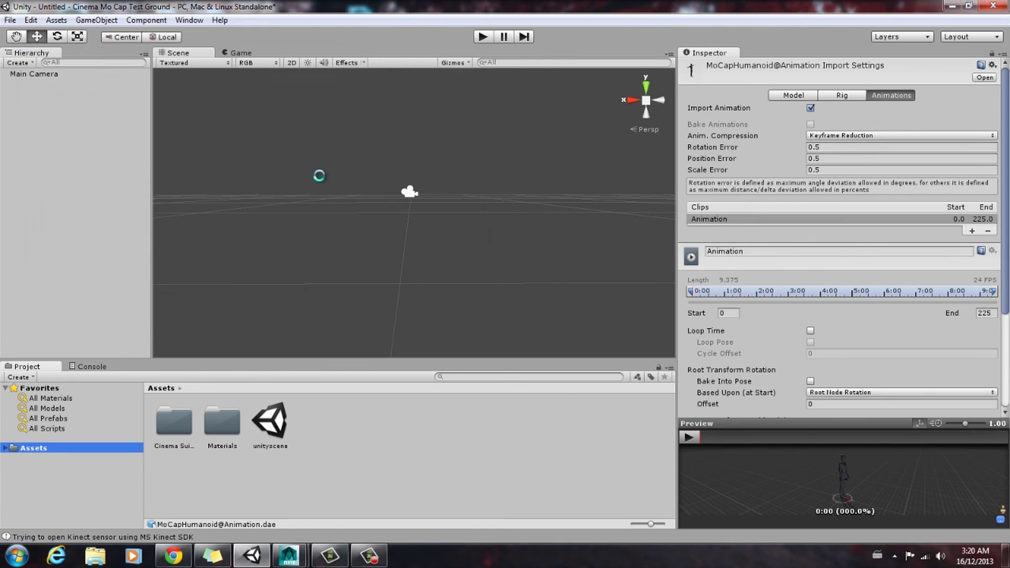
# Step: Select the imported cleaned animation asset, enlarge its preview, and play the animation
pyautogui.click(274, 417)
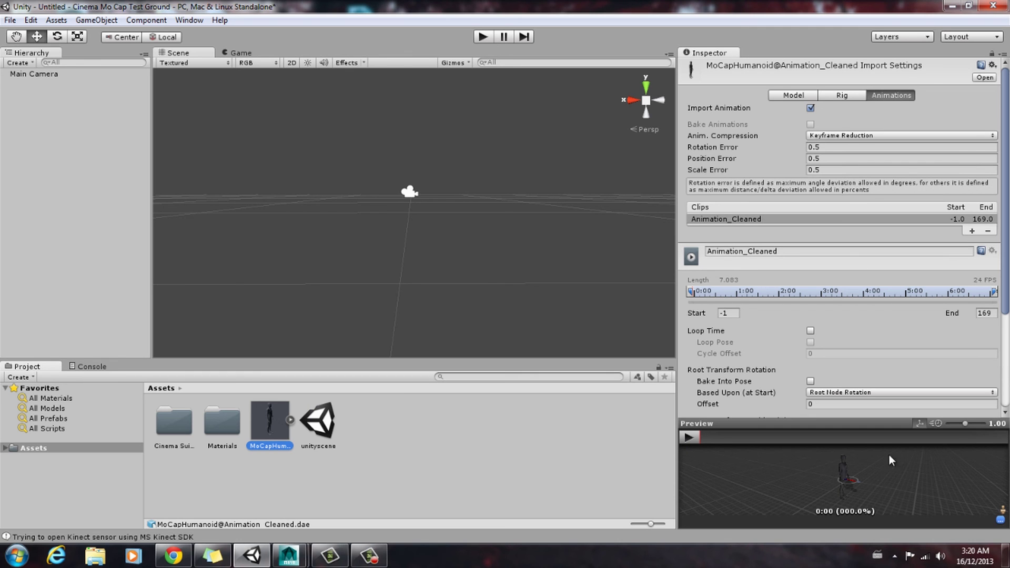
pyautogui.moveTo(863, 424); pyautogui.dragTo(827, 185)
pyautogui.click(689, 203)
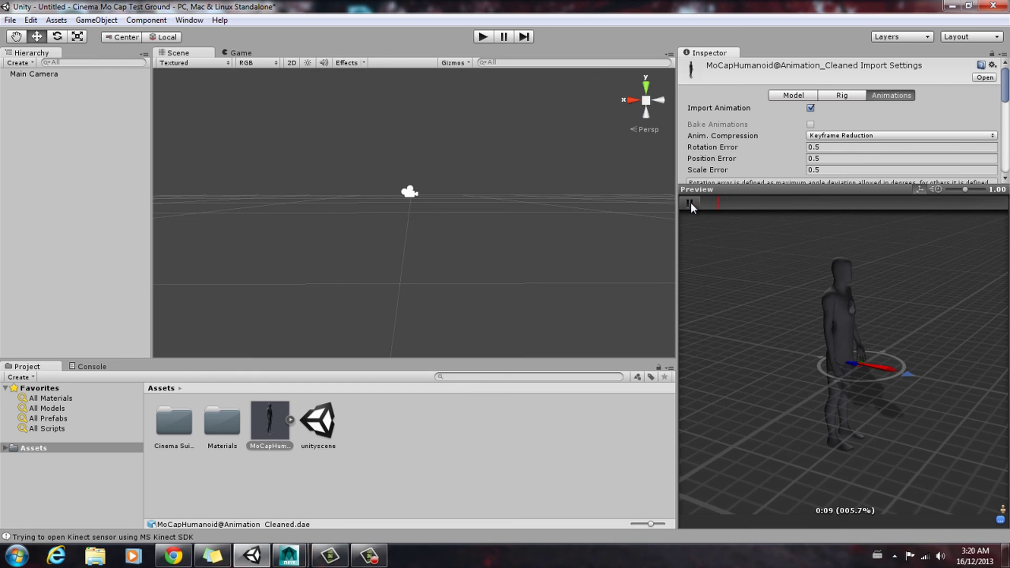